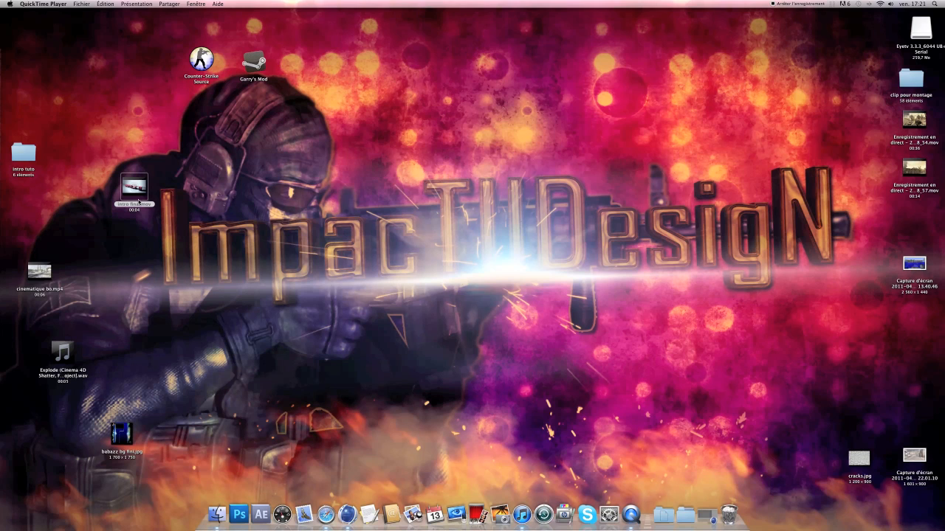
Preview the finished intro video intro final.mov at several points of its timeline, and close it
double_click(139, 192)
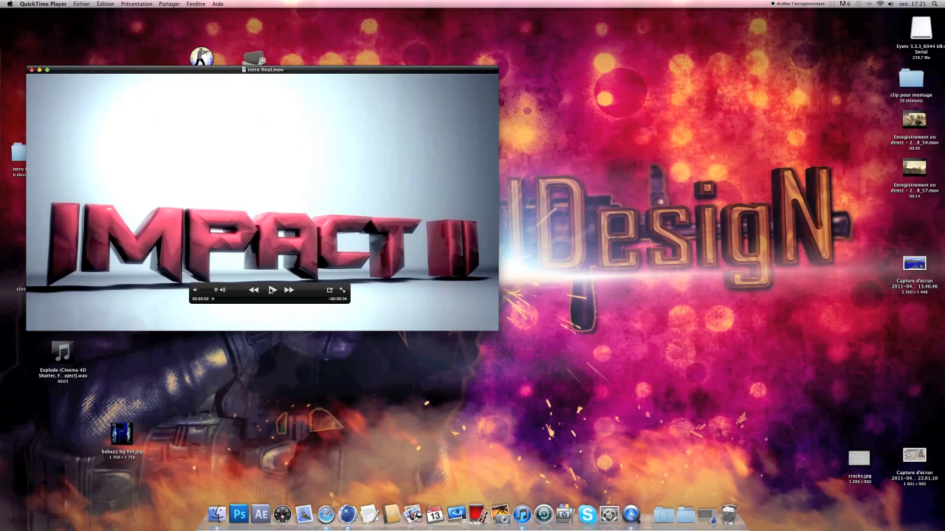
drag(212, 299, 206, 299)
click(271, 290)
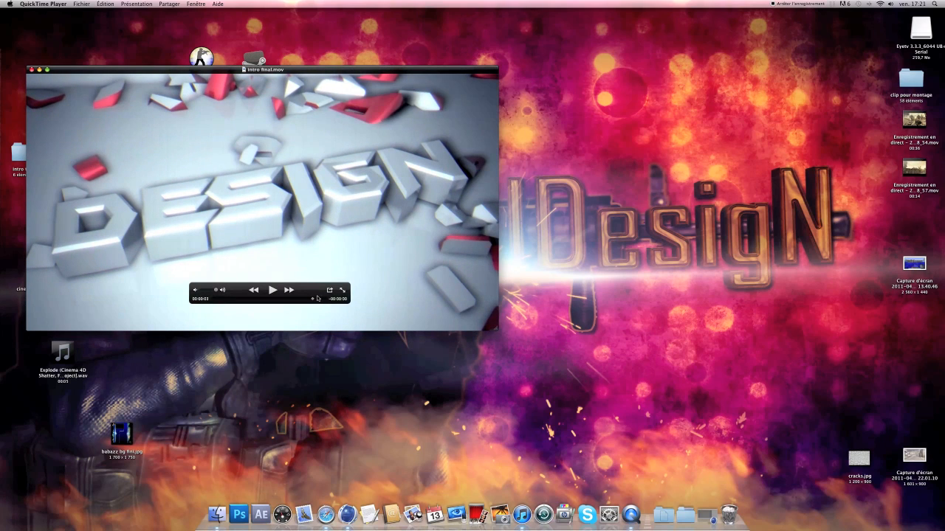
drag(239, 299, 274, 297)
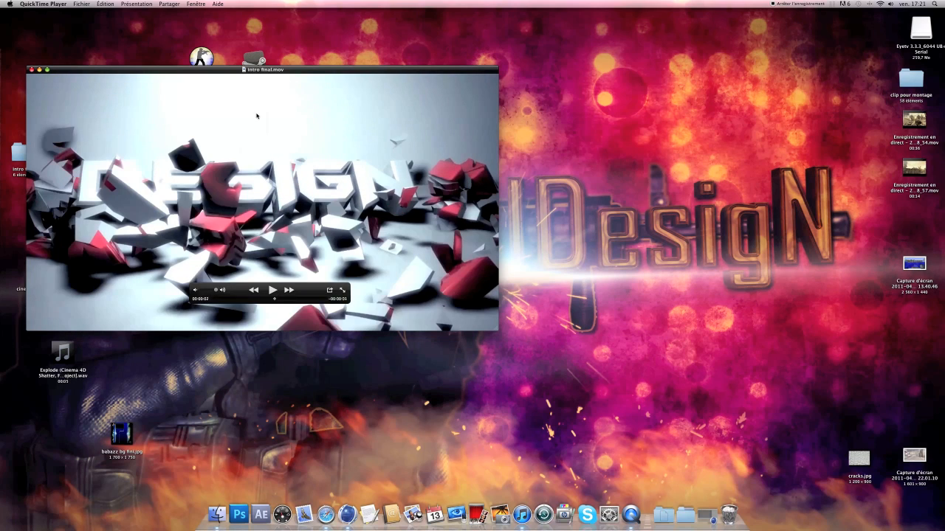
drag(277, 299, 326, 299)
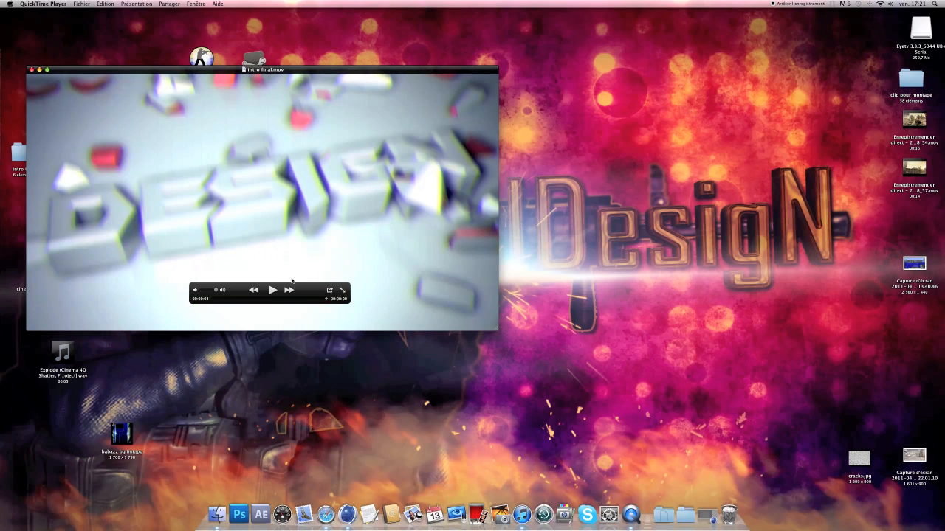
click(31, 70)
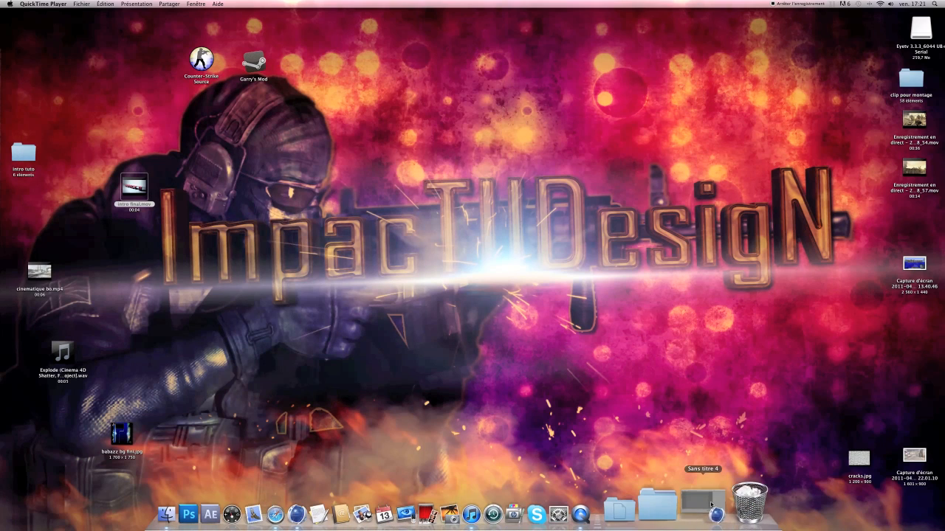
Switch to CINEMA 4D, add a MoGraph text object and shift it to about -178 m on X
click(720, 506)
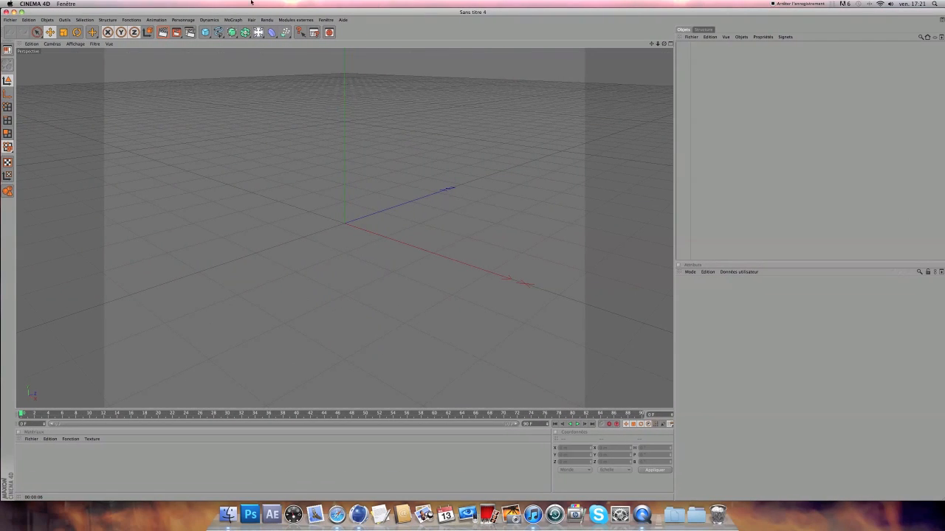
click(232, 21)
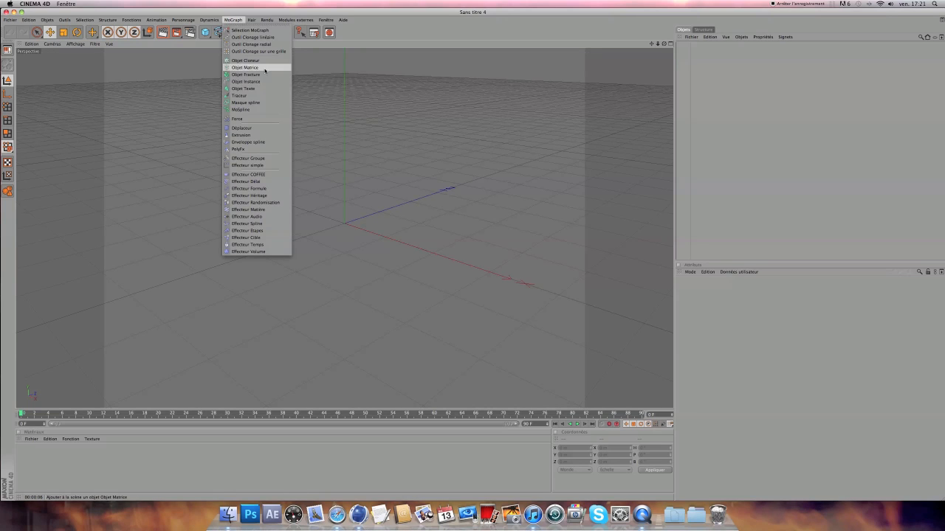
click(253, 95)
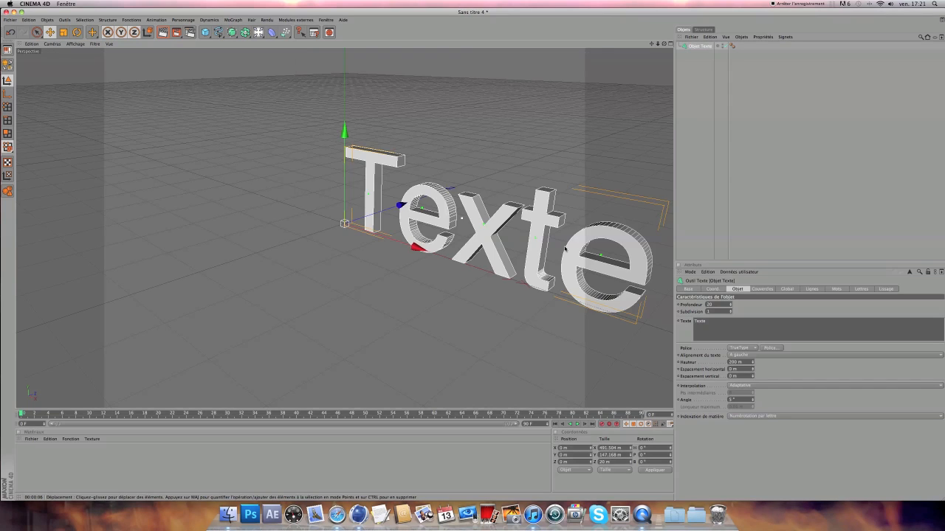
drag(417, 248, 349, 225)
Set the text object's wording to IMPACT and its depth to 72
drag(712, 321, 576, 305)
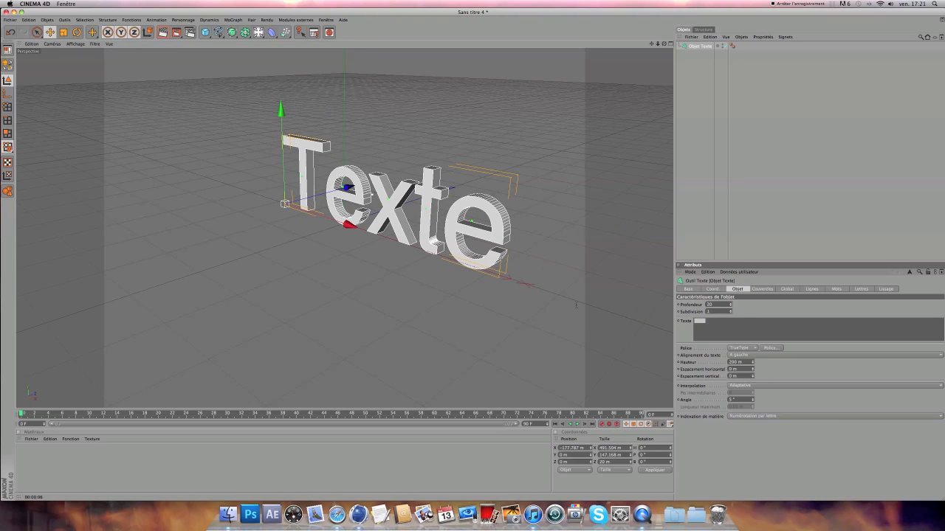
key(BackSpace)
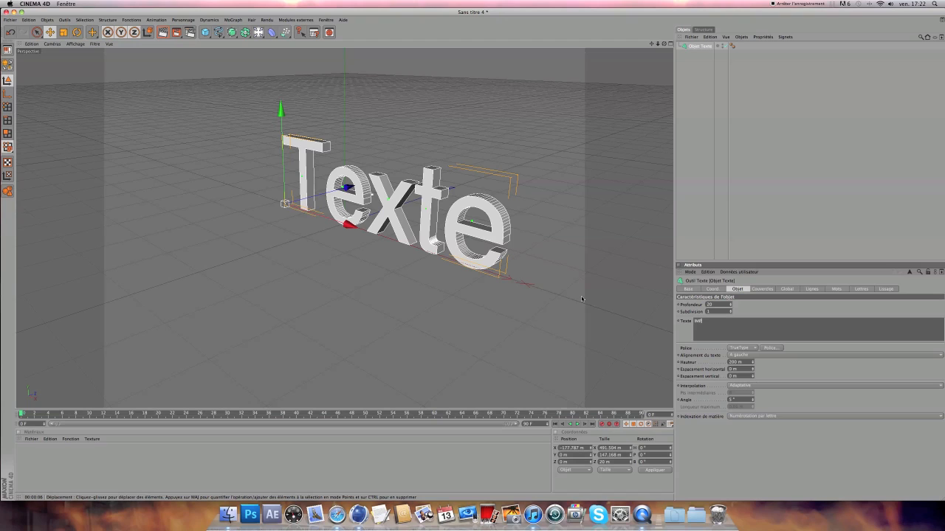
click(779, 363)
drag(730, 304, 731, 279)
Apply the BatmanForeverAlternate font to the IMPACT text and shift it to about -484 m on X
click(771, 348)
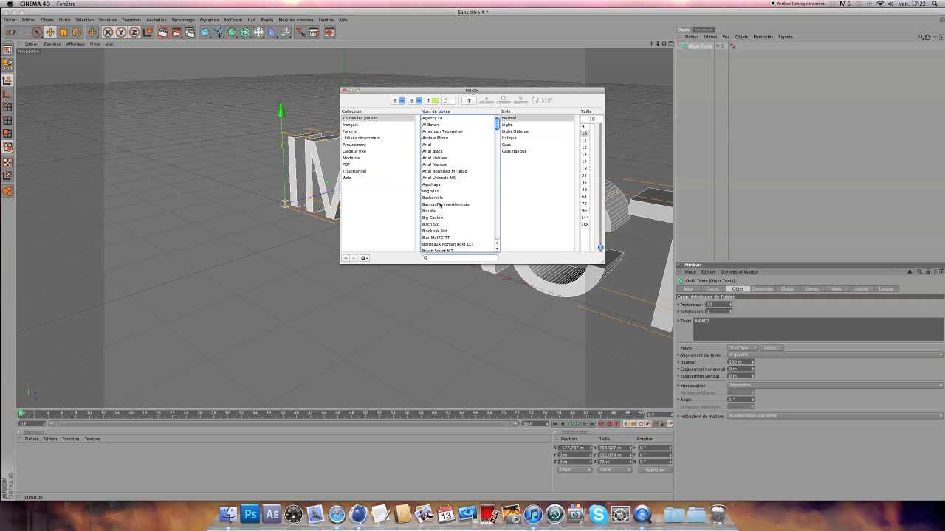
click(440, 205)
click(344, 90)
drag(348, 232, 424, 234)
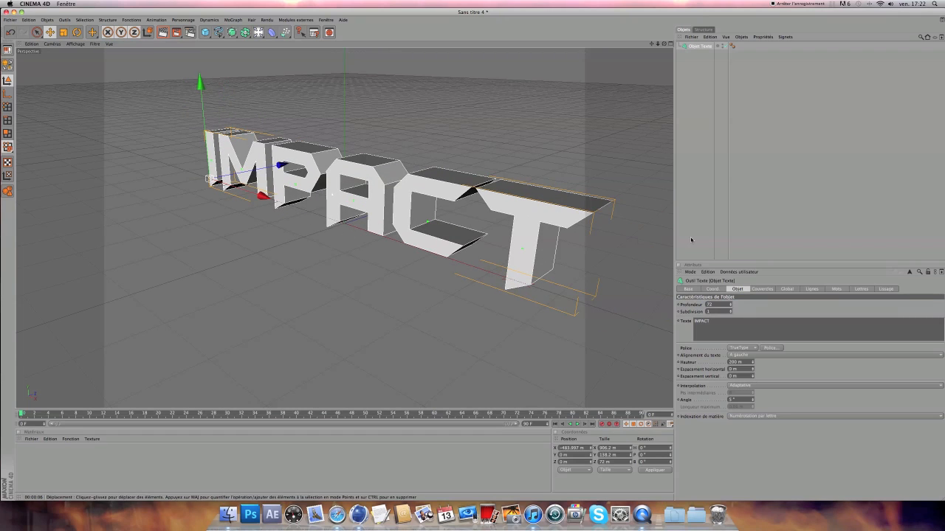
click(761, 289)
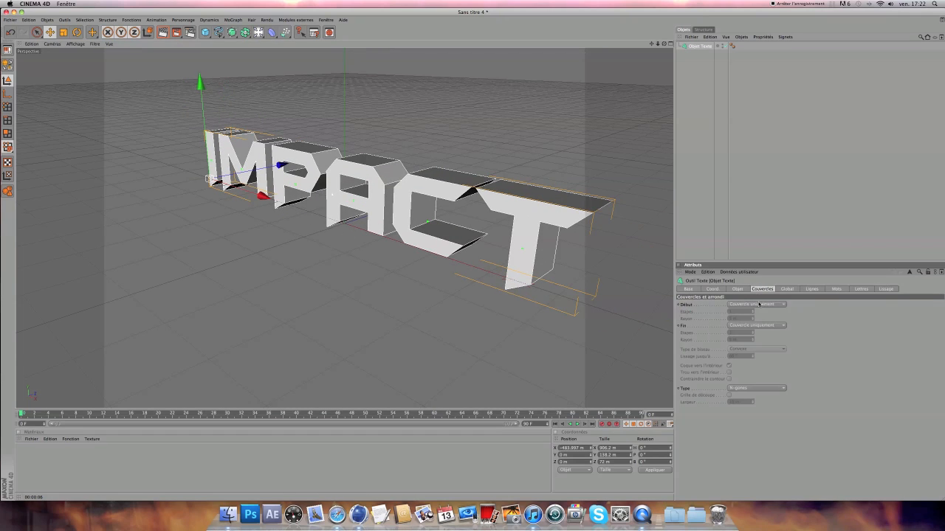
click(756, 304)
click(760, 332)
click(715, 288)
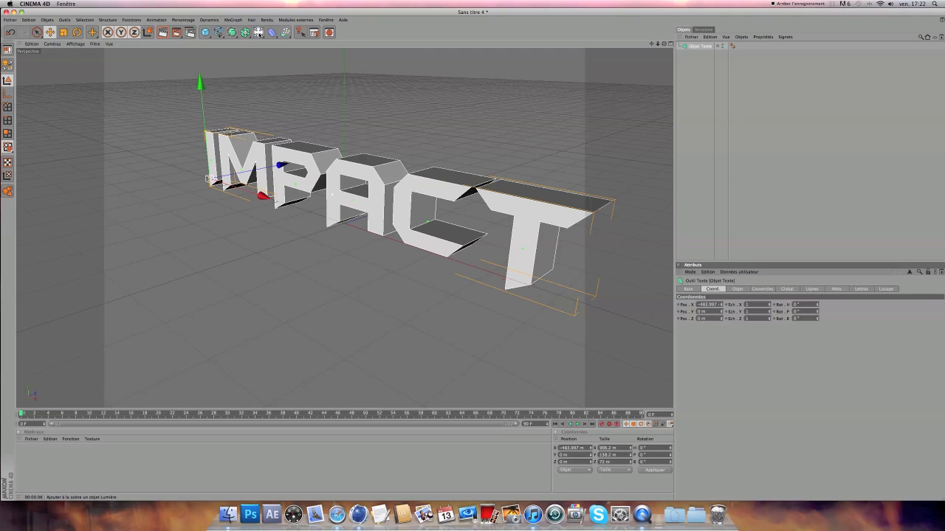
Add a second MoGraph text object and place it high above IMPACT, at about X -298 m and Y 1934 m
click(233, 20)
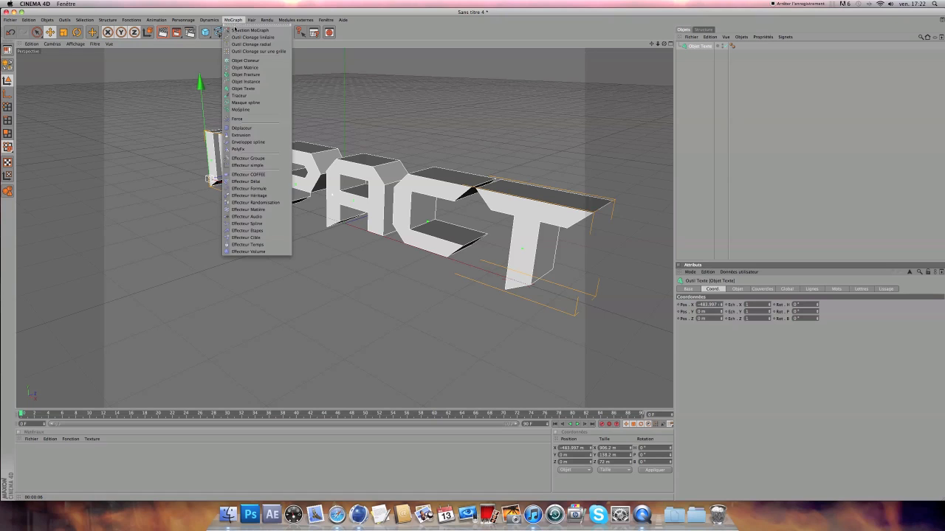
click(251, 89)
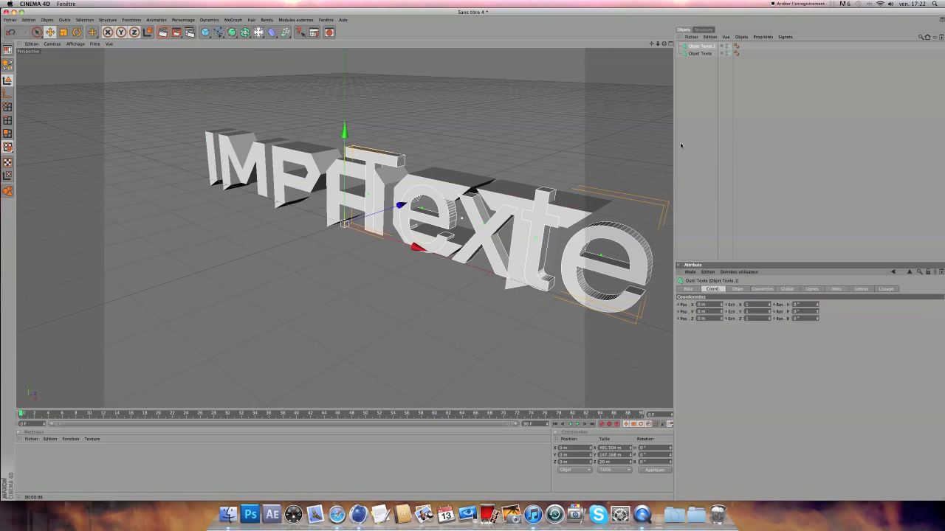
scroll(383, 159, down, 5)
drag(343, 133, 345, 51)
scroll(367, 280, down, 3)
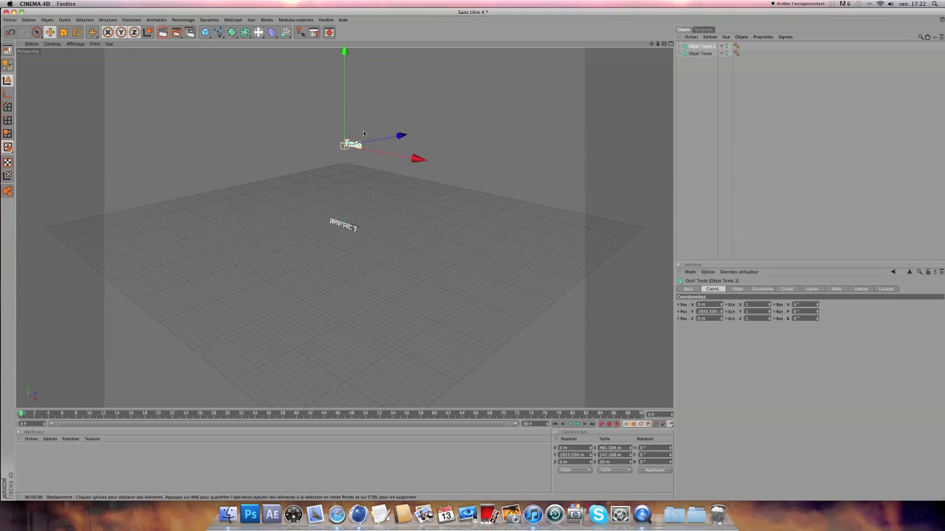
drag(421, 161, 411, 158)
scroll(411, 153, up, 2)
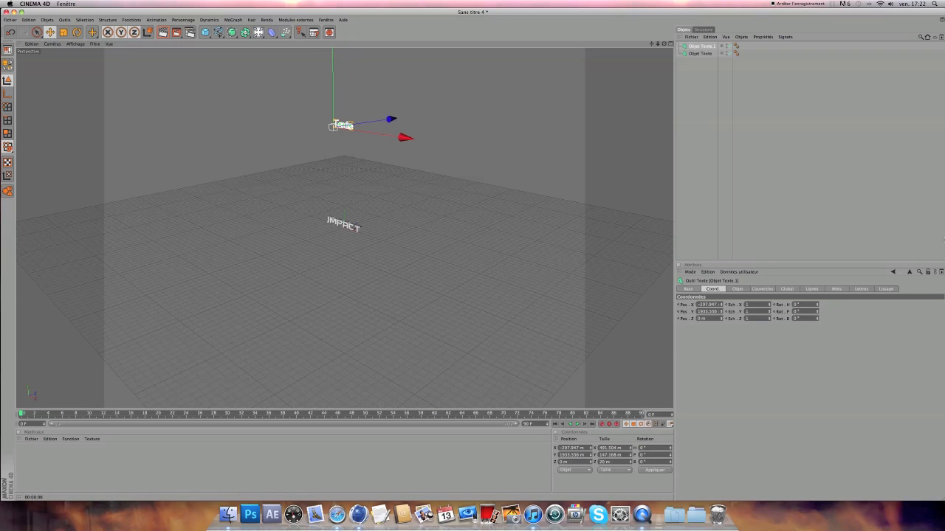
Set the second text object's wording to DESIGN and its depth to 60
click(711, 45)
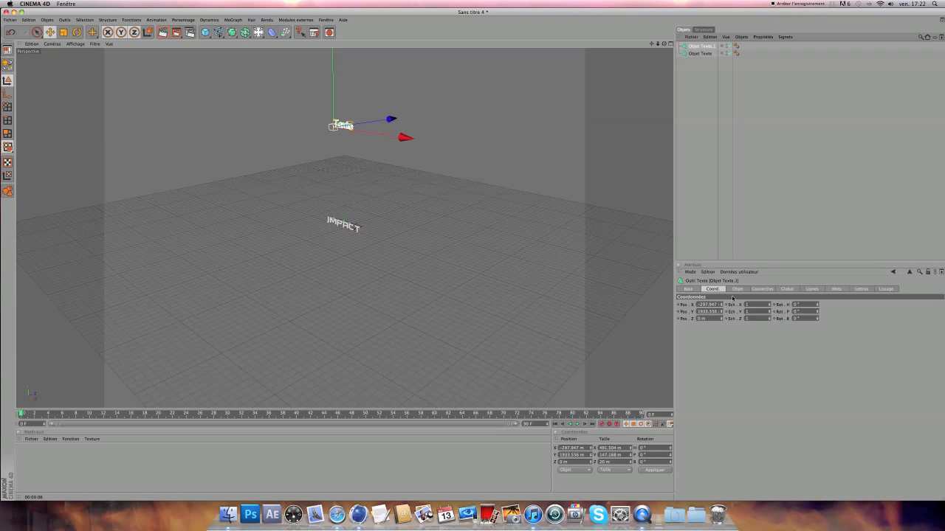
click(742, 289)
double_click(736, 323)
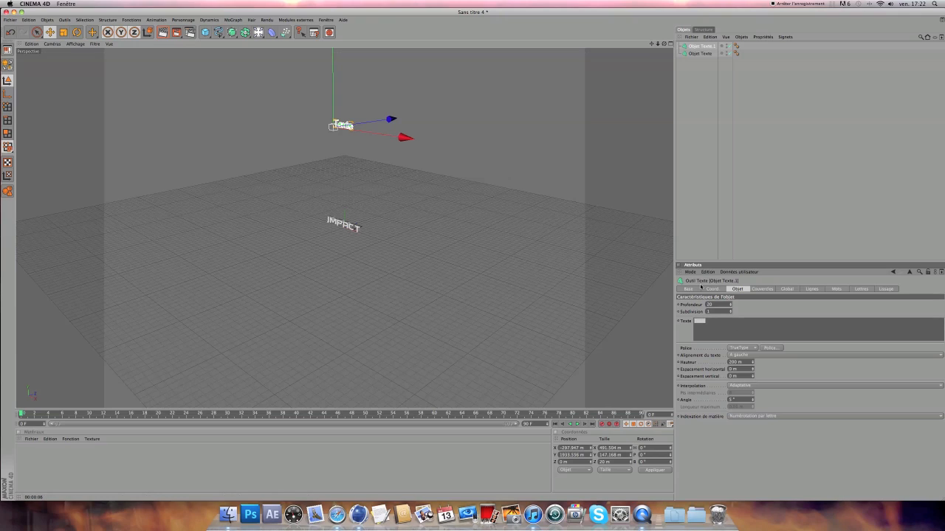
text(DE)
click(758, 385)
click(764, 358)
drag(730, 305, 731, 283)
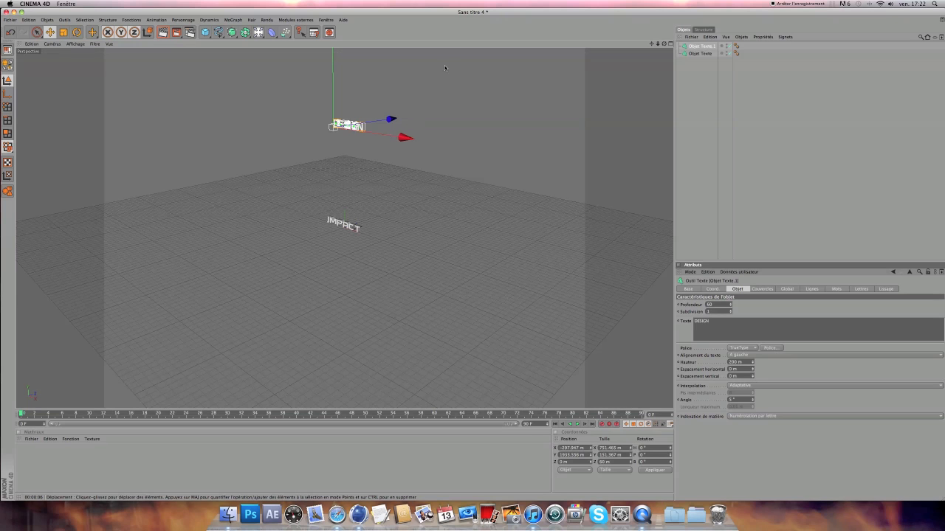
Apply the BatmanForeverAlternate font to the DESIGN text
scroll(433, 74, up, 5)
drag(652, 44, 670, 148)
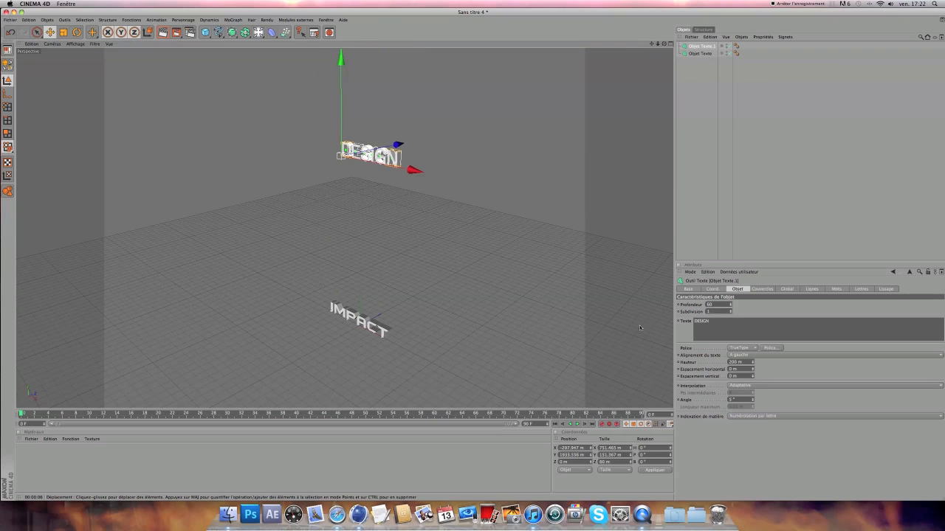
click(767, 347)
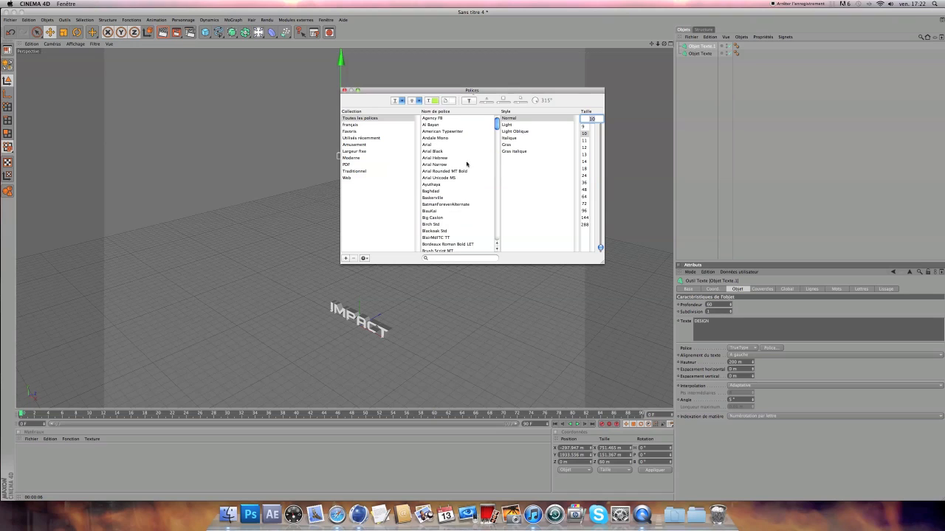
click(439, 205)
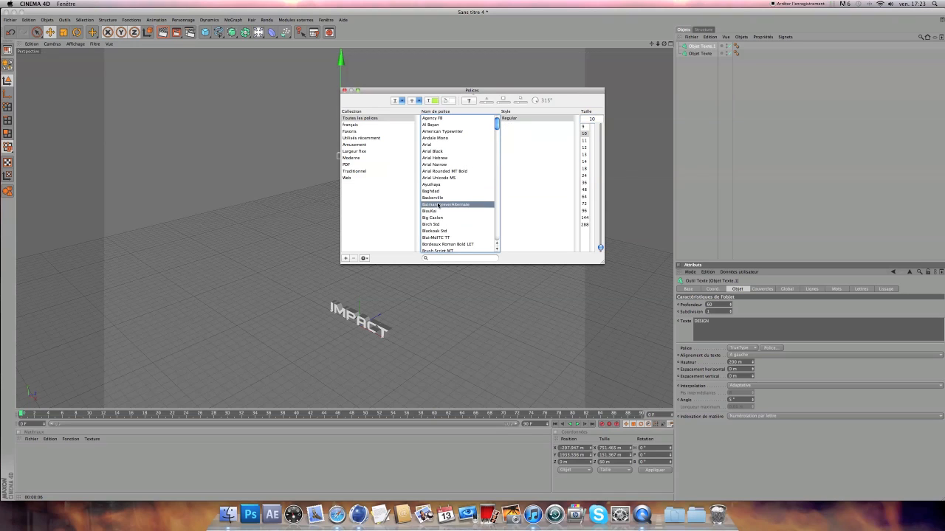
click(344, 90)
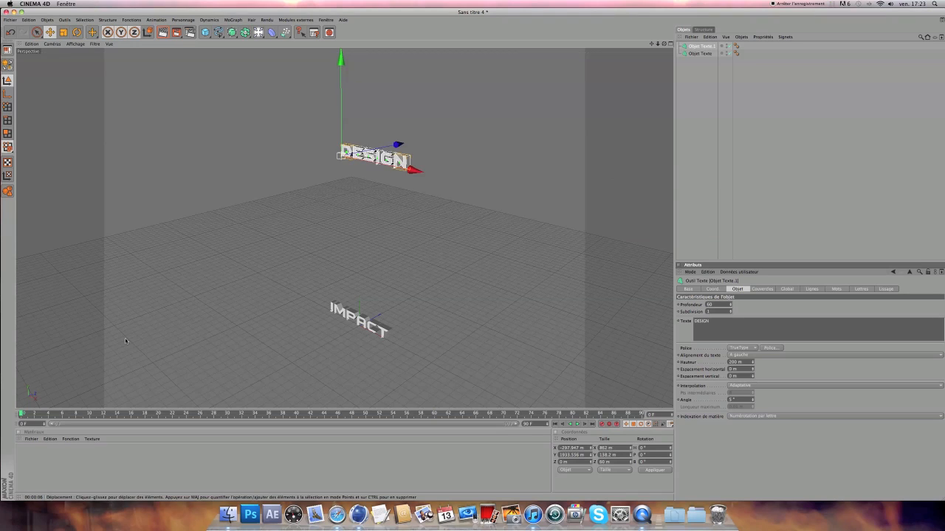
Create a new material and set its colour to pure red (255, 0, 0)
click(31, 439)
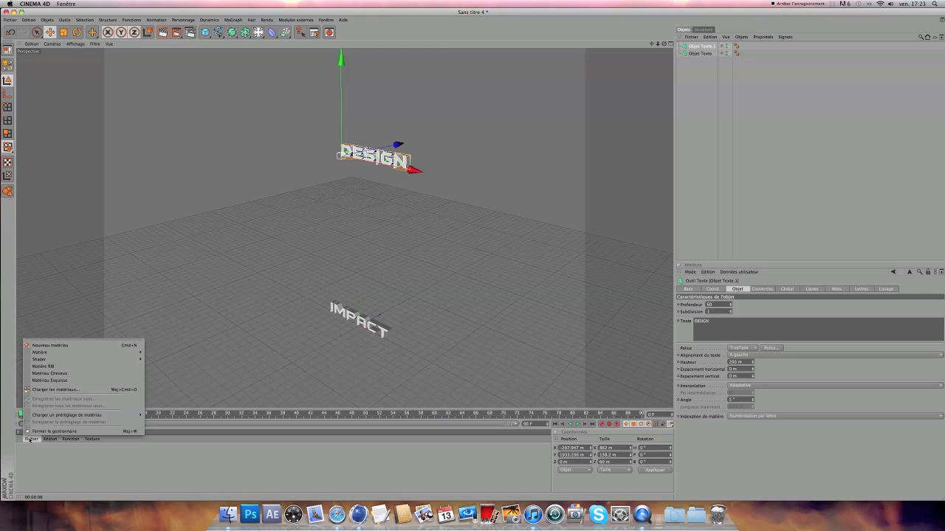
click(62, 347)
double_click(23, 454)
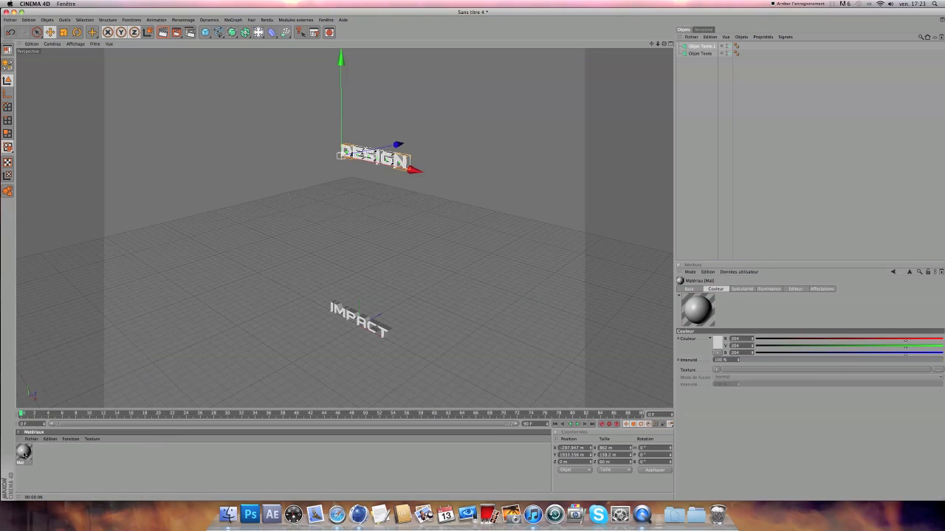
click(126, 115)
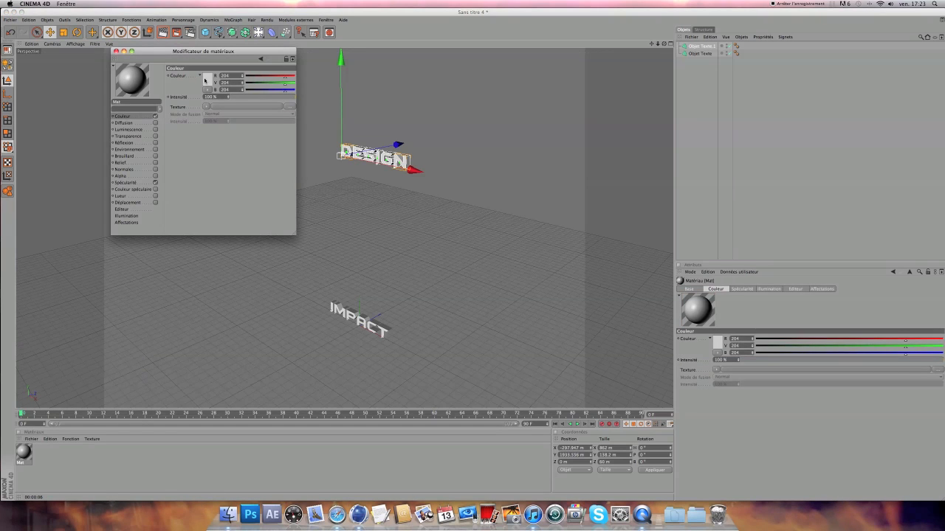
click(213, 80)
click(197, 75)
click(220, 108)
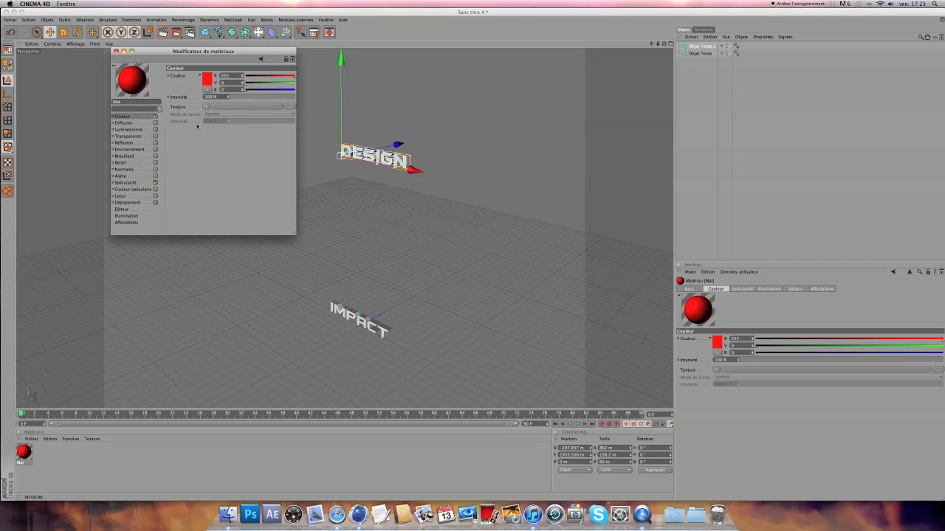
Enable reflection on the red material with a Fresnel texture, 20% reflection intensity and 18% texture intensity, and close the material editor
click(125, 142)
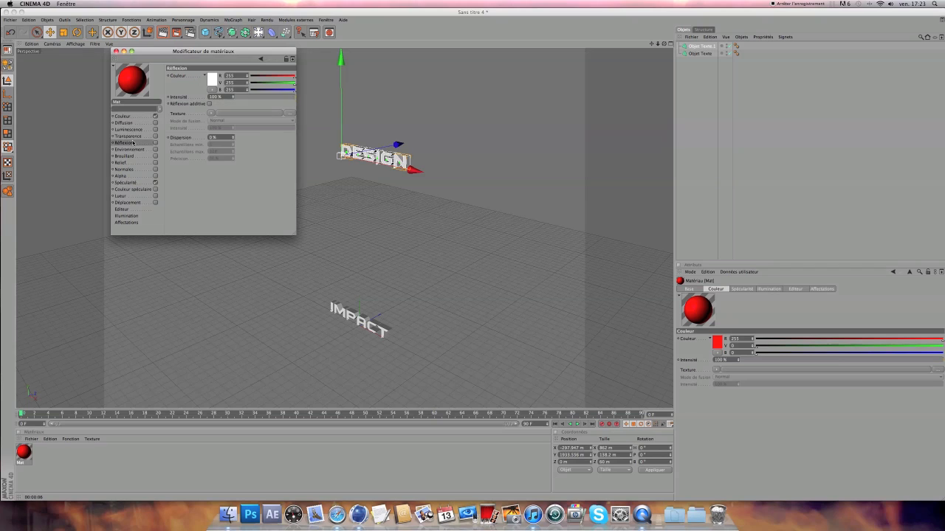
click(155, 142)
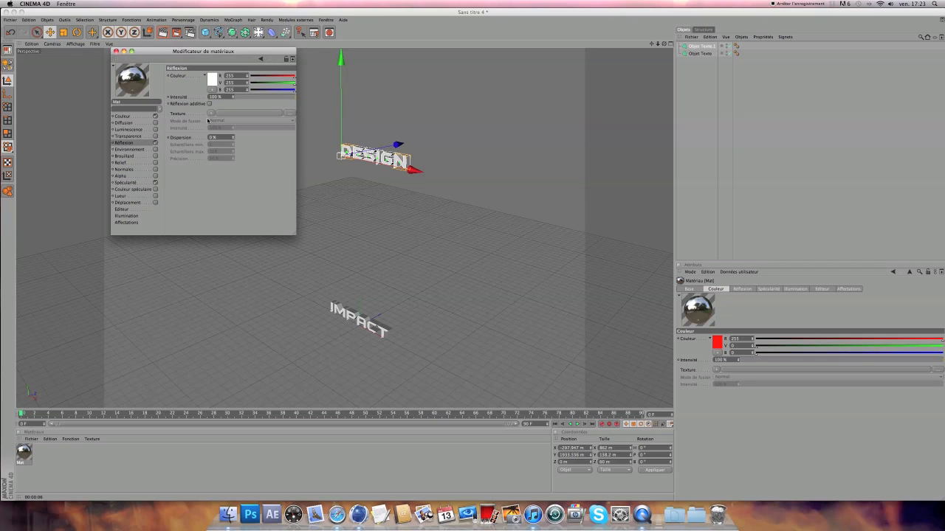
click(211, 114)
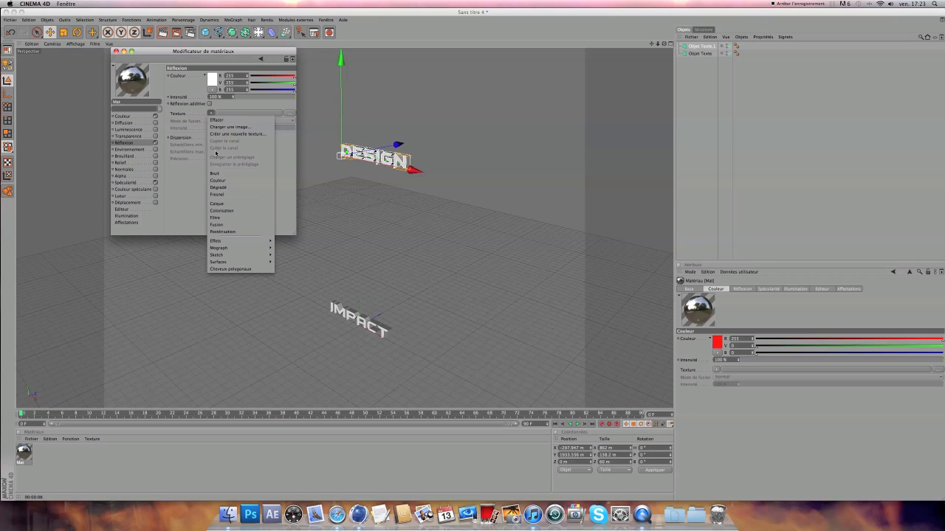
click(219, 194)
drag(238, 100, 244, 109)
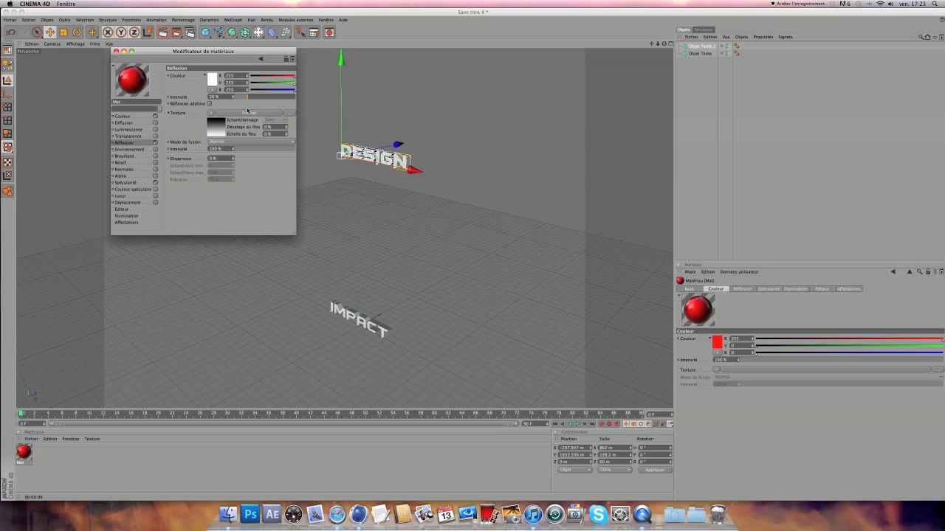
click(241, 148)
drag(243, 150, 246, 150)
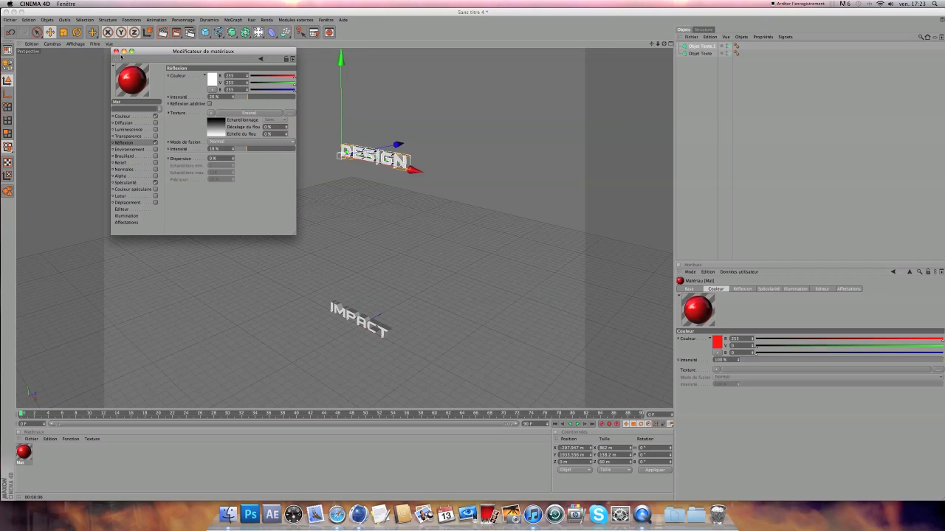
click(116, 51)
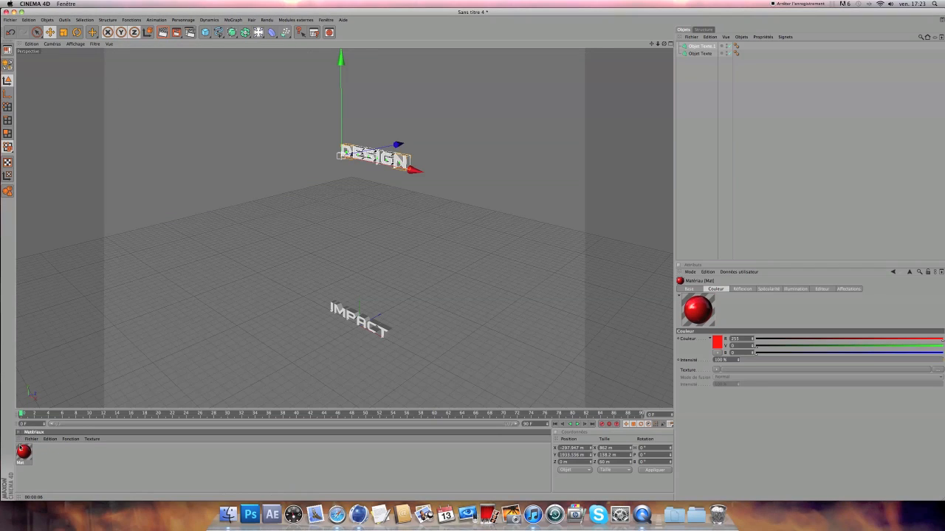
Apply the red material to the IMPACT text object
drag(24, 454, 704, 55)
right_click(704, 55)
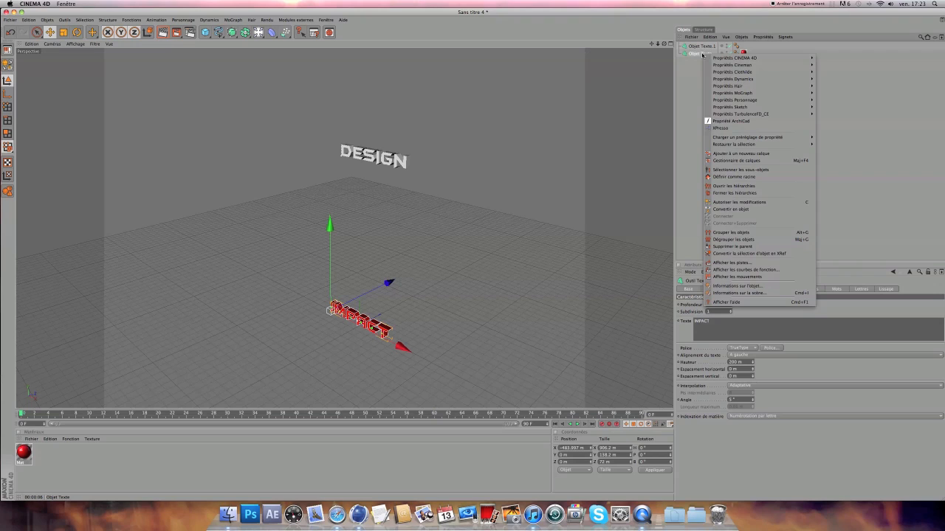
click(700, 55)
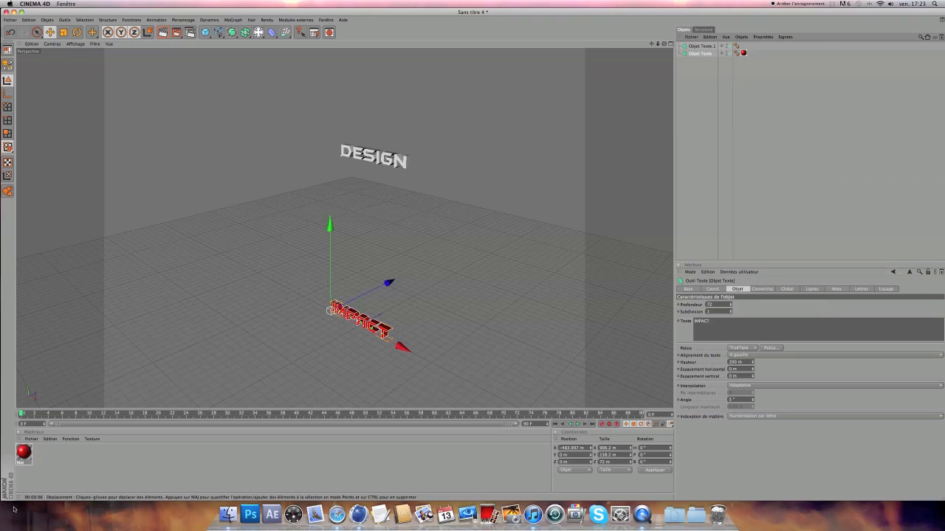
Create another new material and set its colour to pure white (255, 255, 255)
click(31, 439)
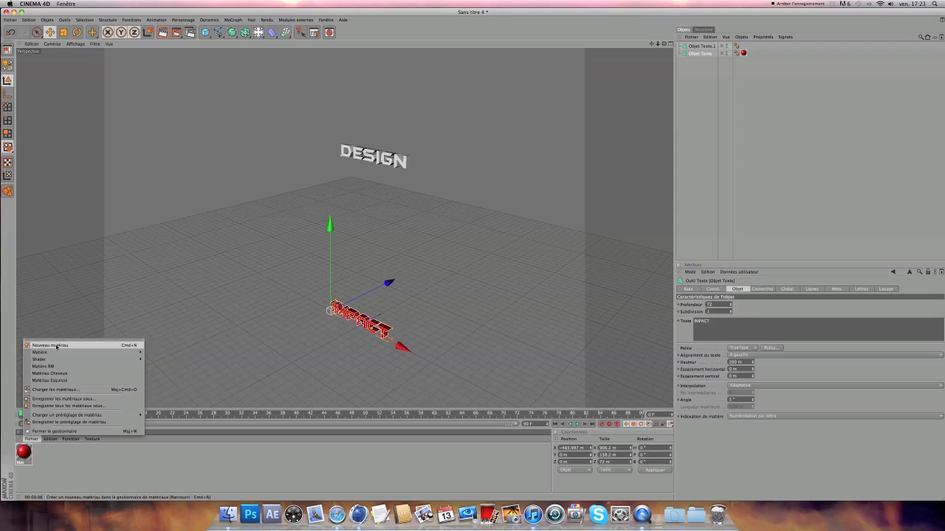
click(57, 347)
double_click(28, 453)
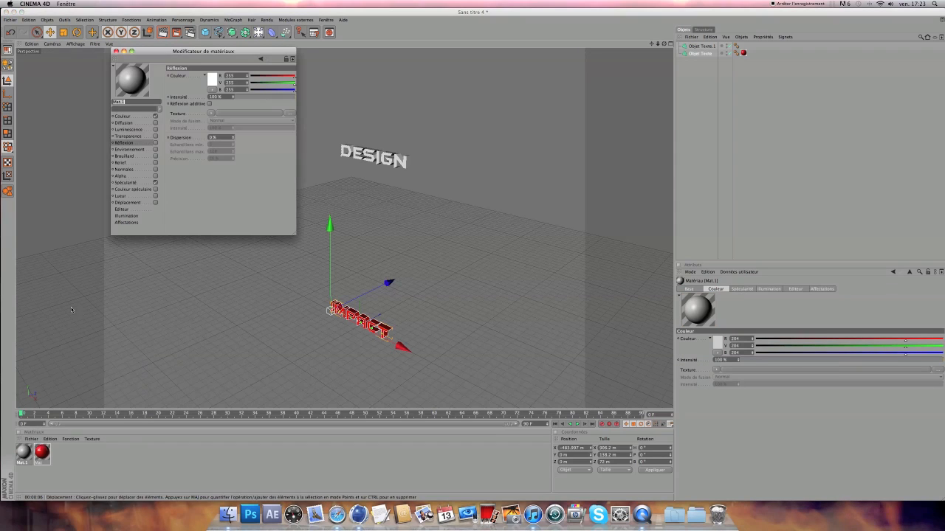
click(130, 118)
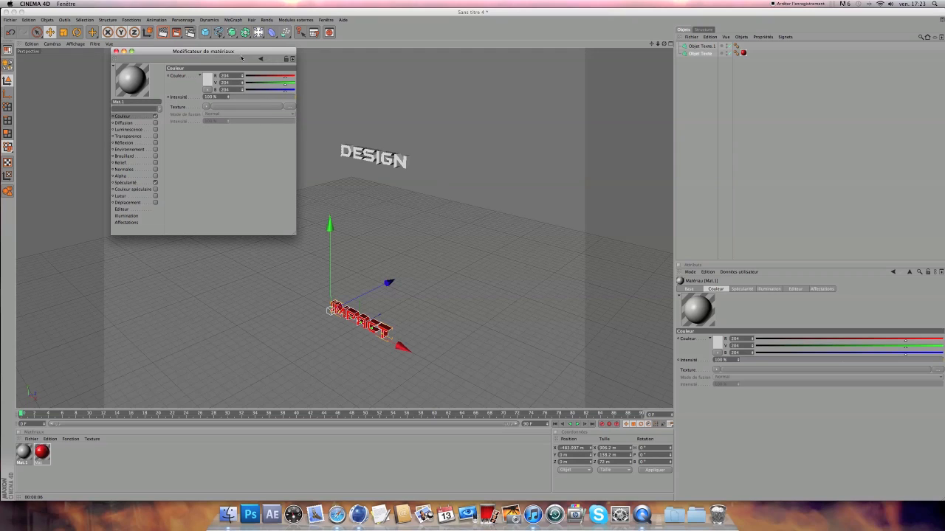
click(209, 82)
drag(193, 79, 165, 57)
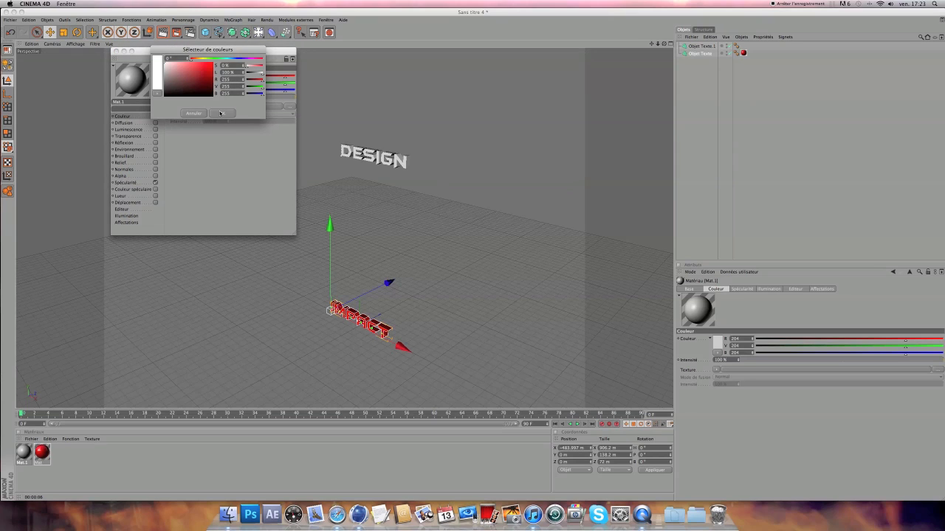
click(222, 114)
Enable reflection on the white material at 20% intensity with a Fresnel texture at 17% intensity, and close the material editor
click(155, 142)
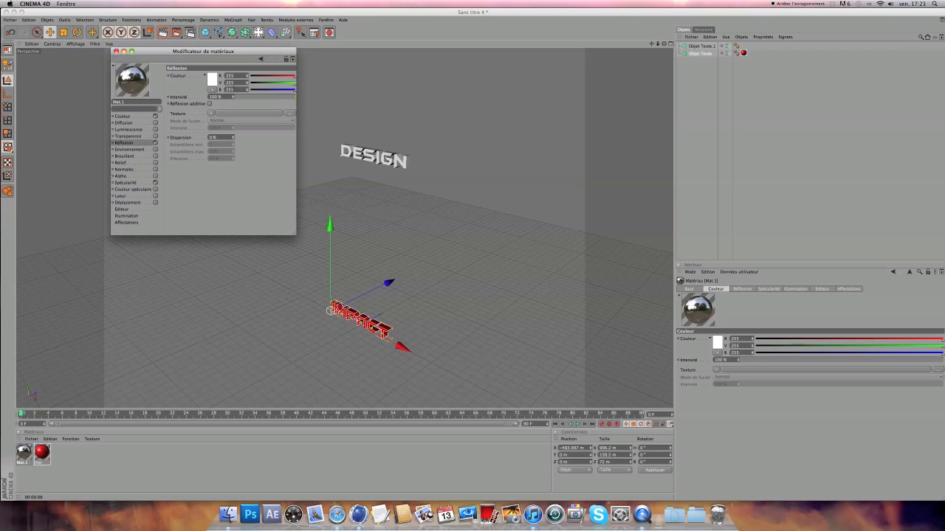
click(247, 97)
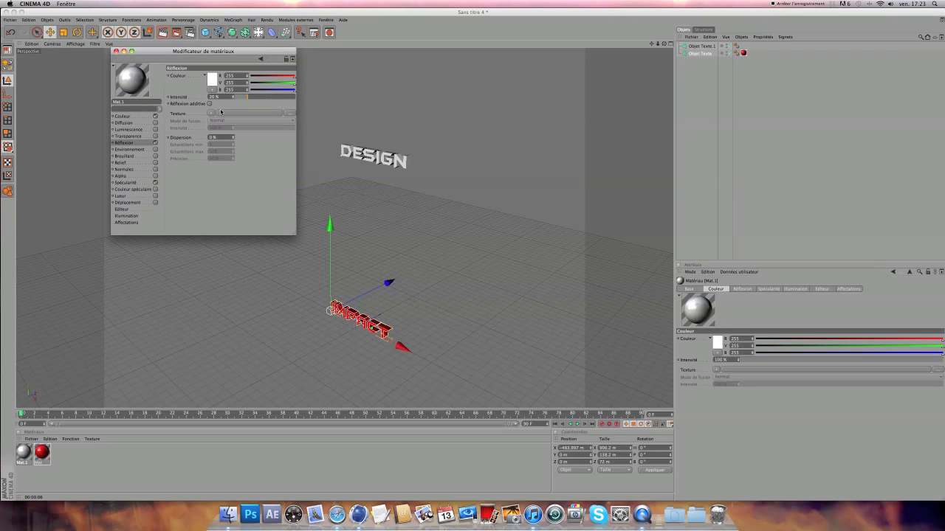
click(213, 113)
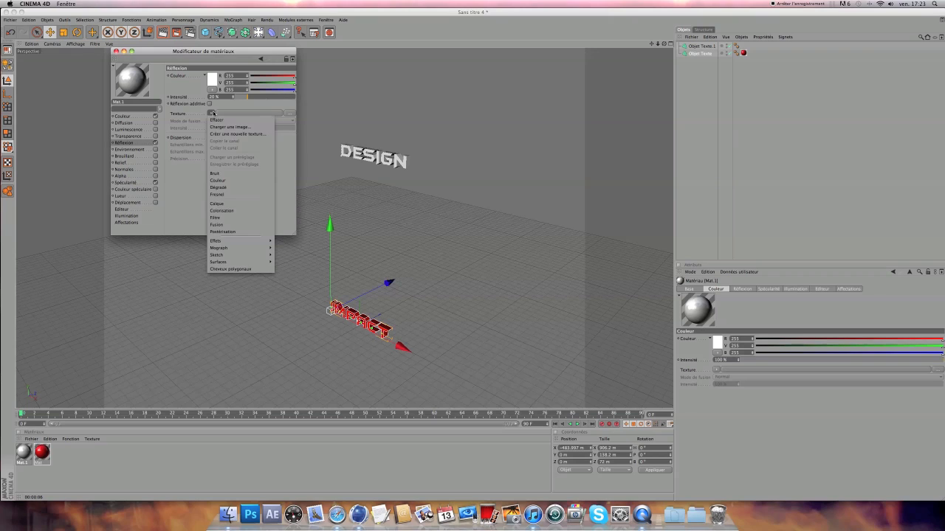
click(222, 195)
drag(242, 149, 246, 150)
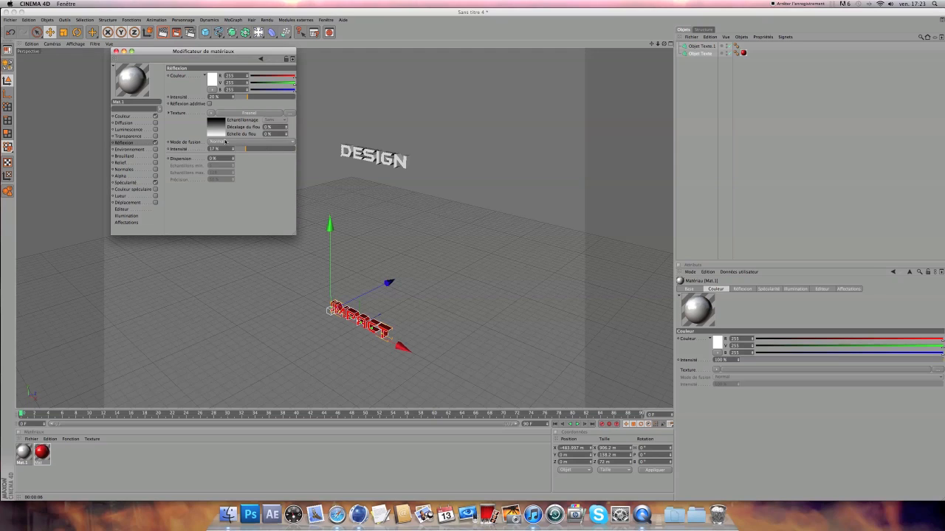
click(116, 51)
Add the white material to the IMPACT text and reorder its texture tags so the red one comes last
drag(755, 60, 704, 55)
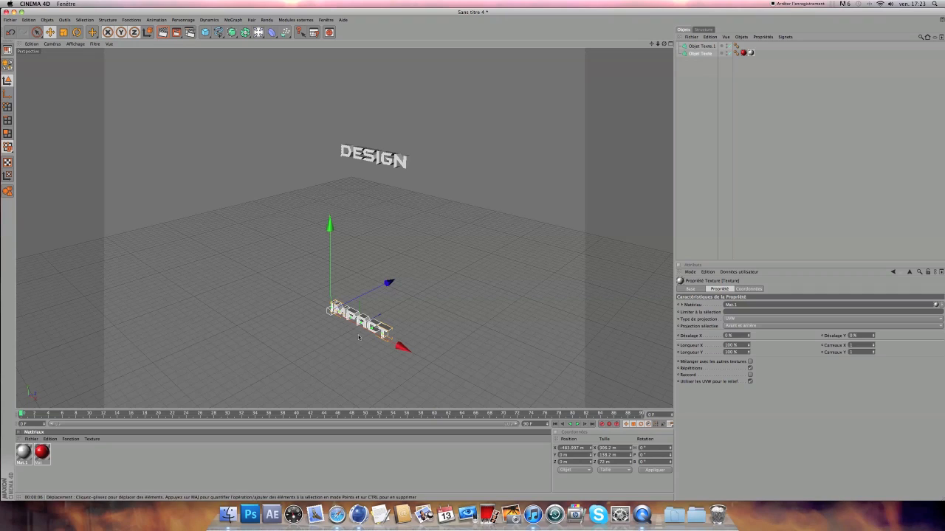
drag(744, 53, 764, 53)
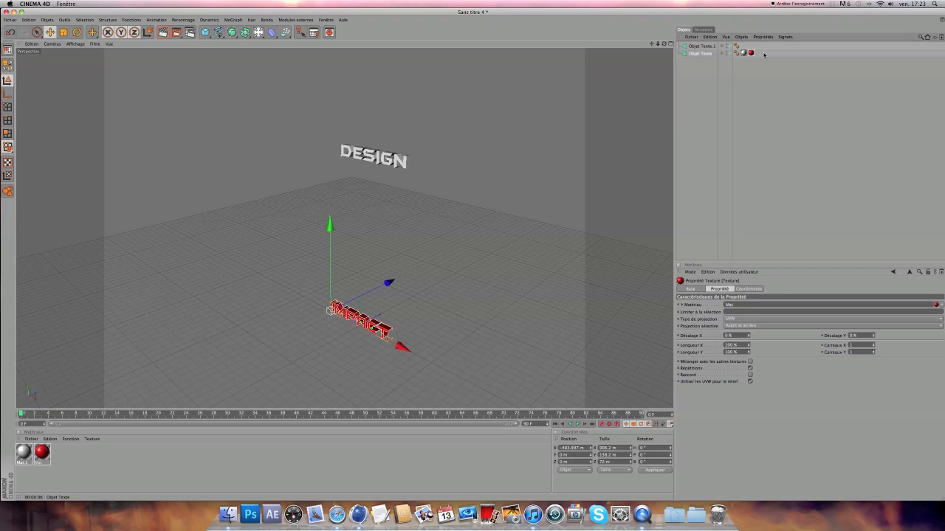
Apply the white material to the DESIGN text object
scroll(449, 295, up, 8)
mouse_move(651, 44)
mouse_down()
mouse_move(639, 3)
mouse_move(665, 36)
mouse_move(655, 44)
mouse_up()
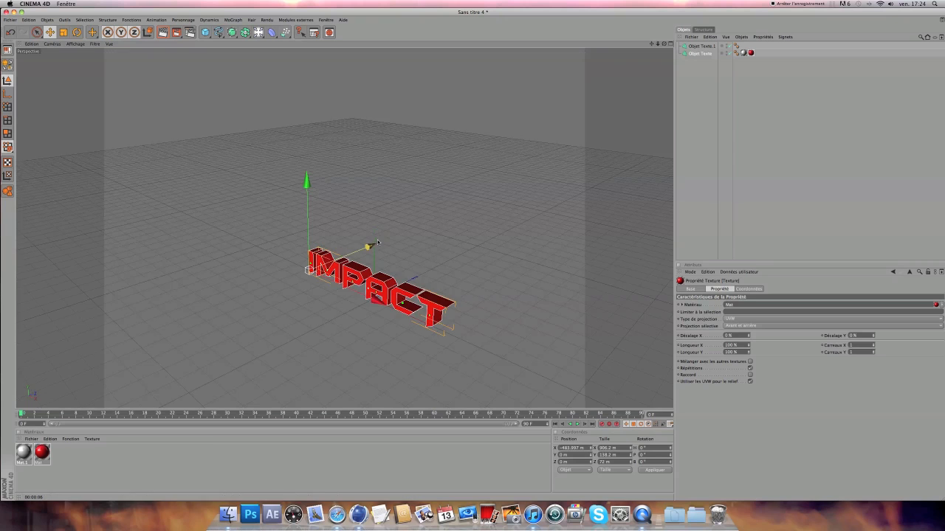
scroll(370, 247, down, 5)
drag(651, 44, 651, 90)
scroll(556, 154, up, 5)
scroll(599, 129, down, 1)
drag(651, 44, 553, 76)
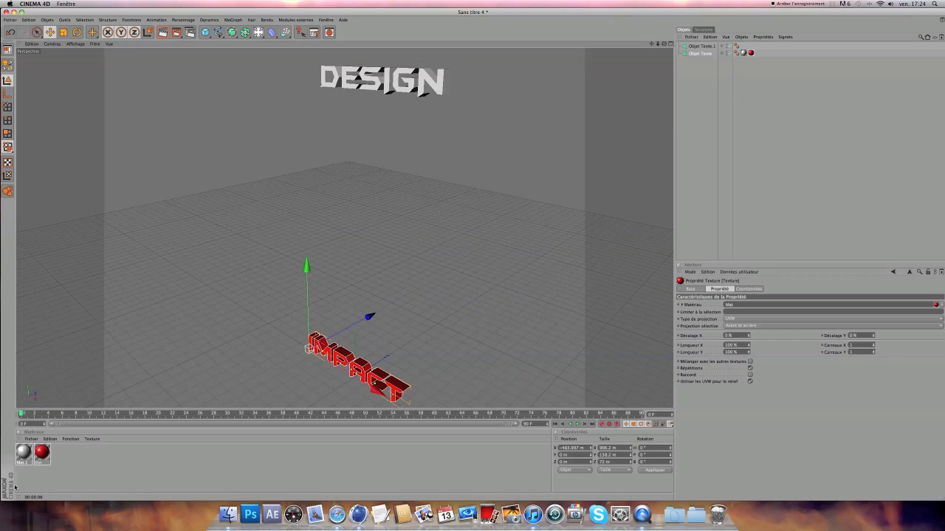
drag(25, 459, 707, 48)
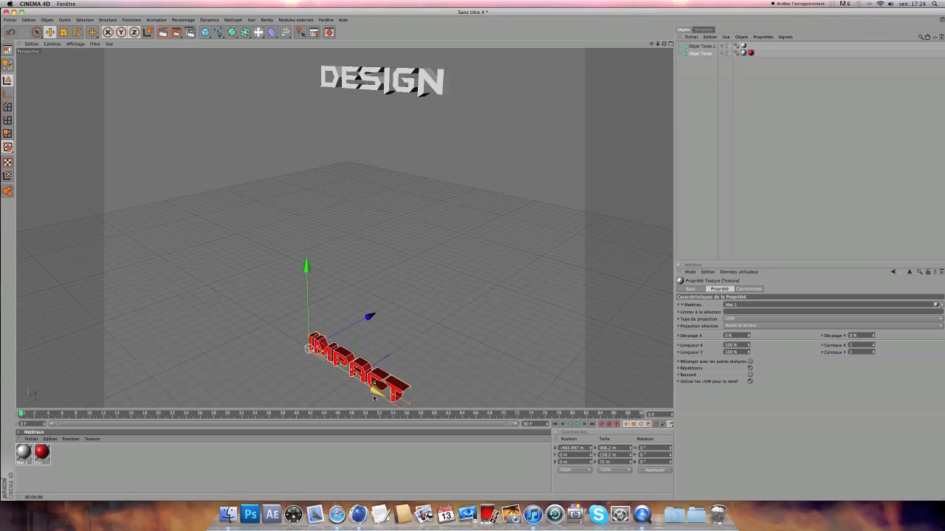
Break the IMPACT text into 20 pieces with the Thrausi plugin, without keeping the original object, and close the plugin window
click(701, 54)
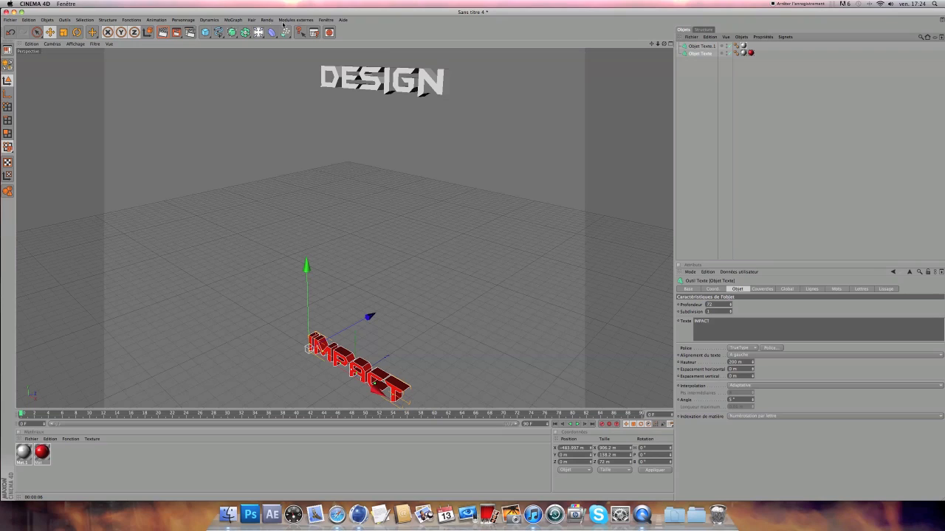
click(292, 20)
mouse_move(303, 48)
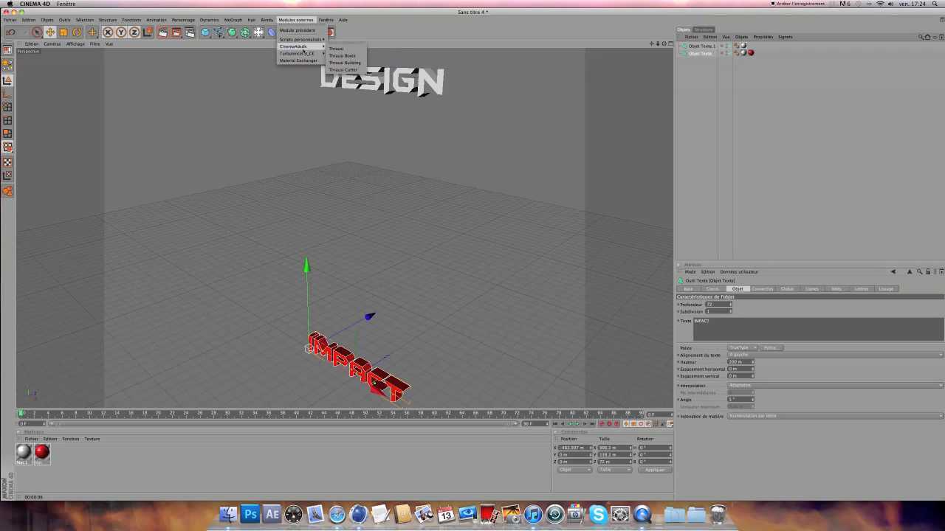
click(338, 49)
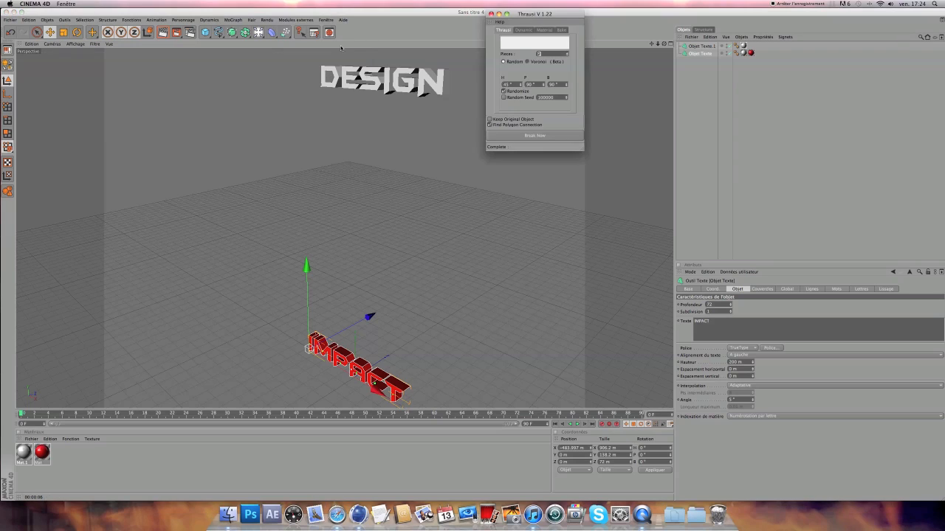
drag(603, 64, 608, 66)
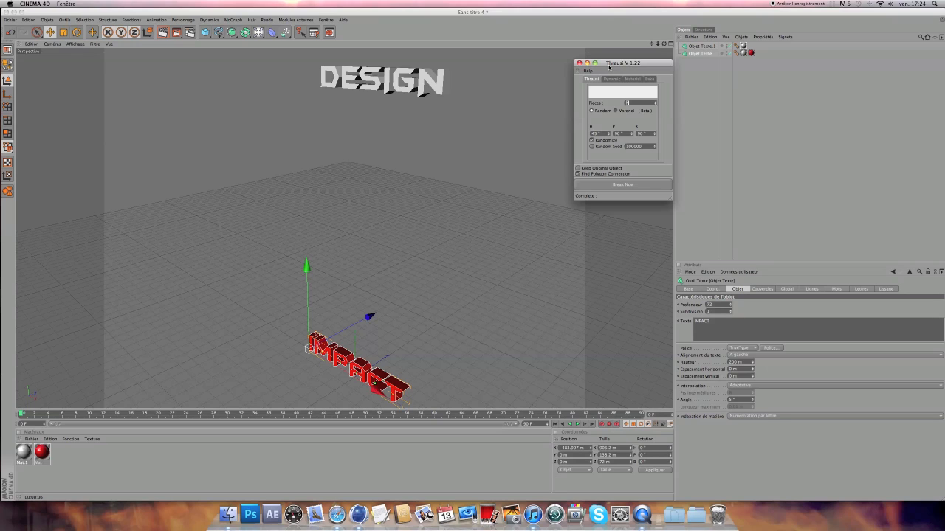
mouse_move(605, 67)
mouse_down()
mouse_move(681, 103)
mouse_move(600, 102)
mouse_move(605, 56)
mouse_up()
text(2)
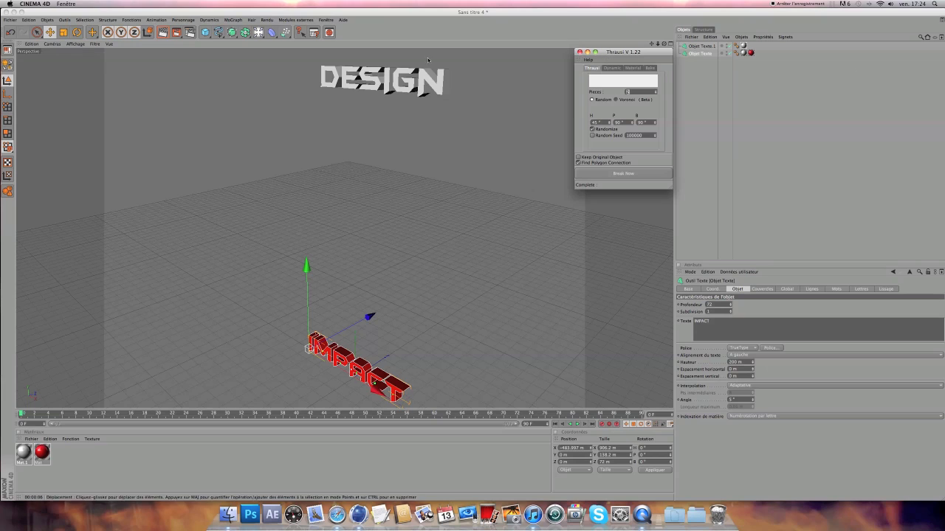
click(705, 54)
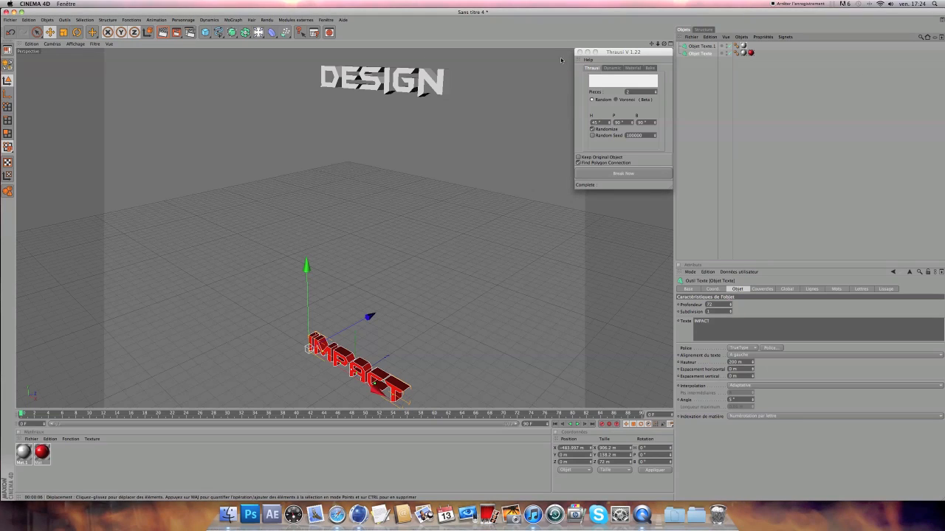
click(620, 53)
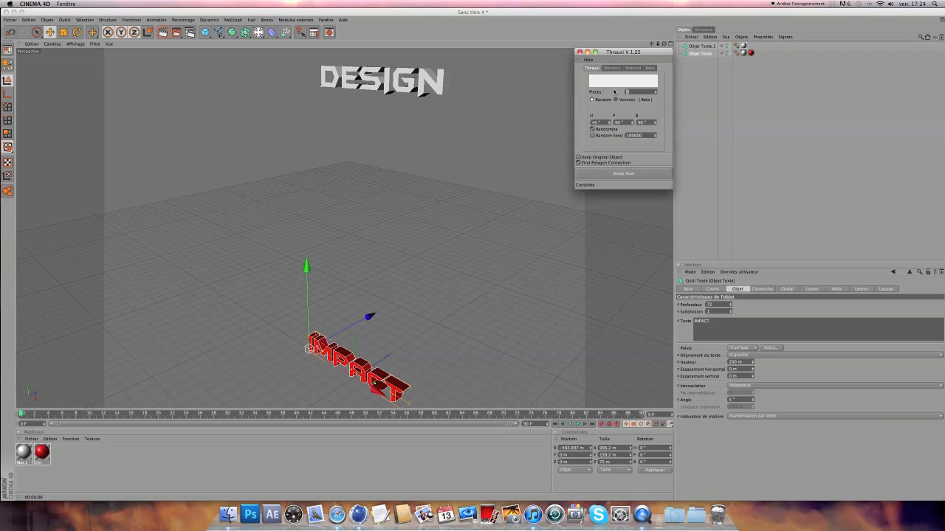
click(623, 173)
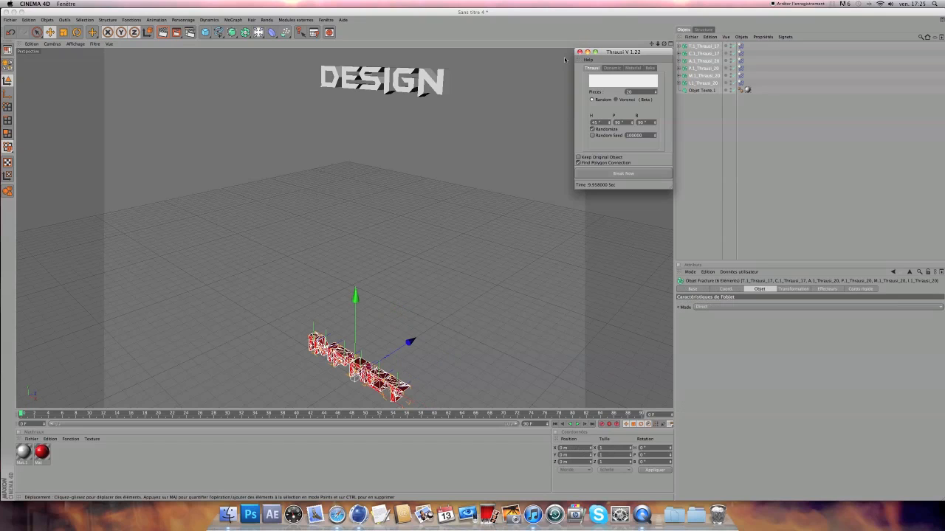
click(579, 52)
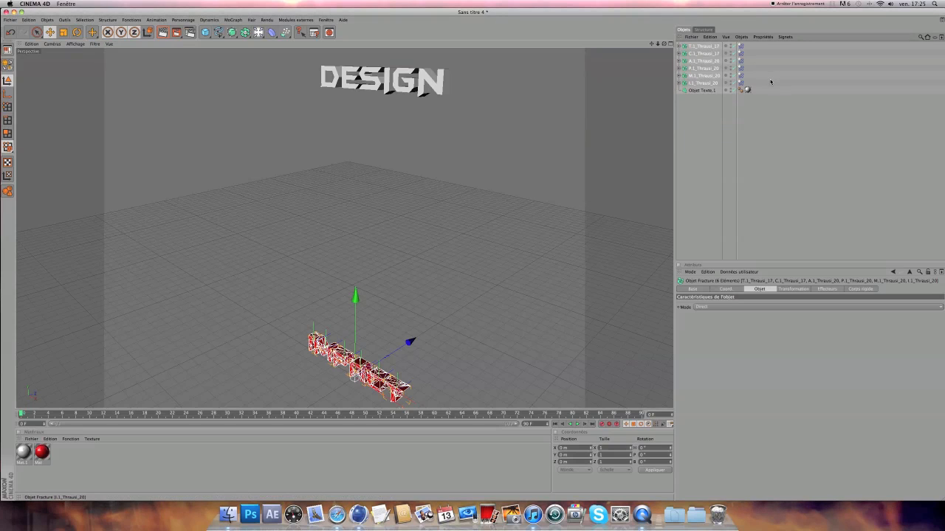
Group the six fractured IMPACT letter objects under one null object and expand the group
drag(761, 84, 678, 44)
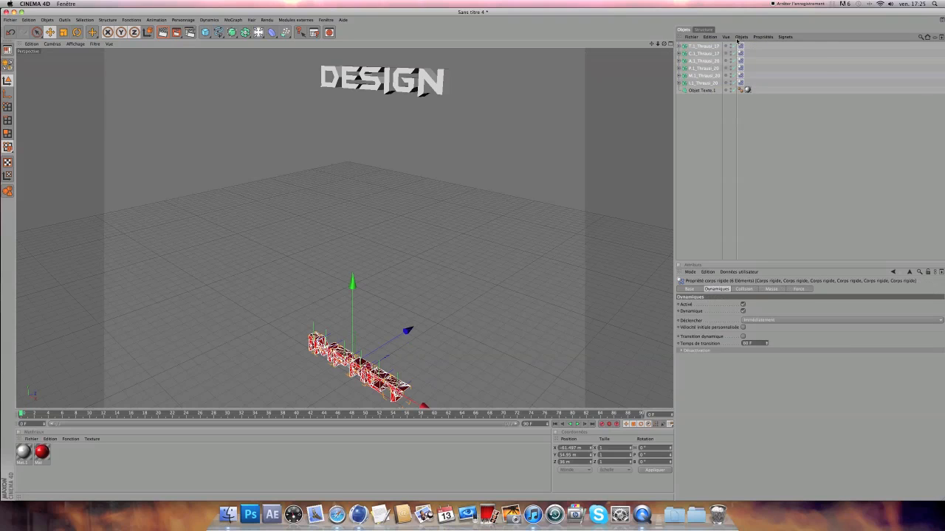
click(741, 36)
click(769, 109)
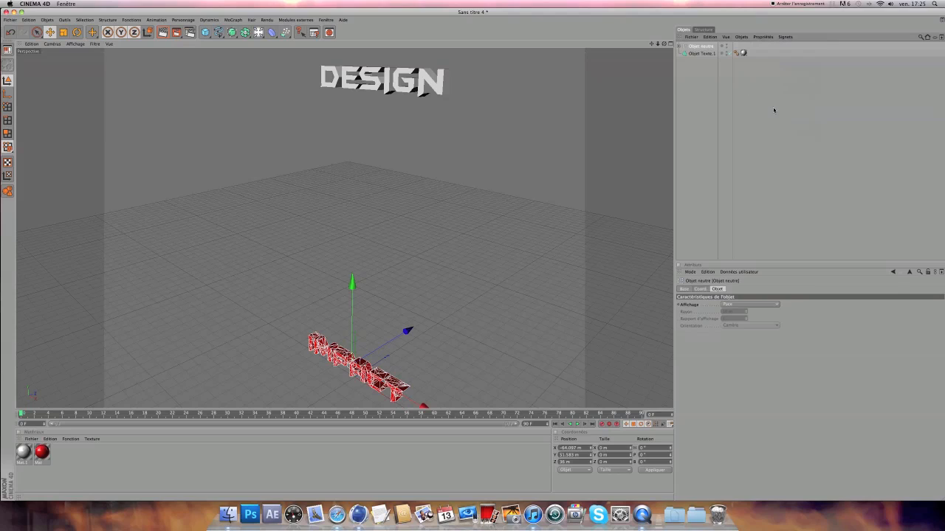
click(679, 47)
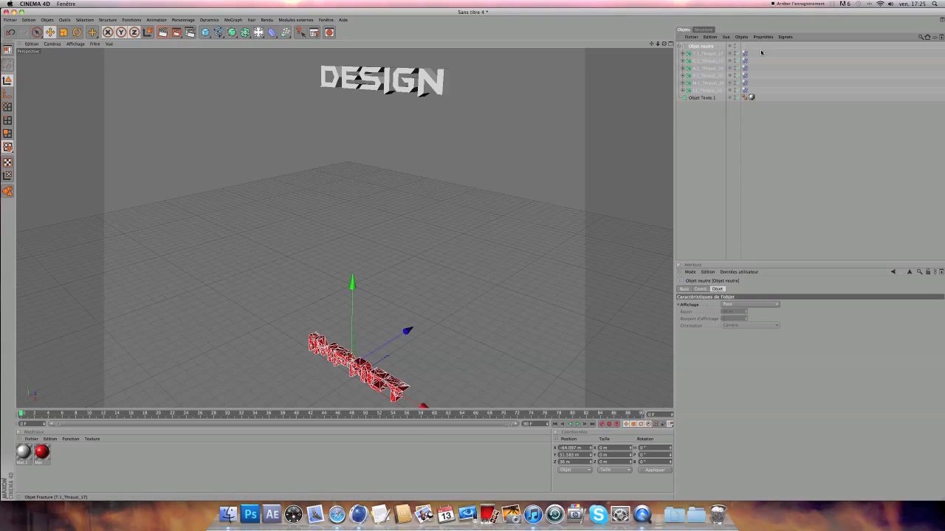
Set the dynamics trigger of all six letters' rigid body tags to Sur collision
drag(761, 52, 744, 92)
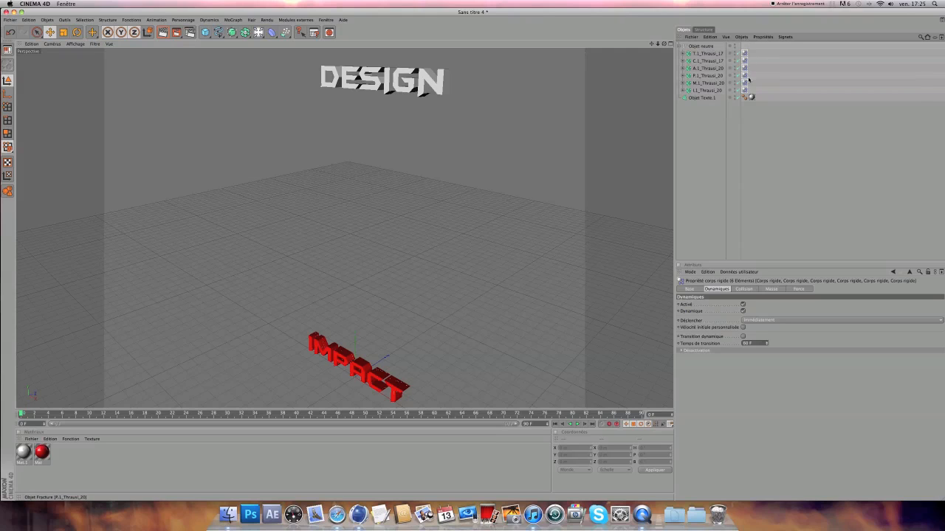
click(726, 291)
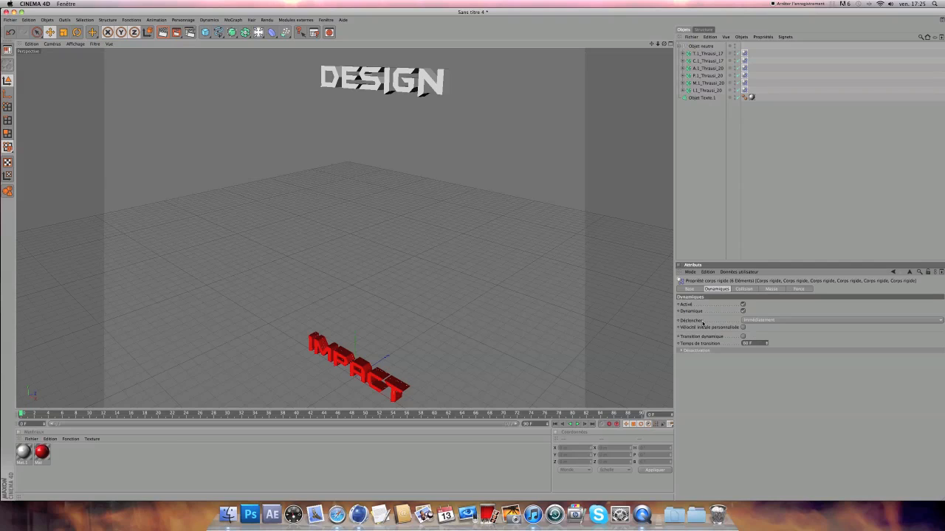
click(764, 321)
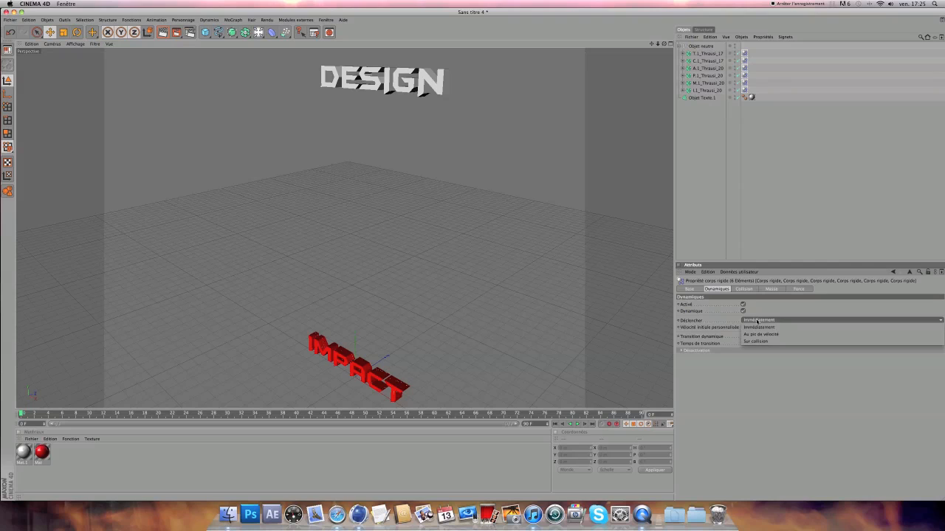
click(761, 342)
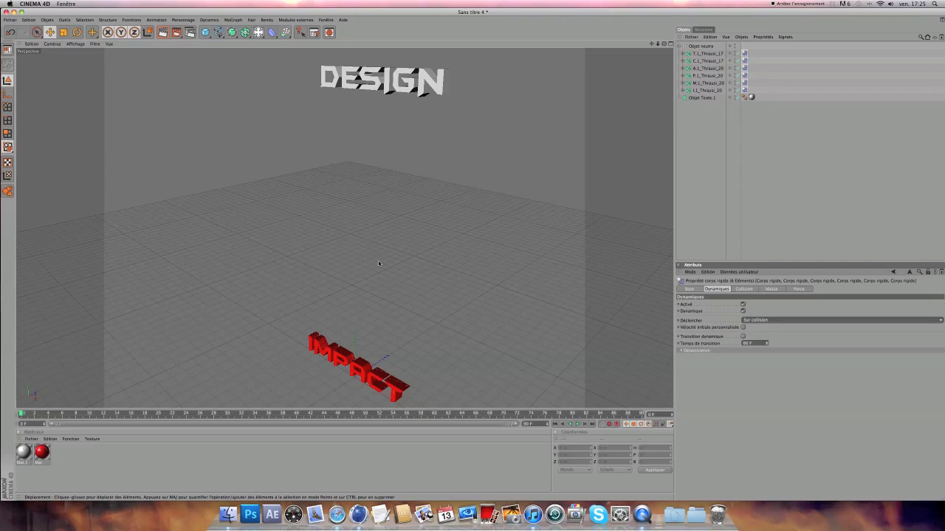
Add a floor object (Sol) to the scene and give it a MoGraph rigid body tag (Corps rigide)
click(259, 32)
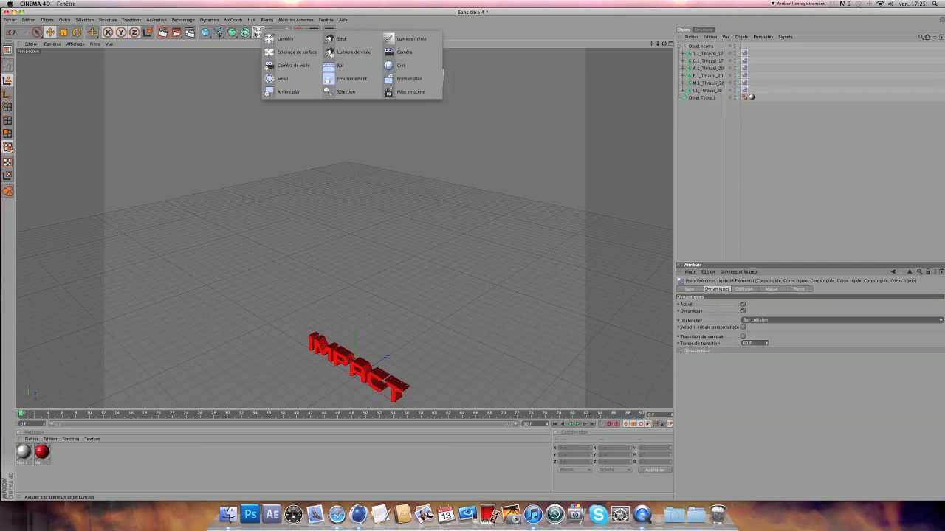
click(340, 66)
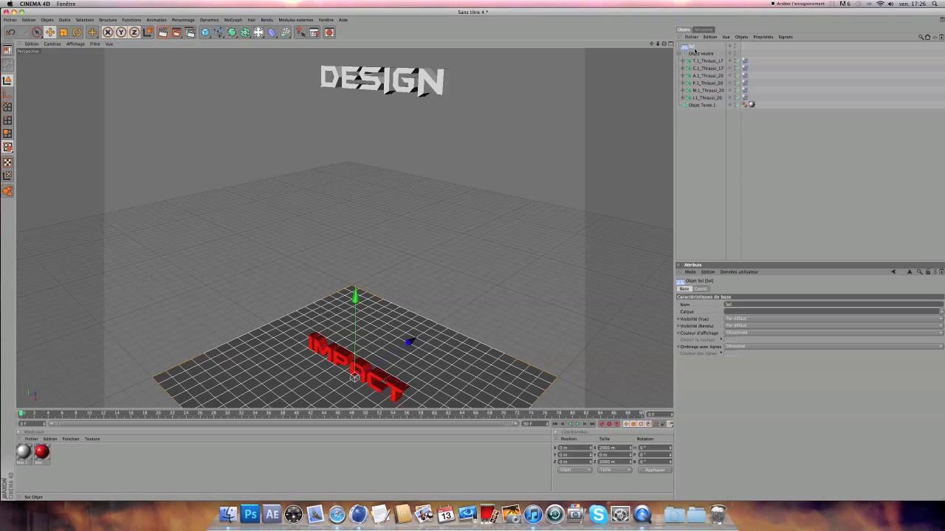
right_click(694, 51)
mouse_move(743, 78)
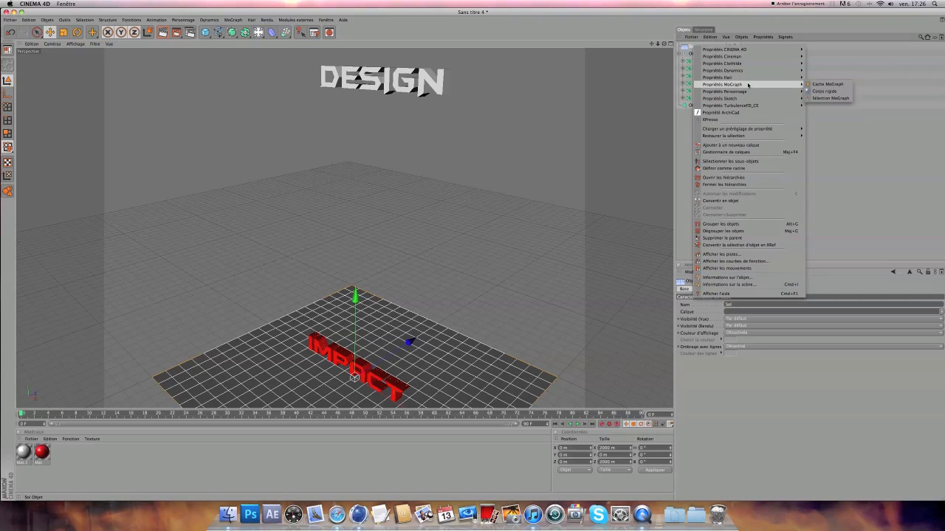
click(825, 90)
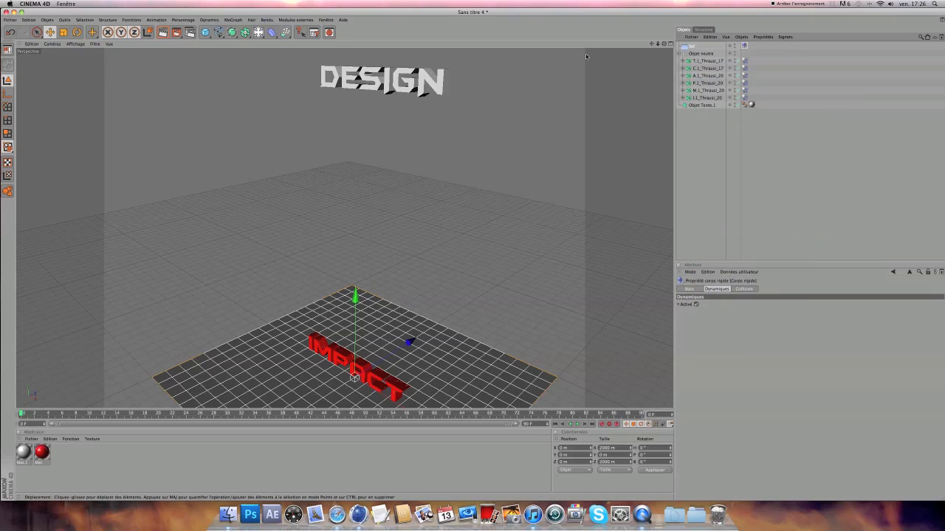
Give the DESIGN text object a MoGraph rigid body tag (Corps rigide) and test the simulation, returning to frame 0
click(705, 106)
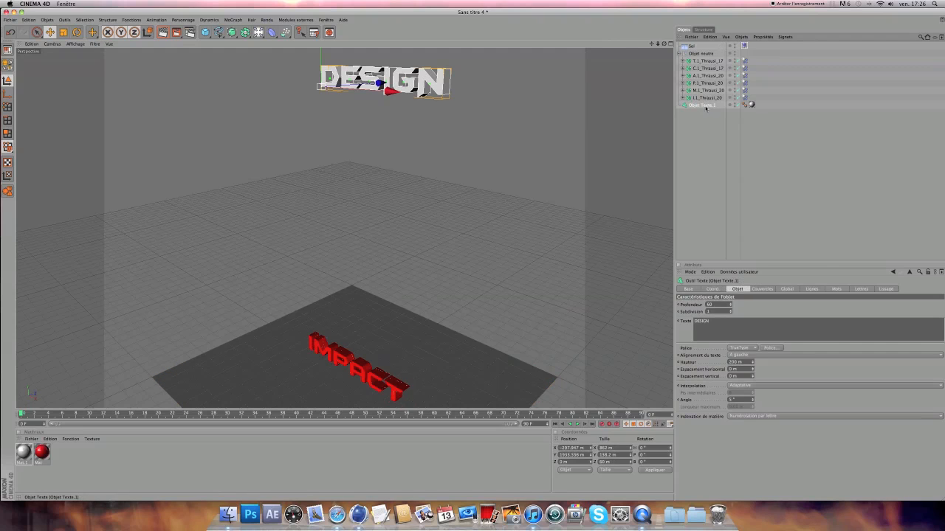
right_click(705, 108)
mouse_move(774, 145)
click(834, 152)
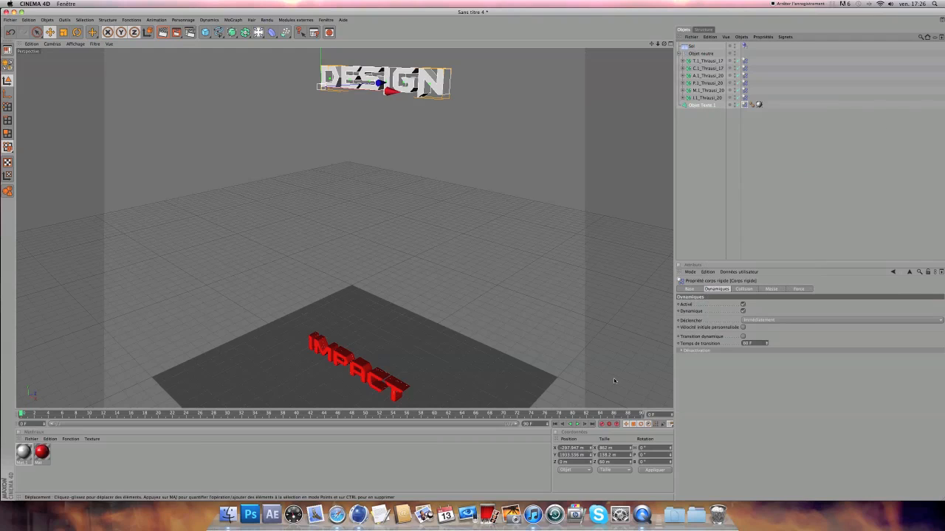
click(577, 425)
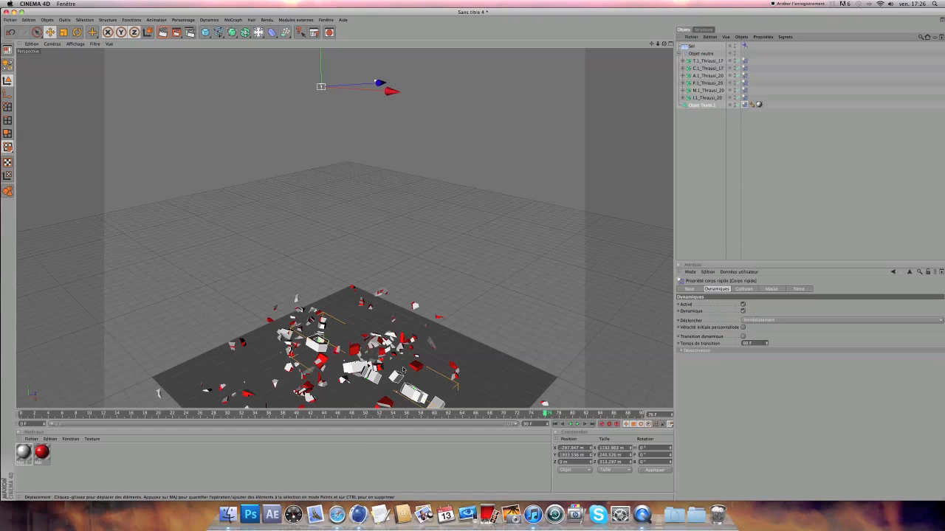
drag(546, 415, 152, 414)
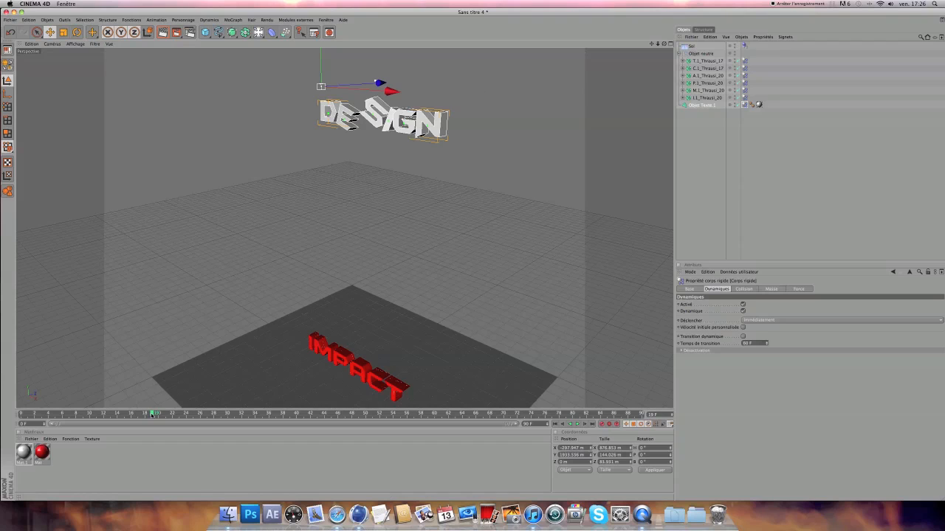
drag(152, 414, 23, 414)
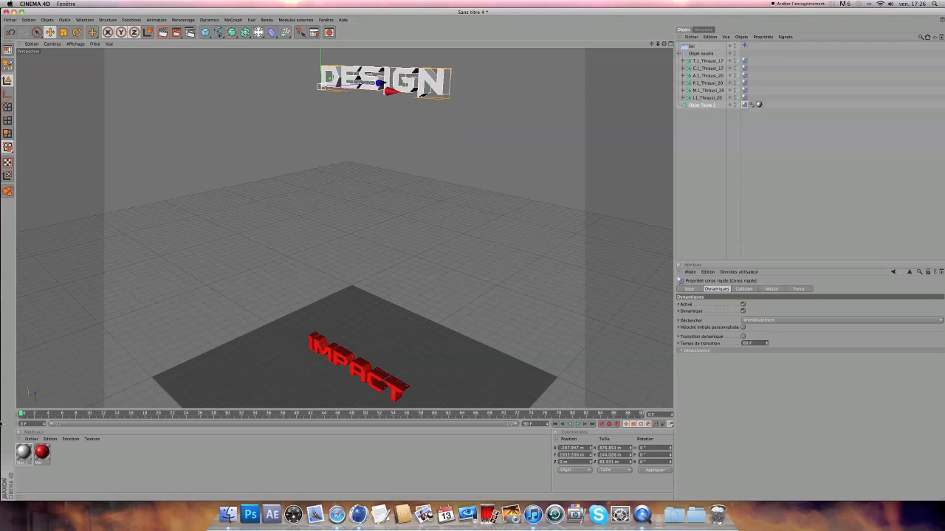
Add a MoGraph Fracture object, nest the DESIGN text inside it, and give the Fracture object a rigid body tag (Corps rigide)
click(707, 104)
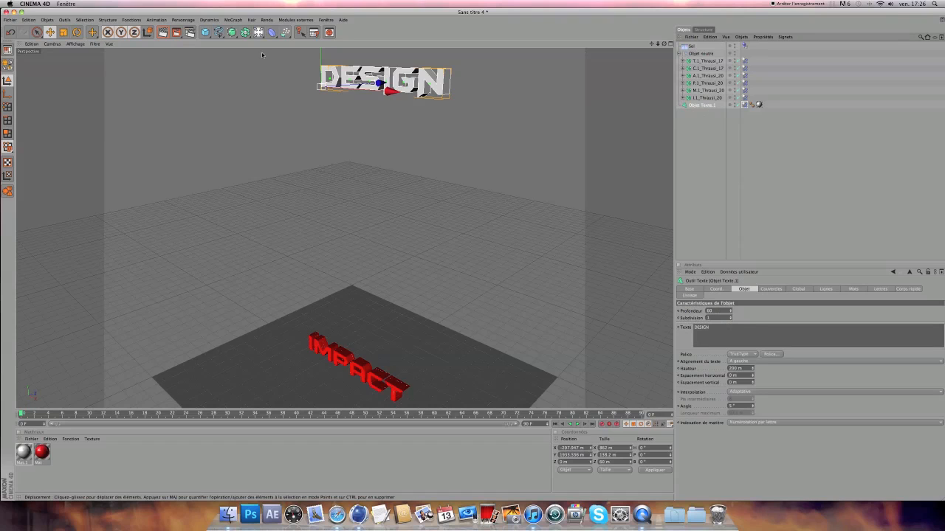
click(232, 20)
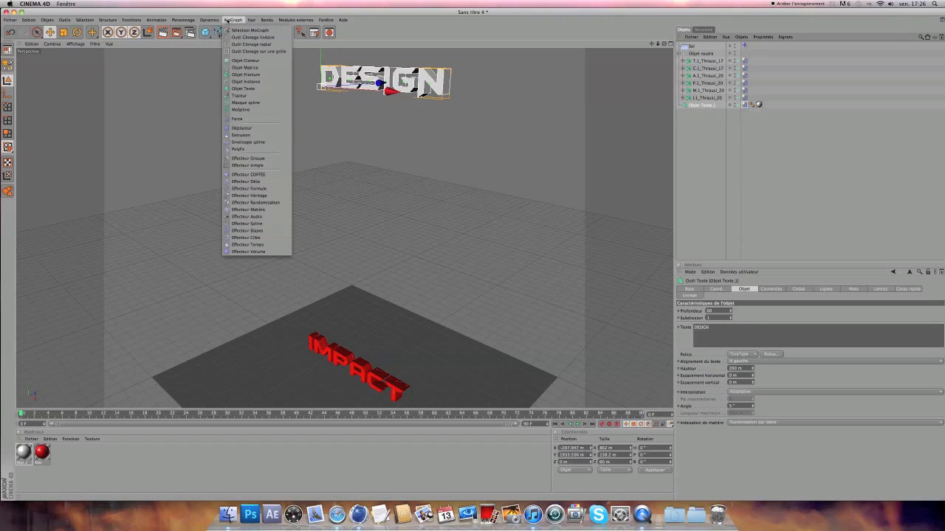
click(246, 74)
drag(704, 112, 705, 54)
right_click(703, 46)
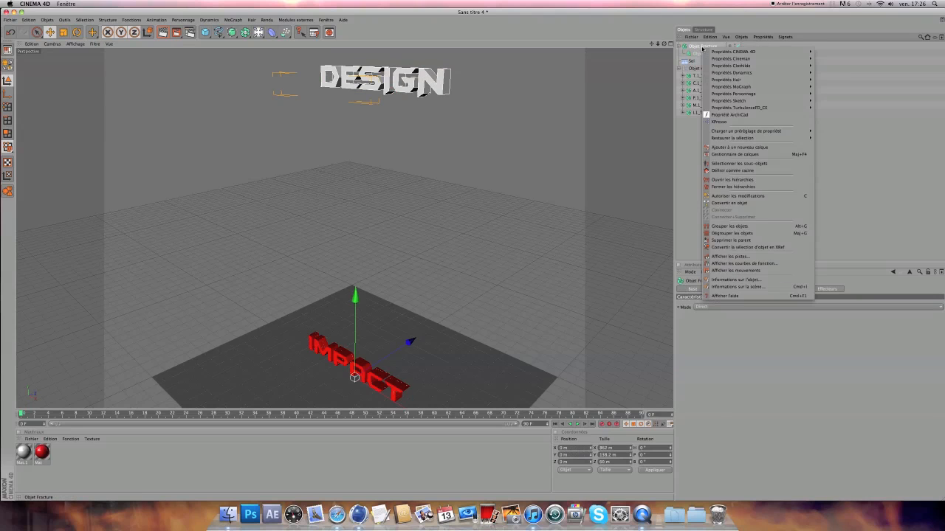
mouse_move(753, 90)
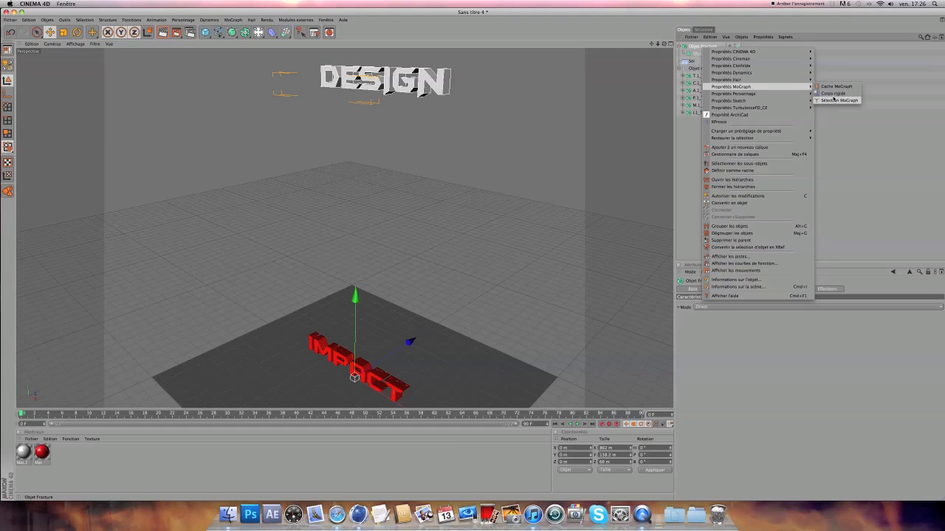
click(833, 93)
Play the simulation to examine how DESIGN lands on the IMPACT letters, and return to frame 0
click(577, 424)
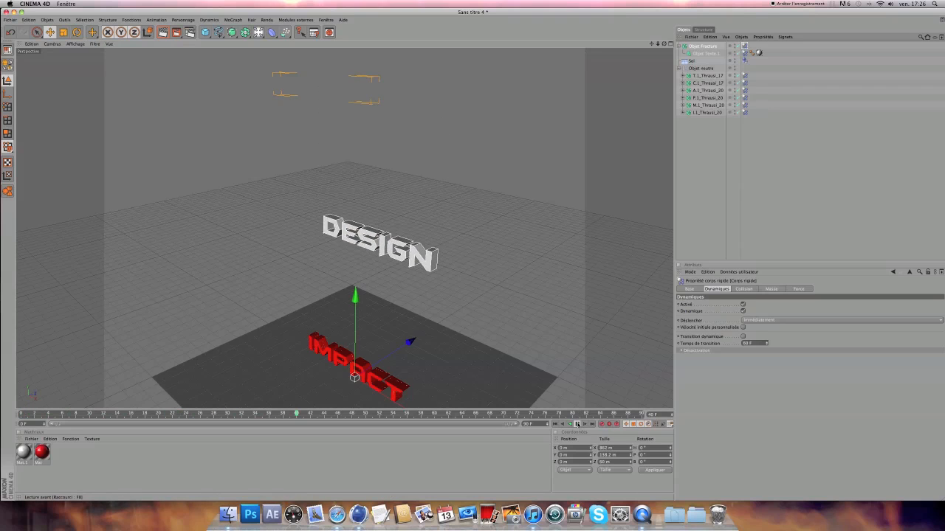
click(578, 424)
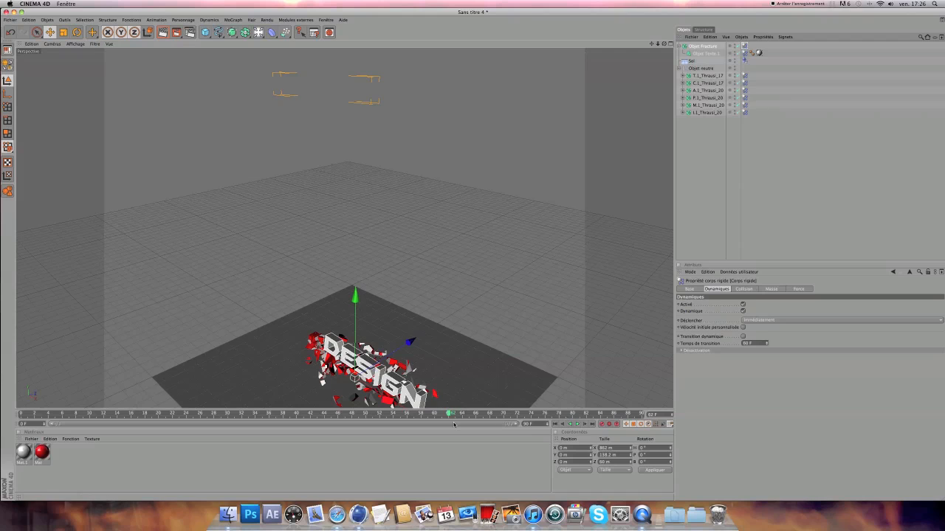
drag(453, 414, 104, 435)
scroll(546, 353, up, 5)
drag(651, 44, 634, 165)
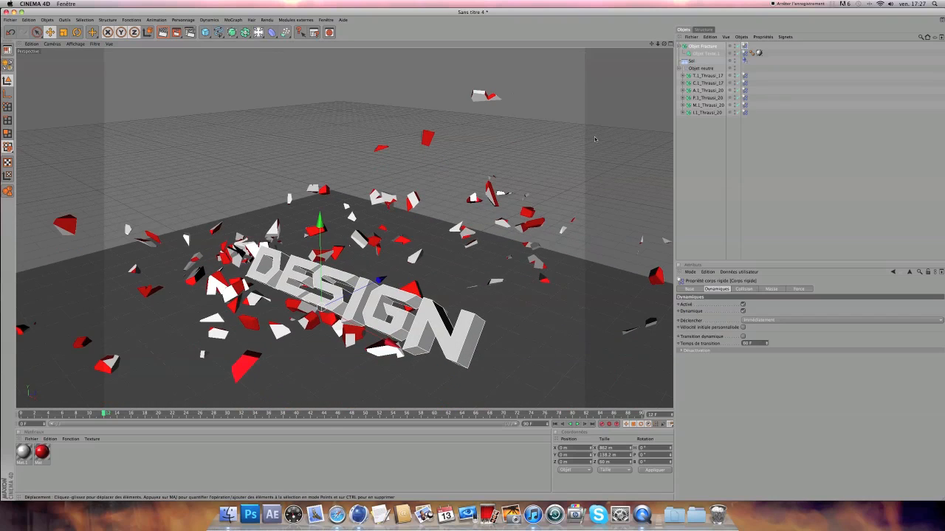
drag(104, 417, 21, 417)
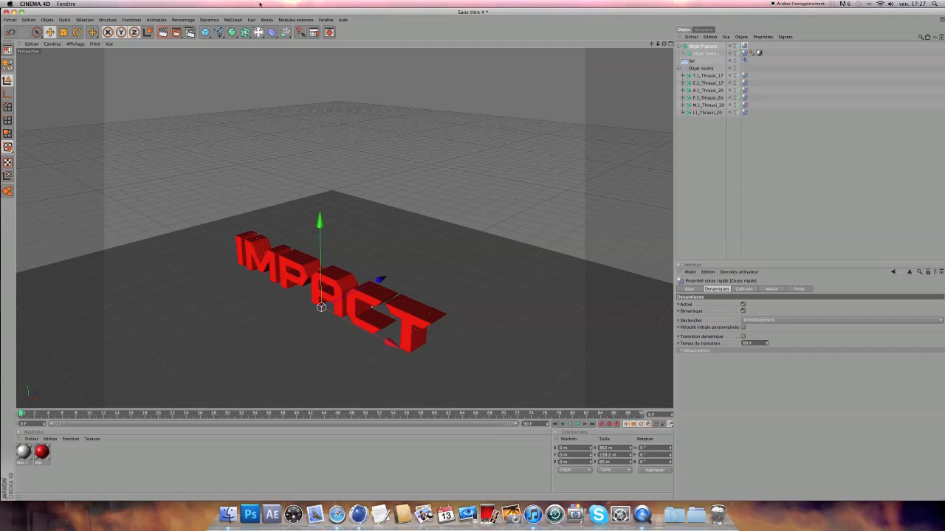
Add a second floor object (Sol), rotate it upright by about 90°, and move it about 569 m back as a wall
drag(259, 32, 362, 62)
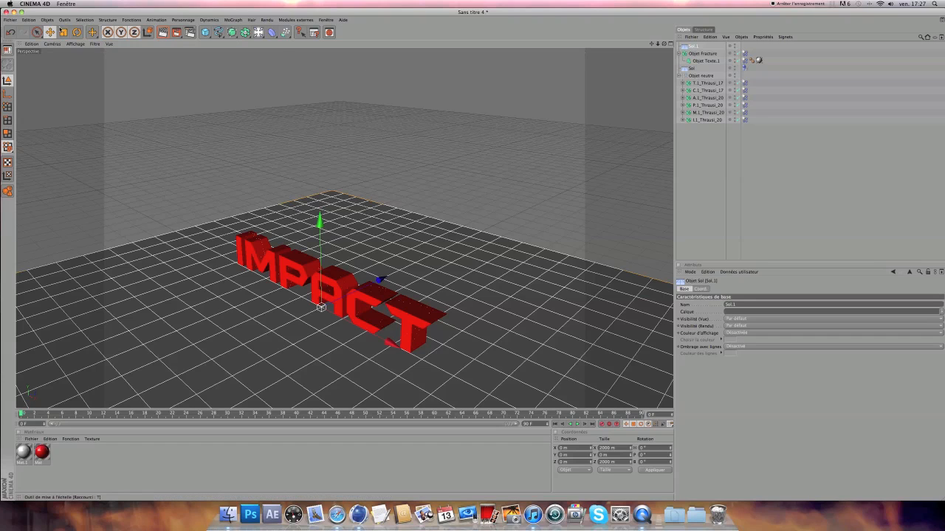
click(77, 32)
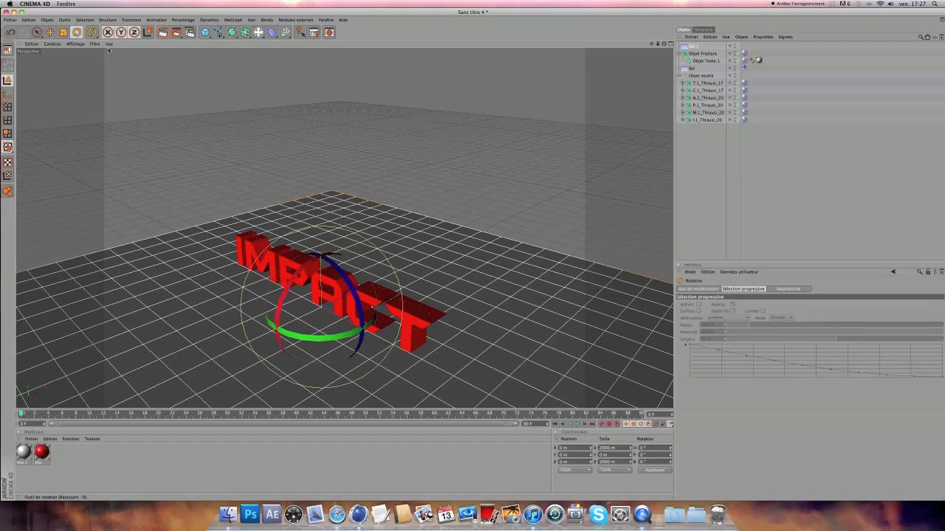
drag(299, 269, 253, 383)
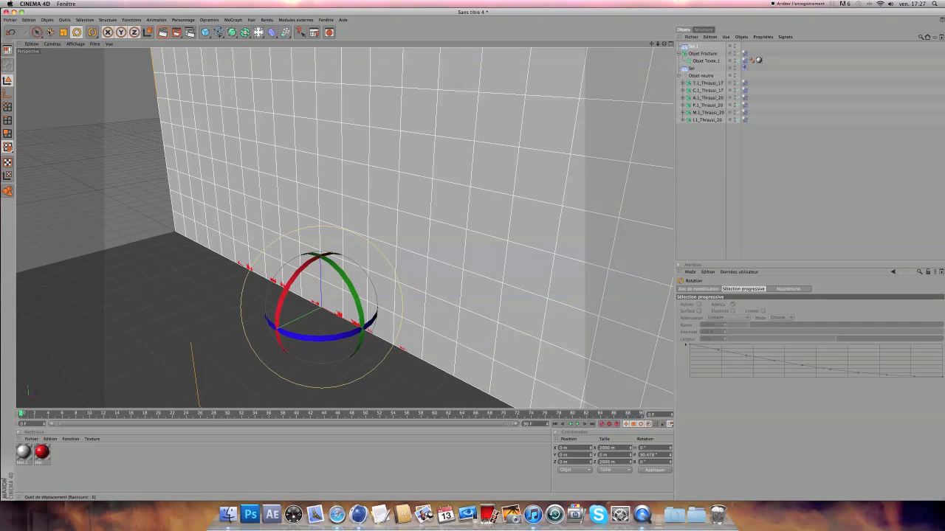
click(49, 31)
drag(243, 343, 364, 286)
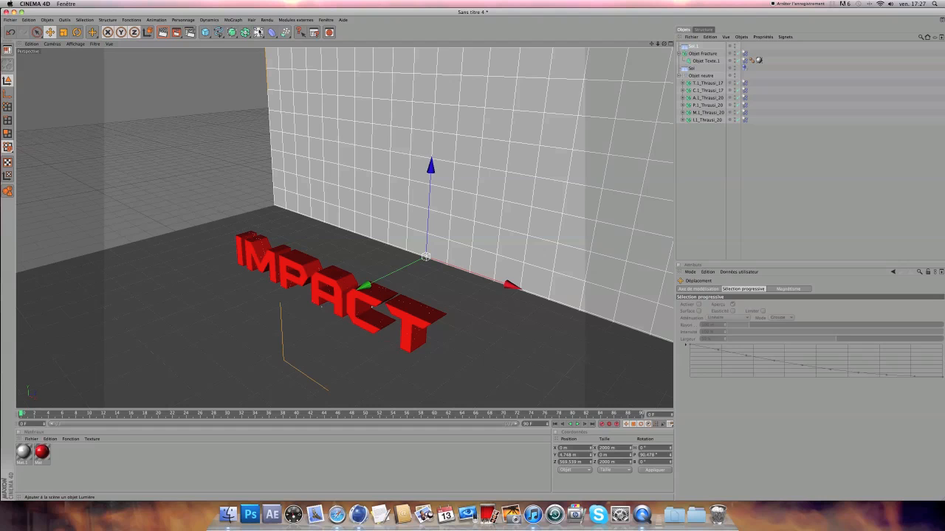
Add a light about 606 m high in front of the IMPACT text and set its shadows to soft shadow maps
click(258, 33)
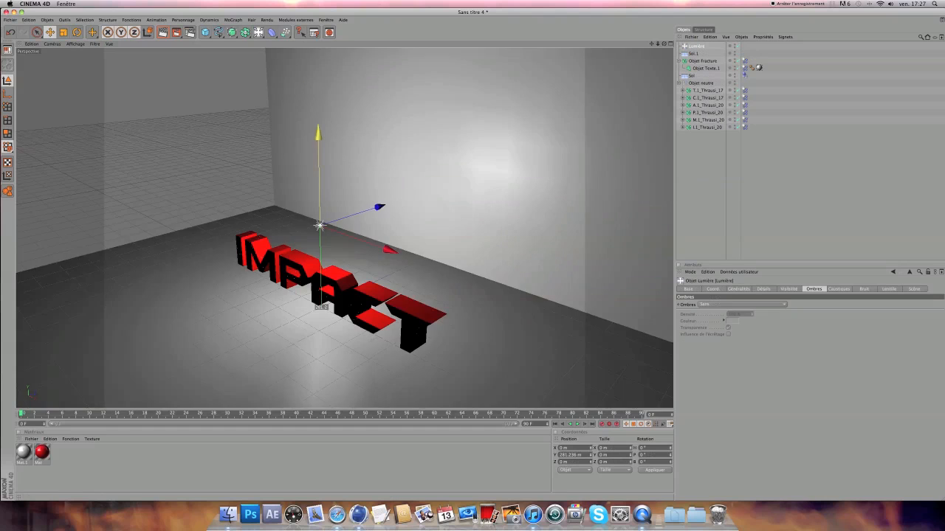
drag(318, 133, 317, 25)
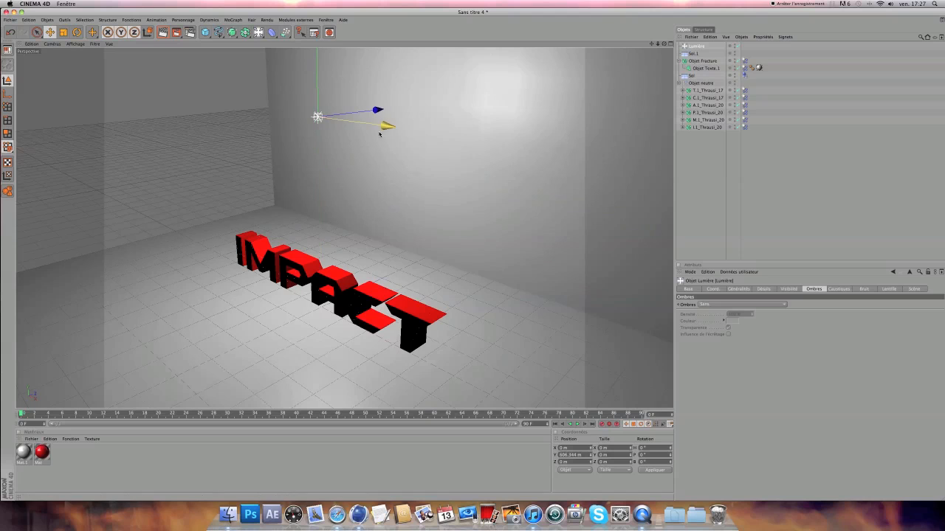
drag(381, 110, 377, 176)
click(811, 288)
click(718, 304)
click(713, 319)
Render the viewport to check the light's shadows around the IMPACT text, and deselect the light
scroll(475, 193, up, 5)
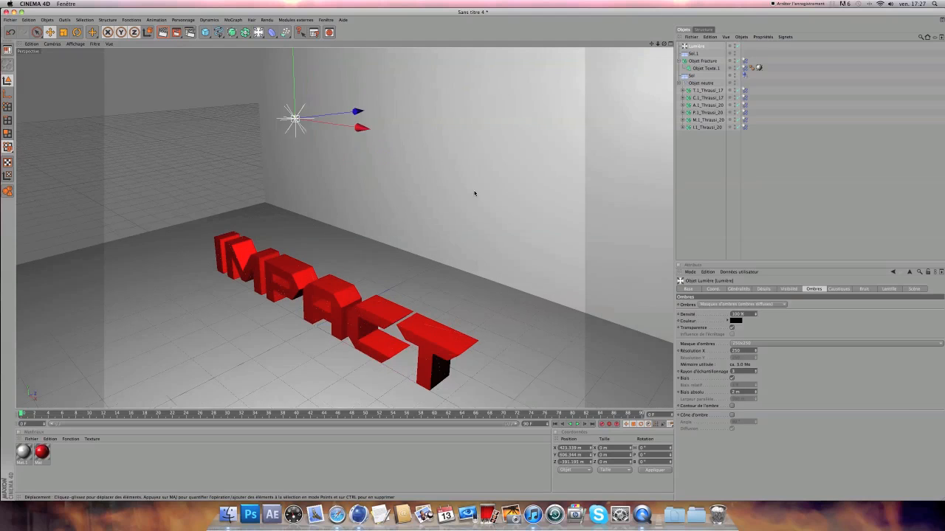
scroll(474, 193, up, 3)
drag(652, 44, 663, 33)
scroll(471, 353, down, 2)
scroll(464, 213, down, 3)
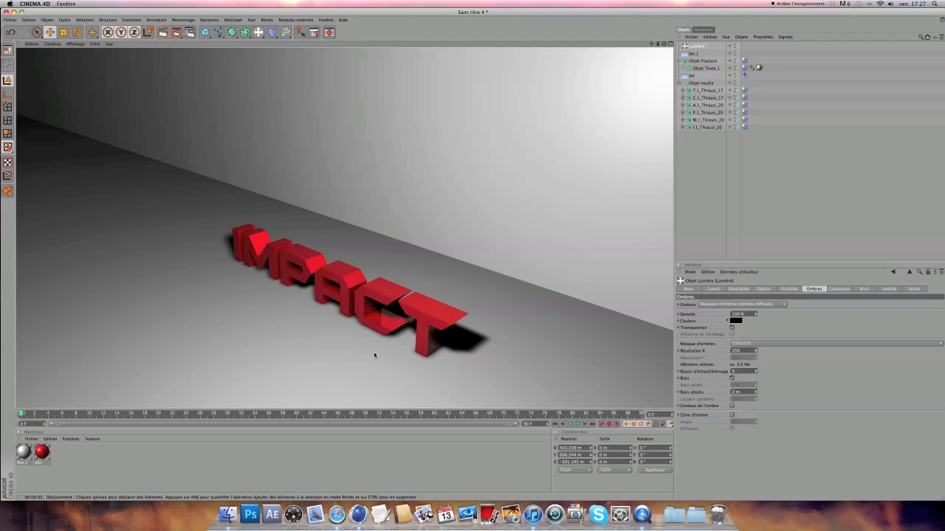
click(298, 355)
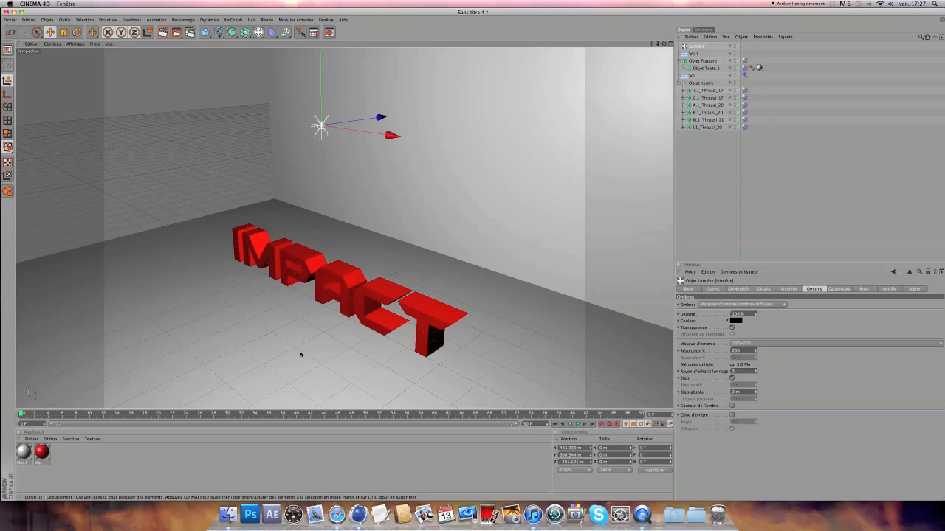
click(714, 165)
key(ctrl+r)
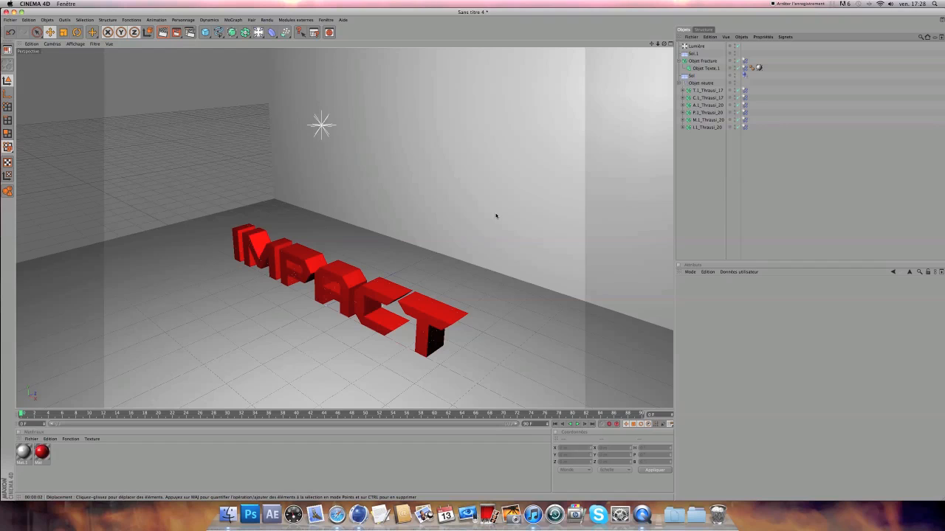
Add a camera (Caméra) framing the IMPACT text from a low angle and make it the active view
mouse_move(351, 1)
mouse_down()
mouse_move(404, 84)
mouse_move(413, 134)
mouse_move(405, 136)
mouse_move(351, 10)
mouse_up()
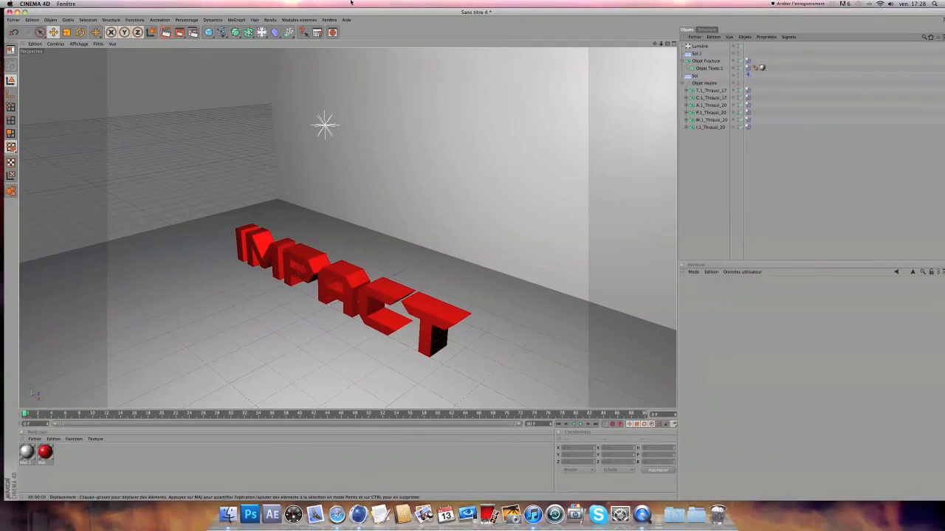
scroll(321, 143, up, 3)
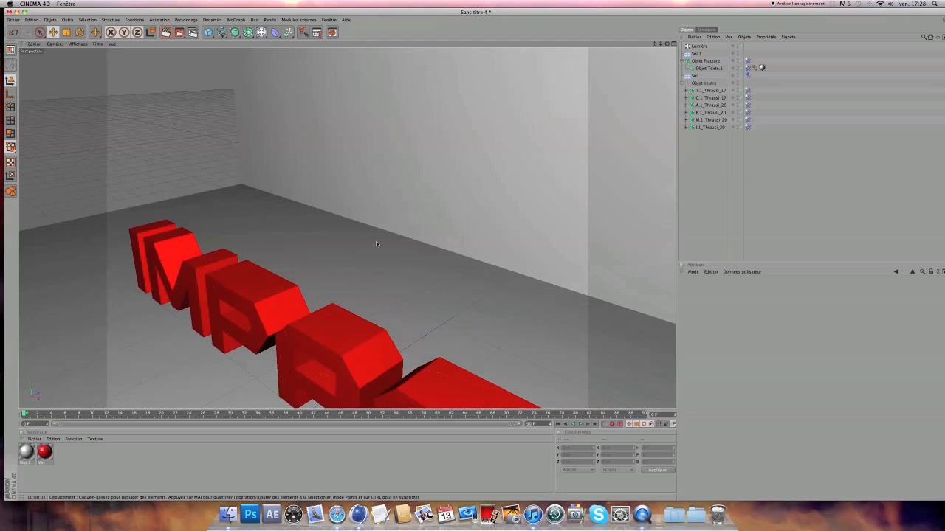
drag(653, 44, 625, 19)
scroll(523, 286, down, 2)
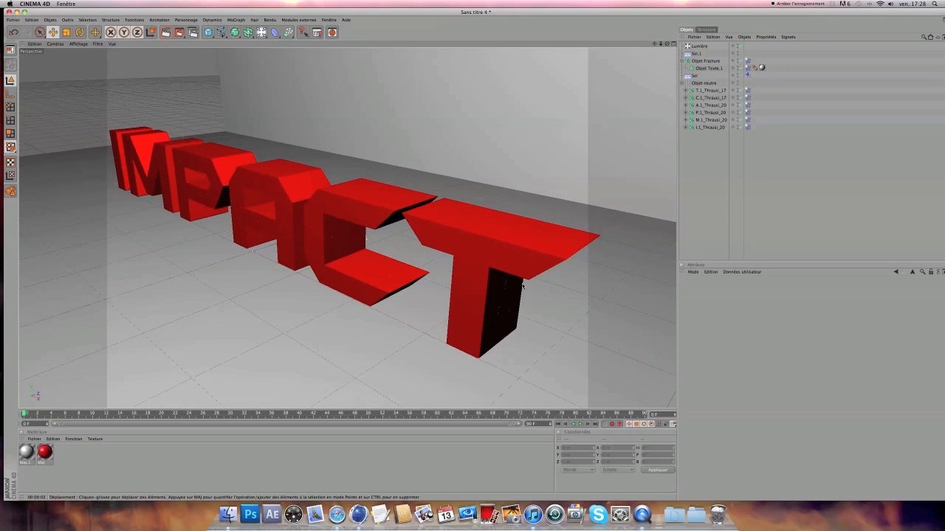
scroll(522, 285, down, 2)
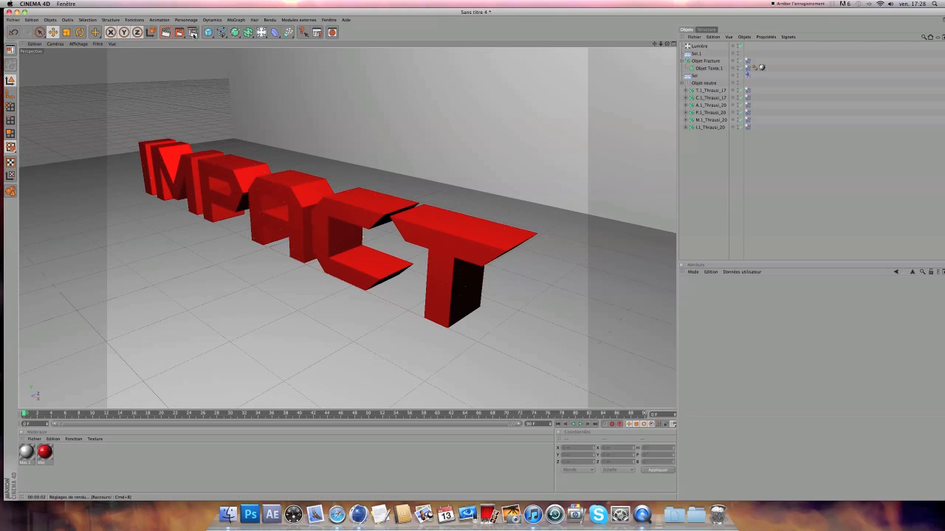
drag(261, 32, 411, 56)
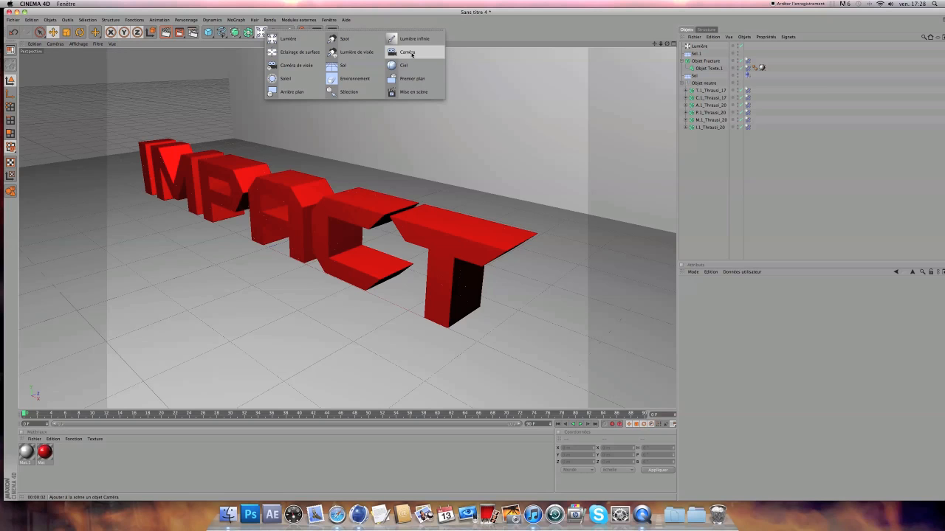
click(412, 55)
scroll(390, 190, down, 3)
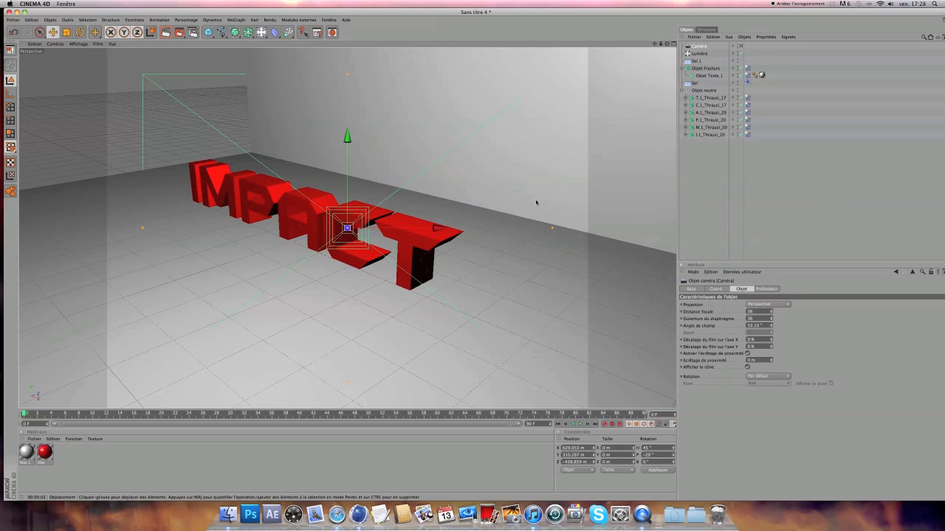
click(741, 48)
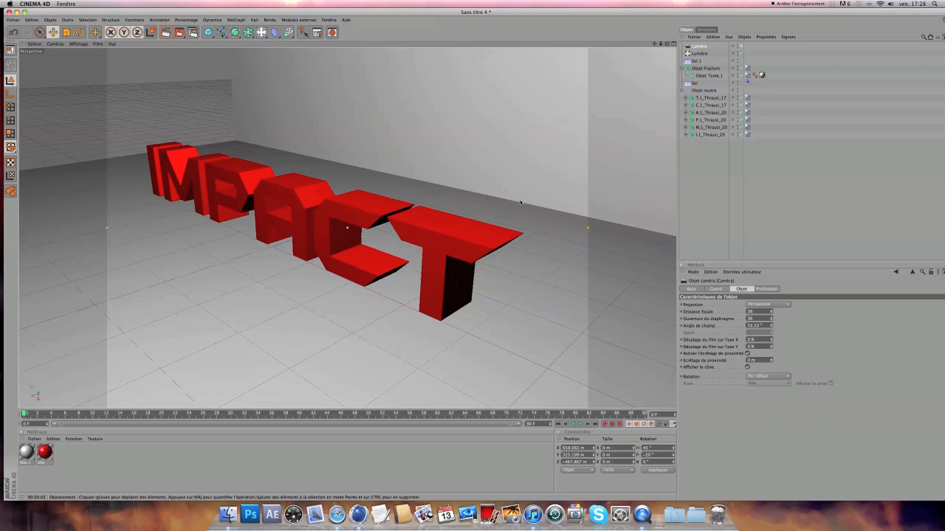
Keyframe the camera at frame 0 and, moved closer to the IMPACT text, at frame 20, and return to frame 0
scroll(520, 202, down, 2)
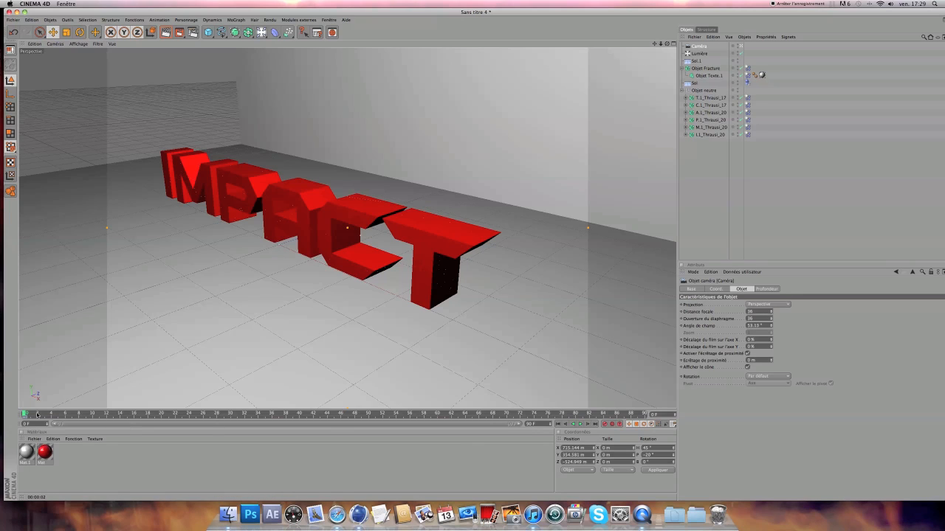
drag(24, 414, 159, 421)
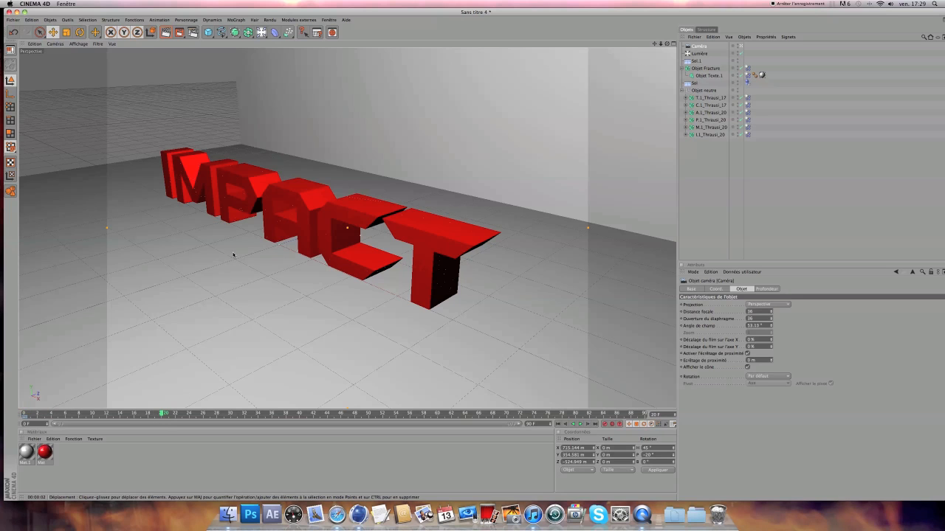
scroll(236, 246, up, 5)
scroll(236, 245, down, 1)
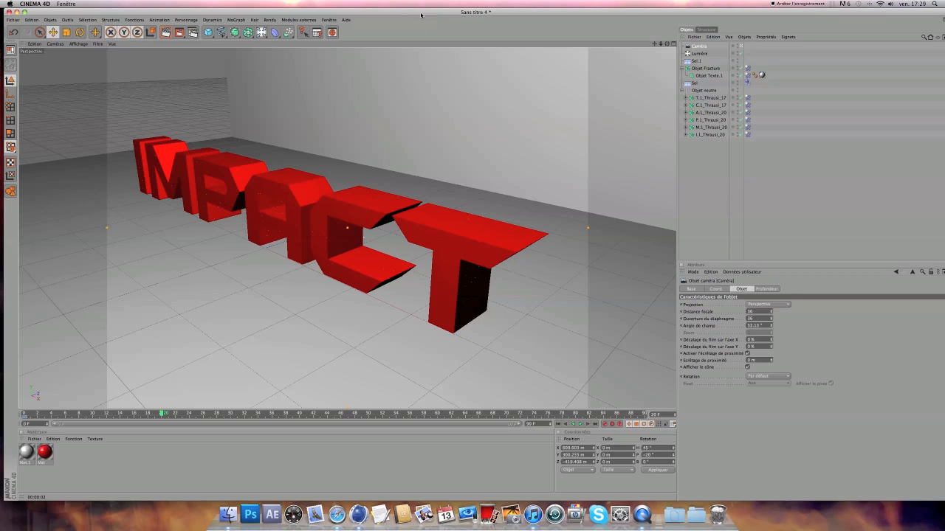
drag(420, 13, 418, 10)
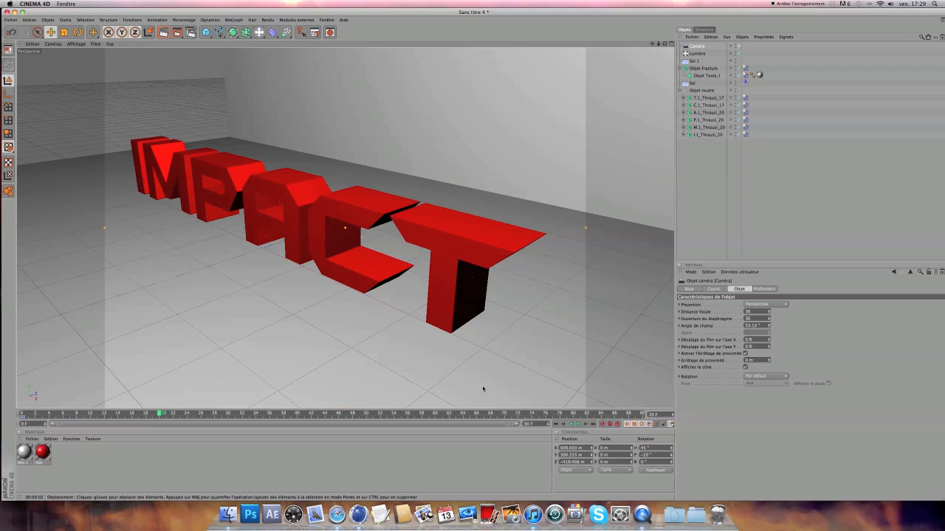
scroll(409, 293, up, 3)
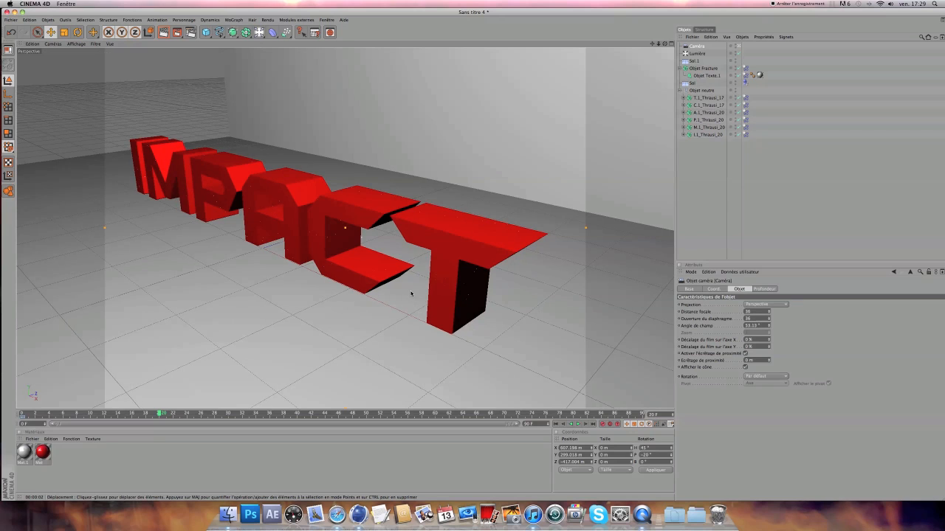
click(602, 424)
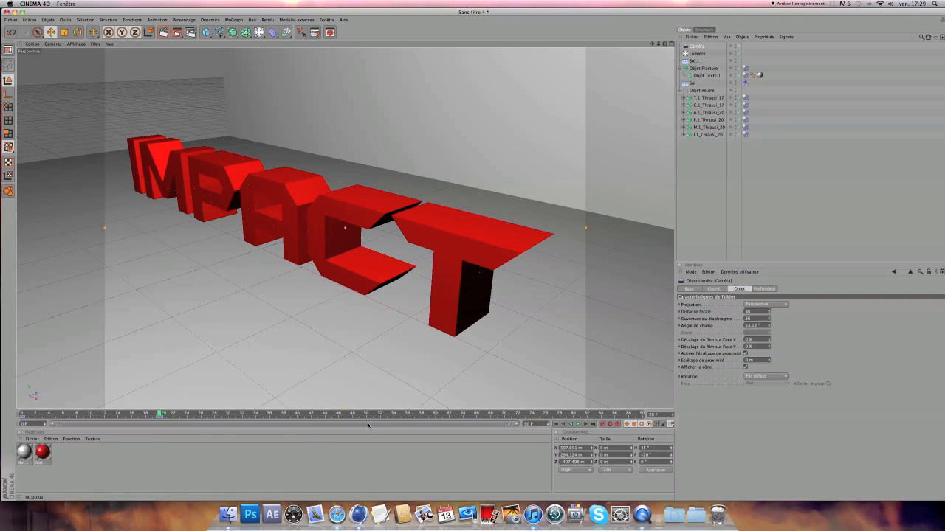
drag(159, 414, 17, 411)
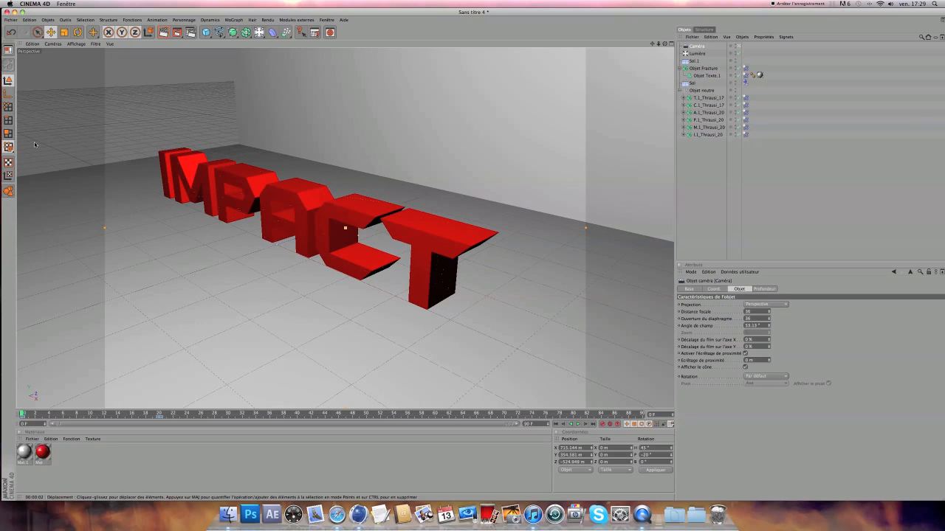
Set the render output to the Film/Video preset HDV/HDTV 720 29.97
click(190, 32)
click(268, 99)
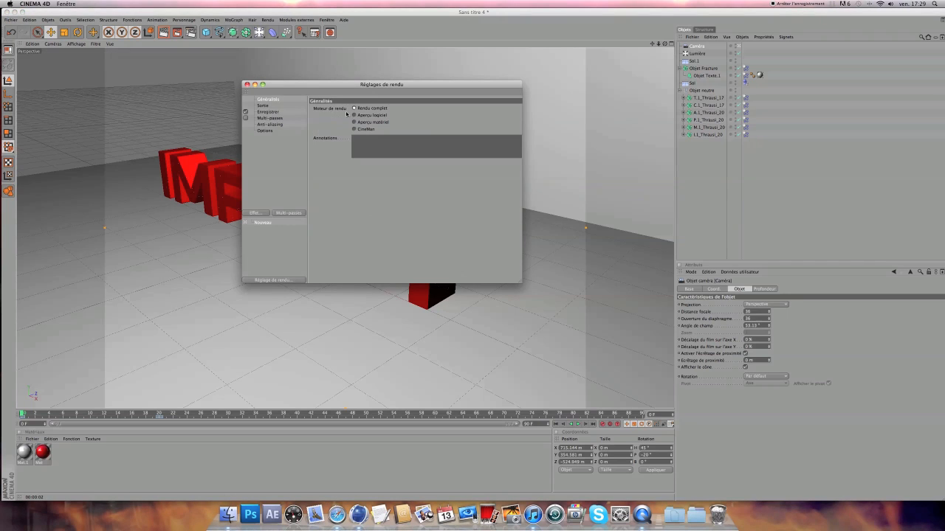
click(262, 105)
click(317, 108)
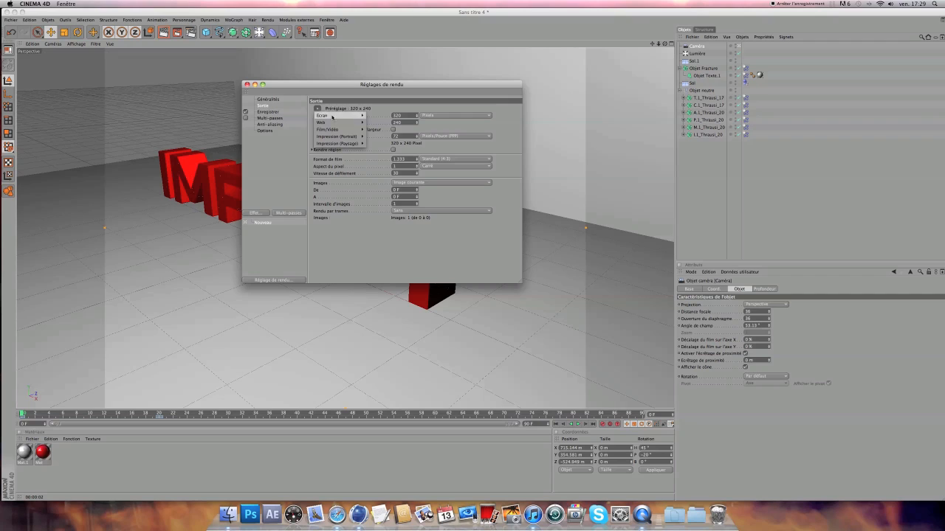
mouse_move(352, 132)
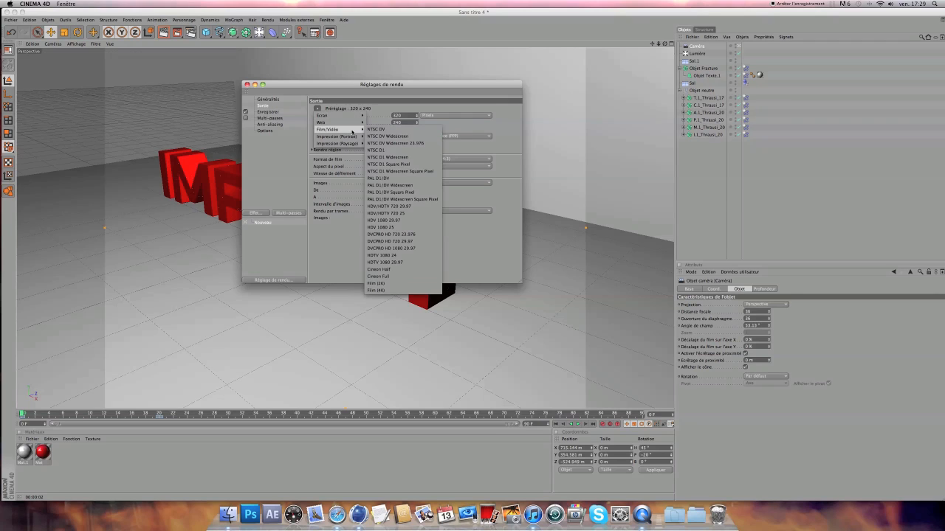
click(422, 207)
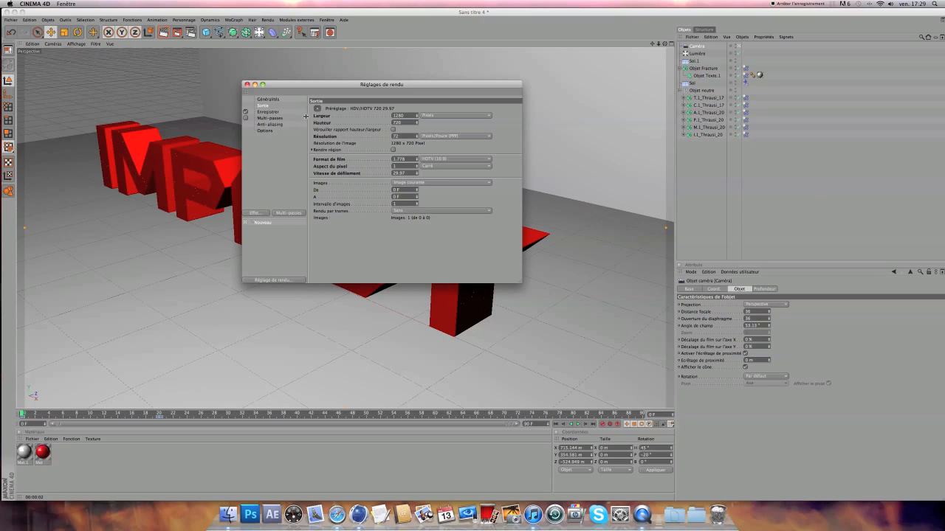
click(273, 112)
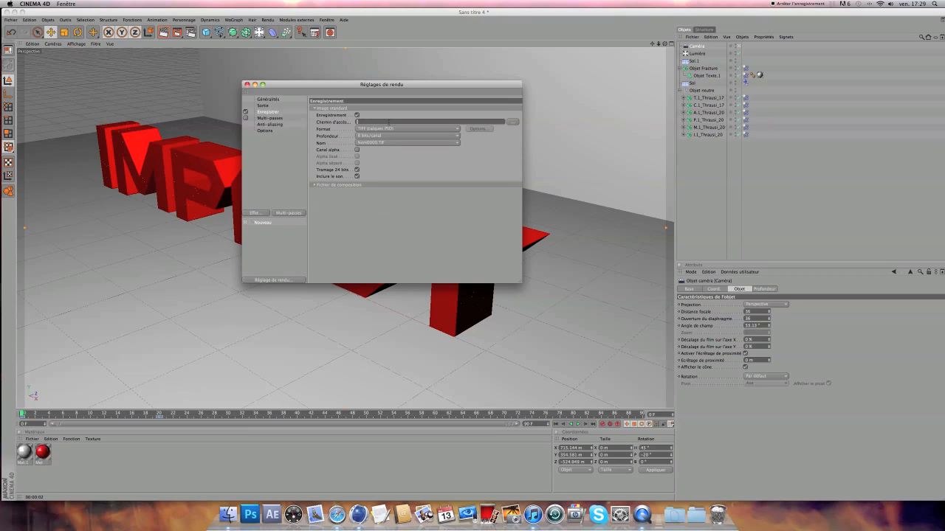
click(391, 130)
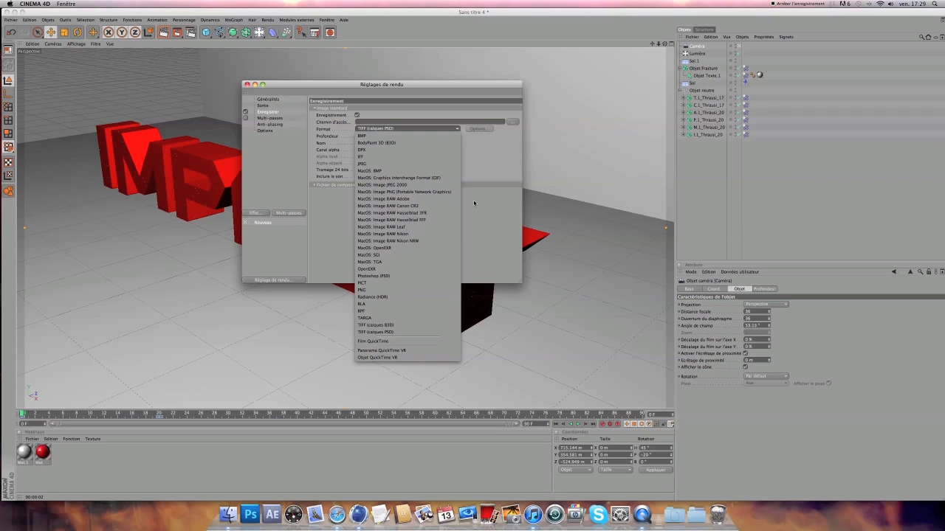
click(336, 243)
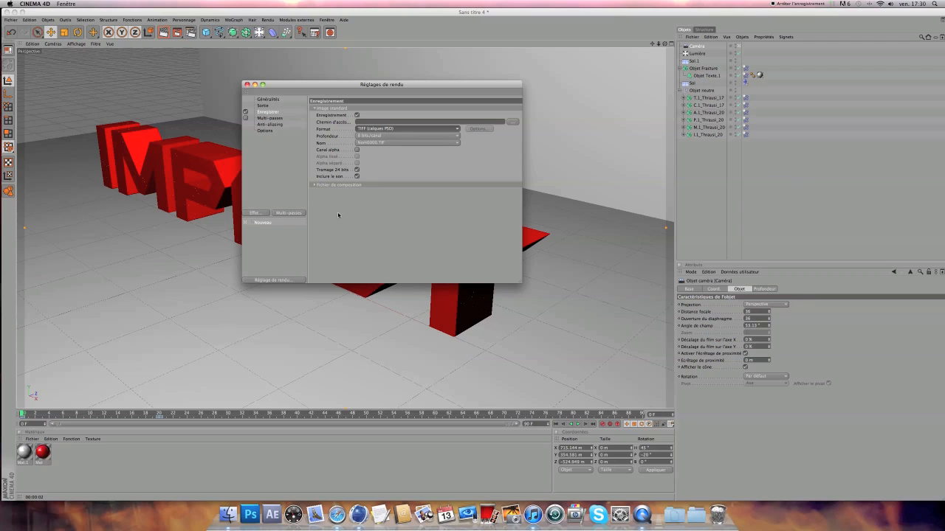
Set the render's frame range manually (Manuellement) from frame 0 to frame 20
click(262, 106)
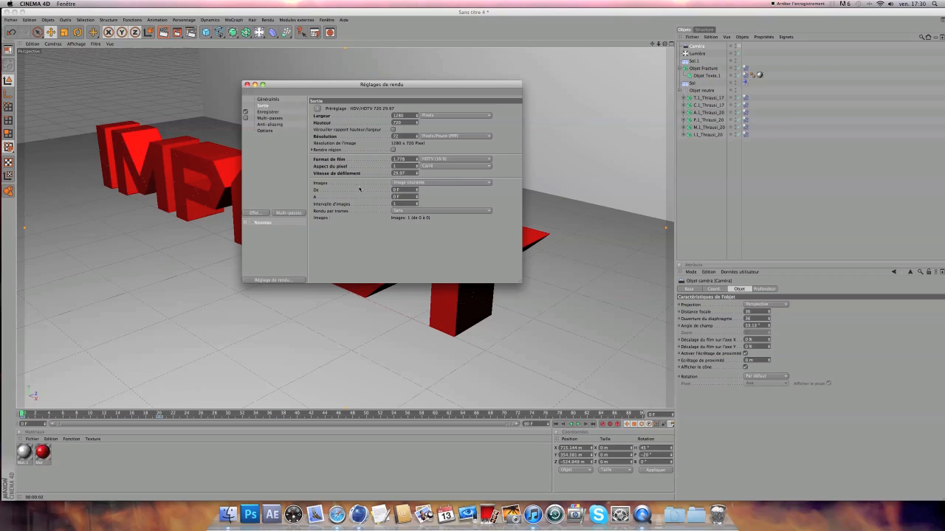
click(414, 182)
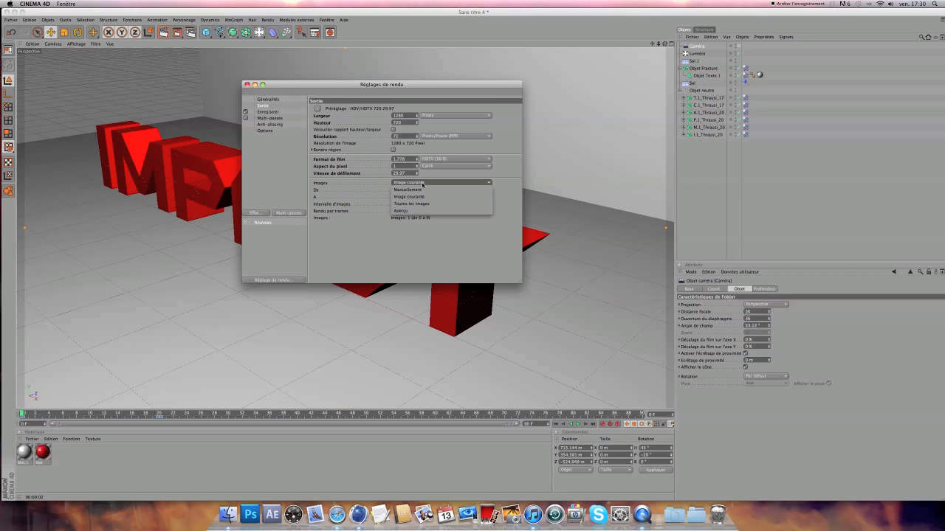
click(420, 190)
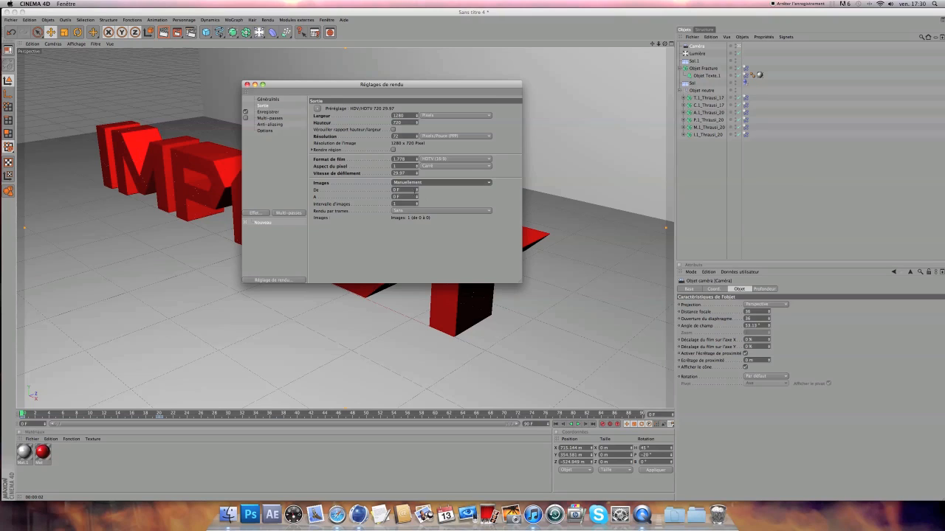
drag(417, 191, 417, 185)
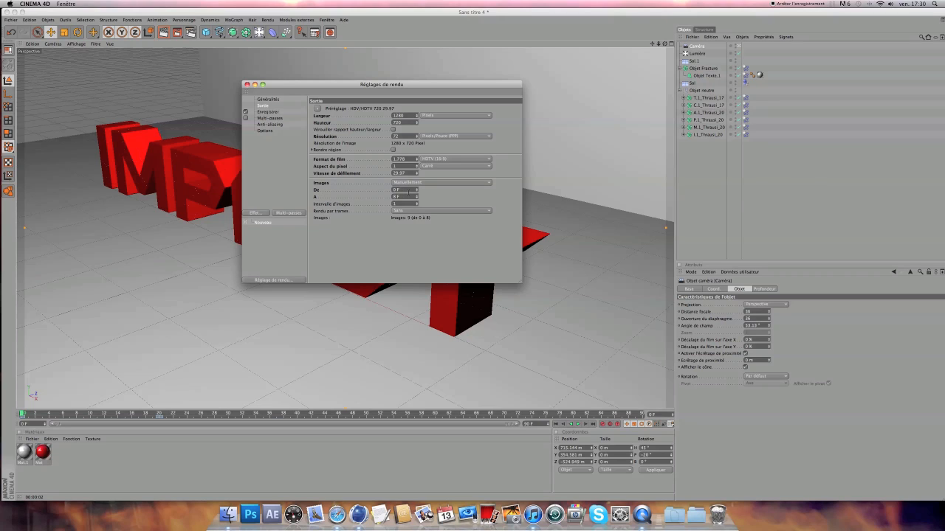
drag(416, 197, 416, 192)
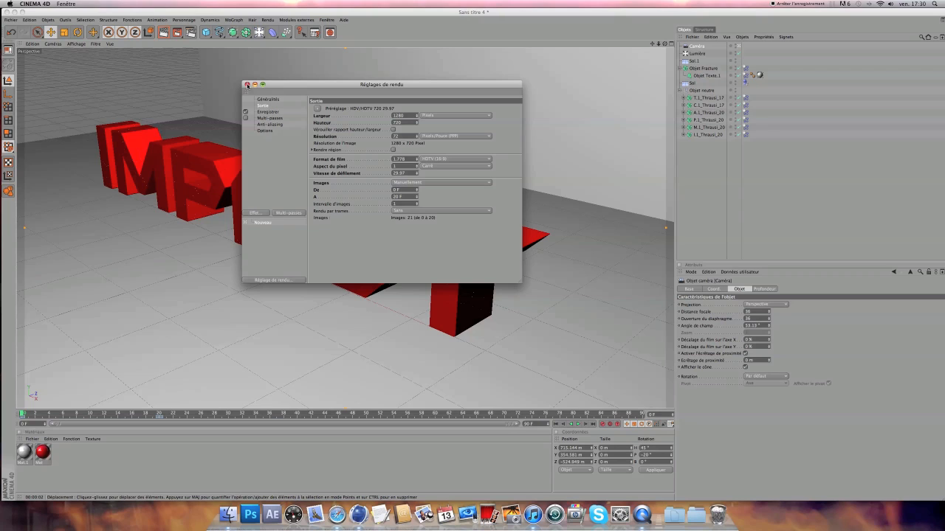
Set the render's anti-aliasing to Au mieux with a maximum level of 2x2, and close the render settings
click(264, 130)
click(268, 124)
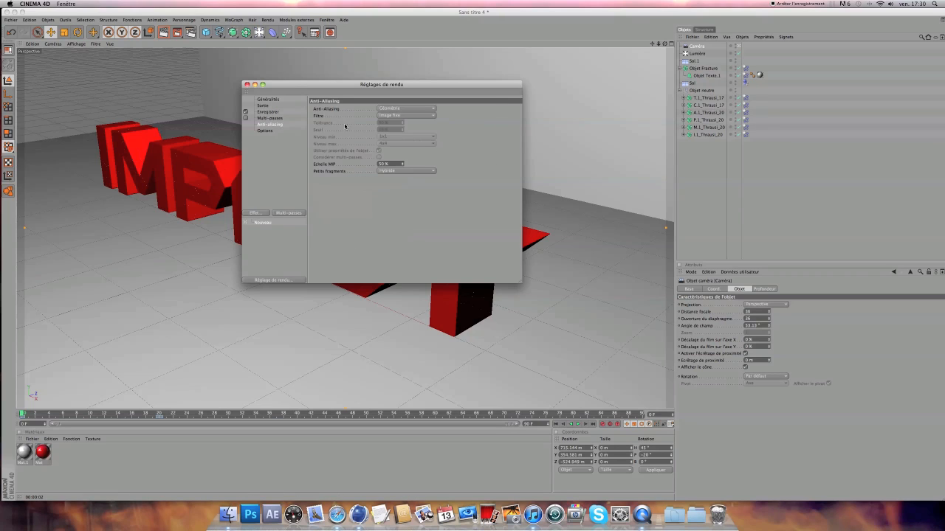
click(421, 108)
click(414, 127)
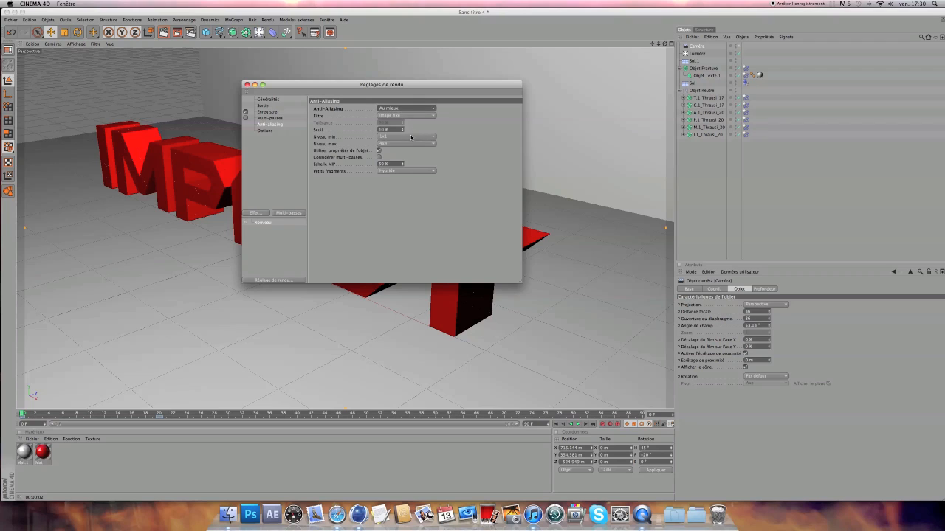
click(410, 143)
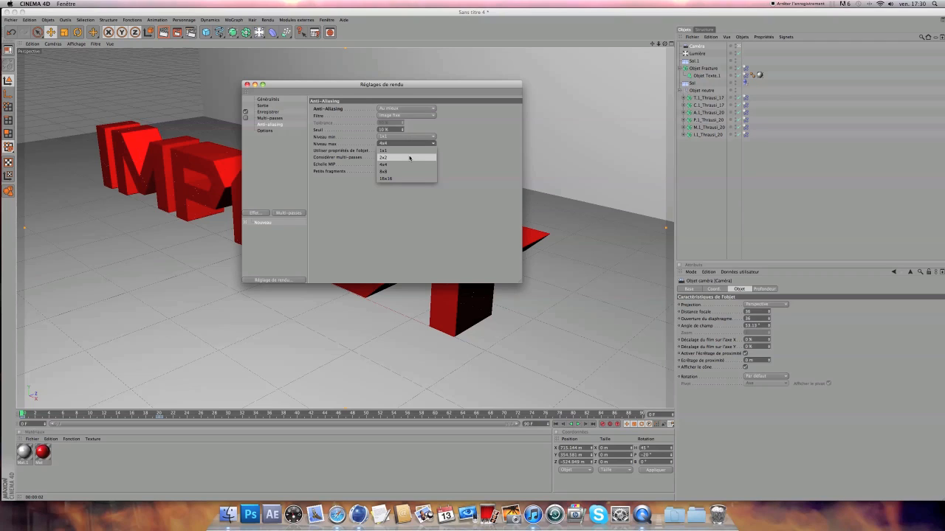
click(410, 157)
click(248, 84)
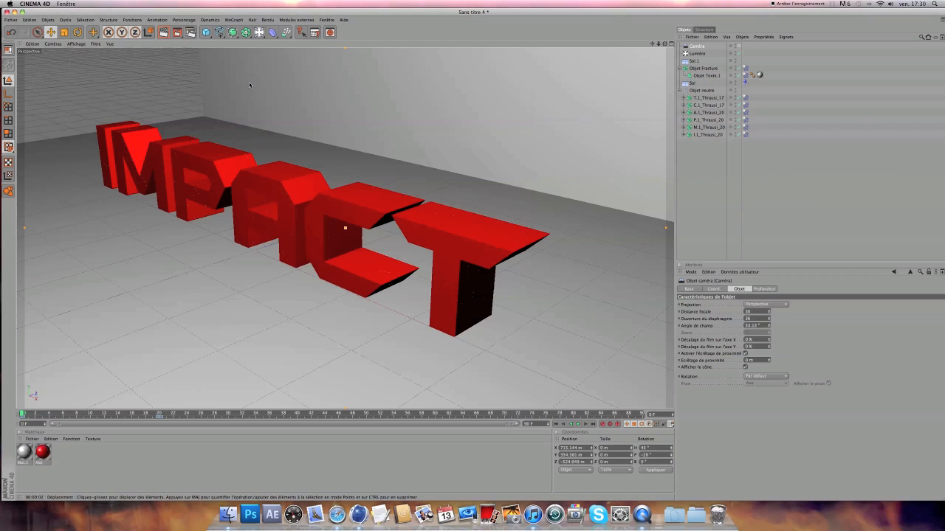
Render the animation in the Picture Viewer without saving, check the first frames, and stop the render by closing the viewer
click(176, 32)
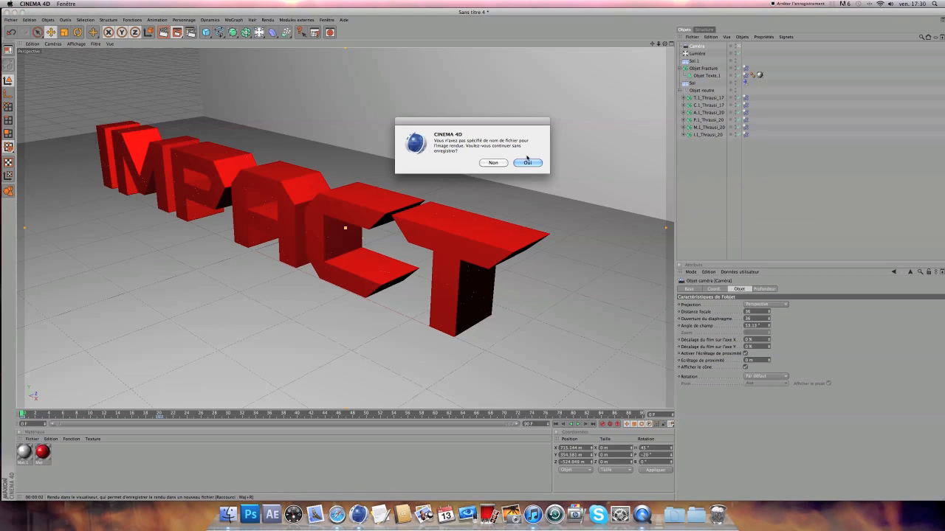
click(527, 161)
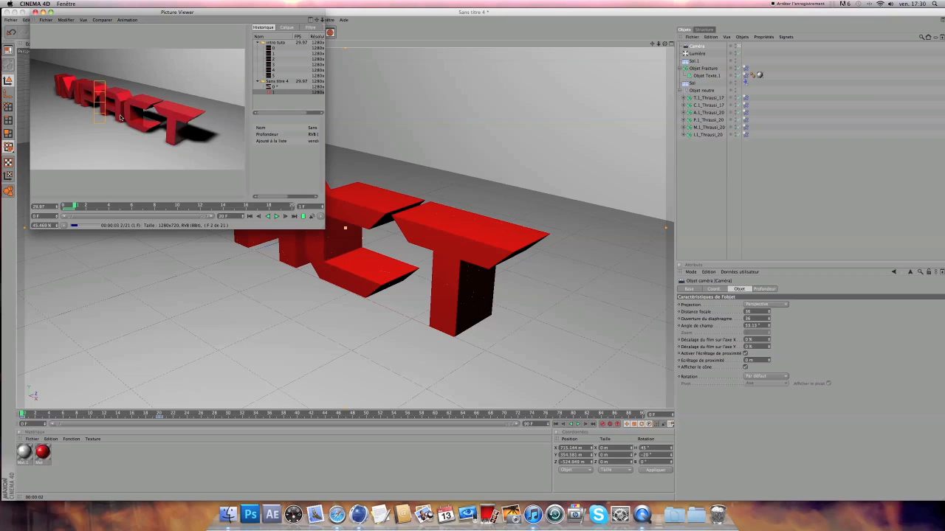
drag(65, 13, 347, 90)
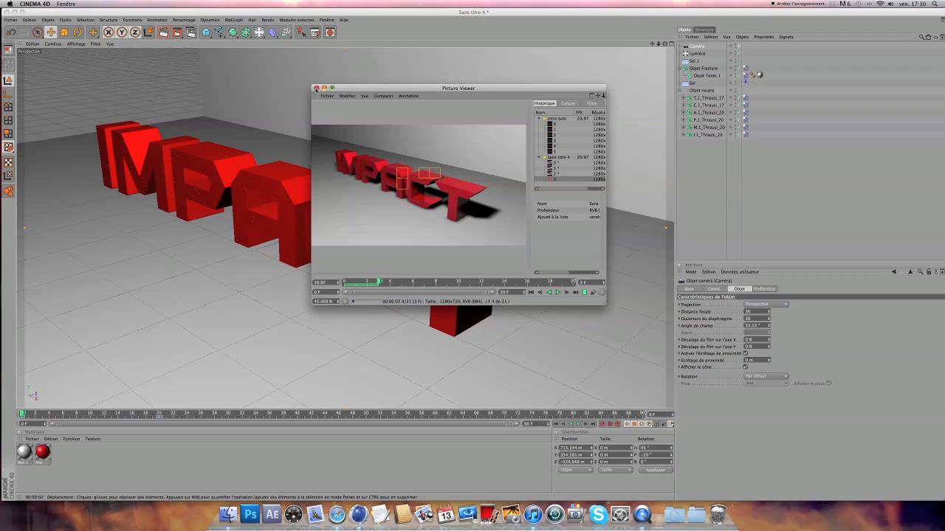
click(315, 87)
click(487, 163)
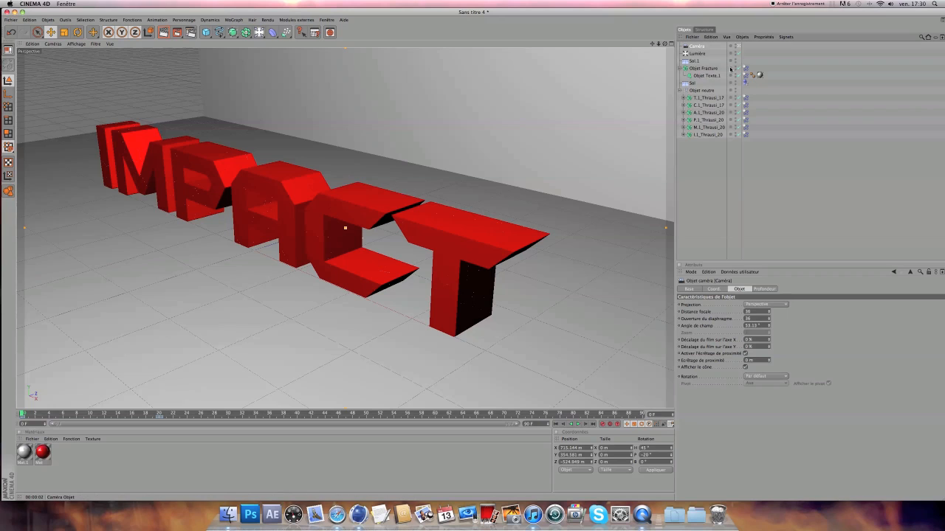
Delete the current camera, frame IMPACT from the opposite side with the letter I nearest, and add a new camera there
key(Delete)
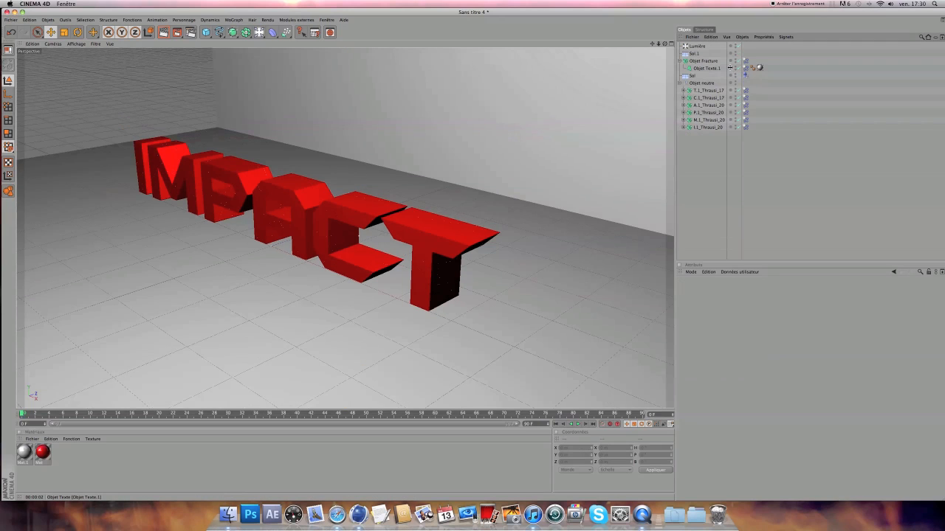
drag(664, 43, 609, 76)
drag(652, 44, 474, 258)
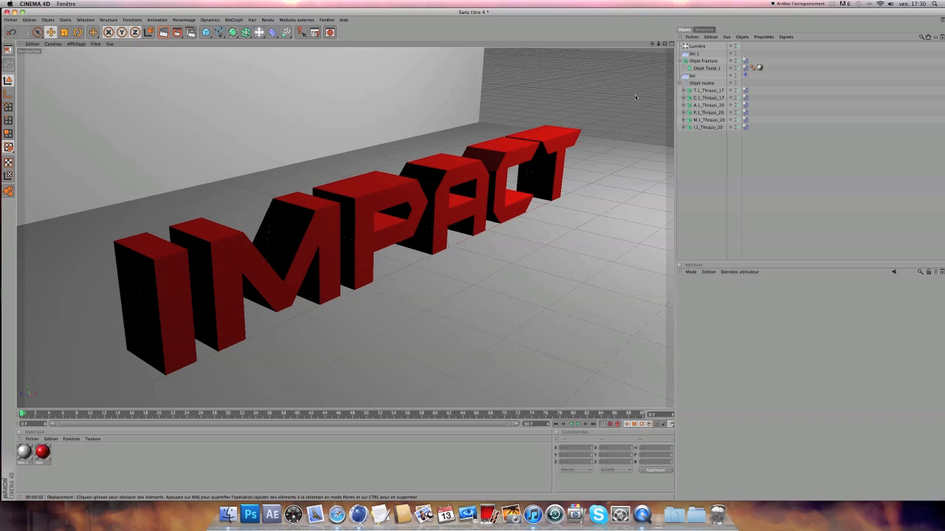
click(259, 32)
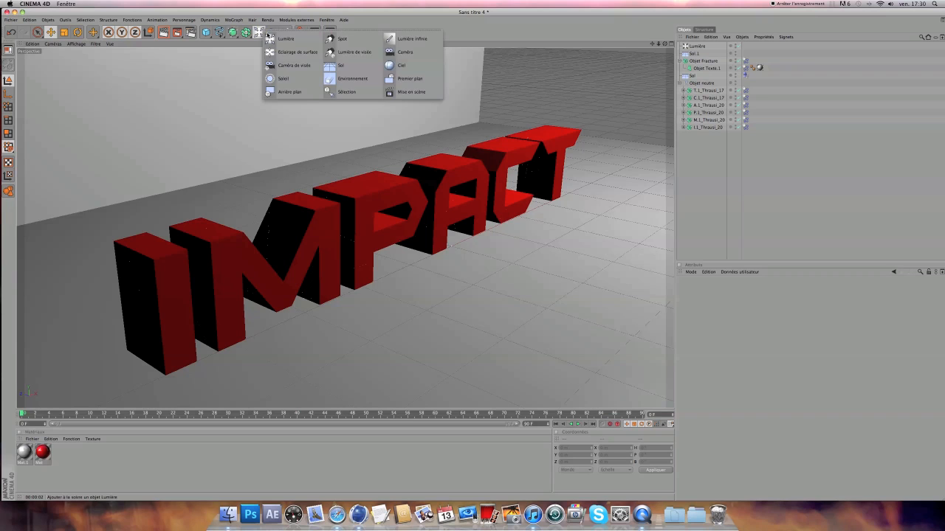
click(417, 53)
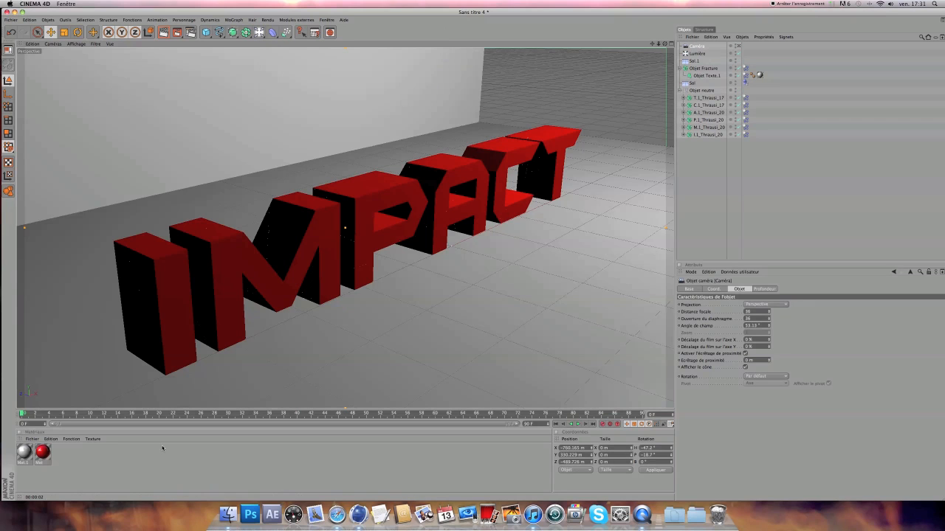
Keyframe the new camera at frame 20 and, orbited slightly around IMPACT, at frame 40, and advance to frame 56
drag(22, 414, 160, 420)
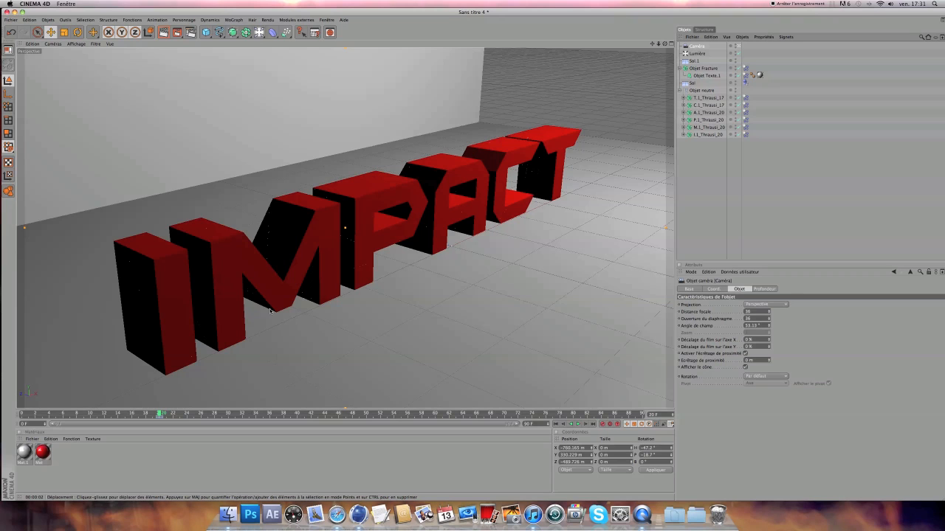
drag(159, 413, 299, 413)
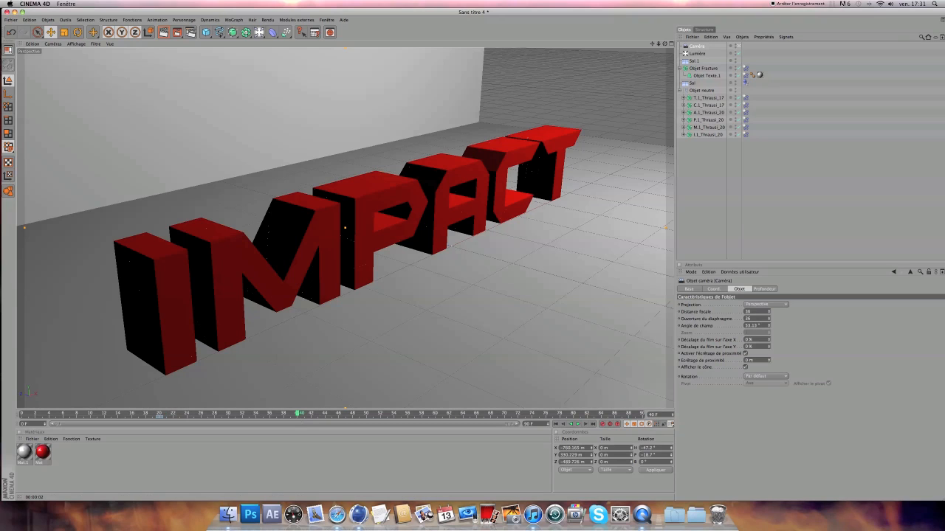
drag(665, 44, 654, 251)
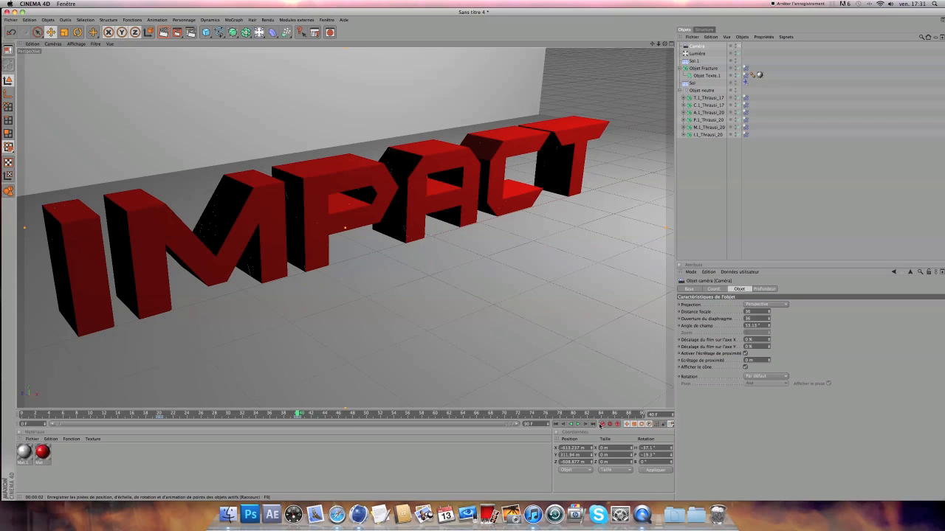
drag(296, 415, 407, 414)
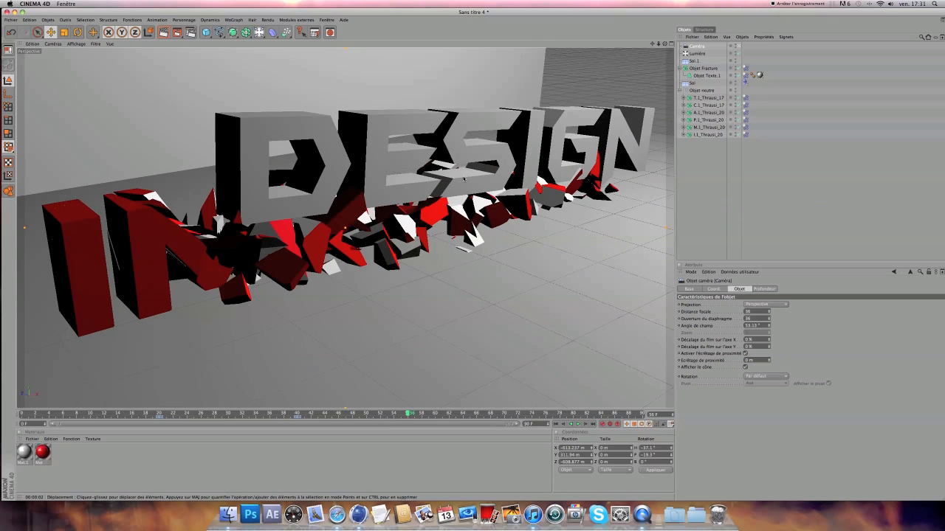
Raise the DESIGN text at frame 0 to a height of about 4149 m, and check the collision at frame 40
scroll(464, 178, down, 10)
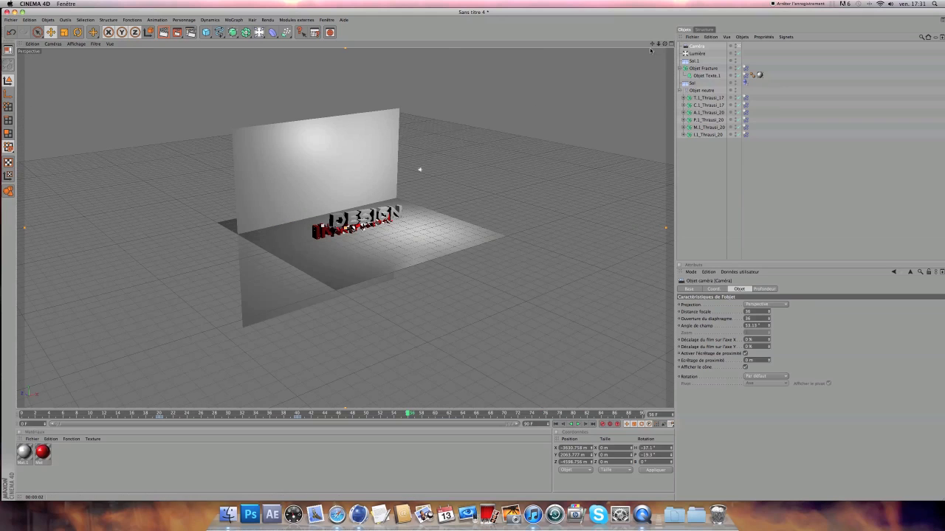
scroll(473, 162, down, 3)
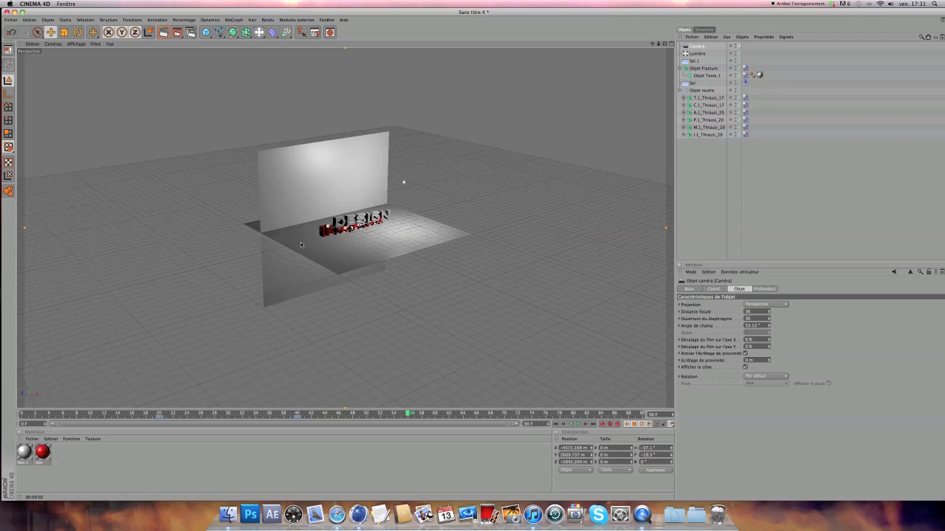
click(707, 75)
scroll(488, 168, down, 3)
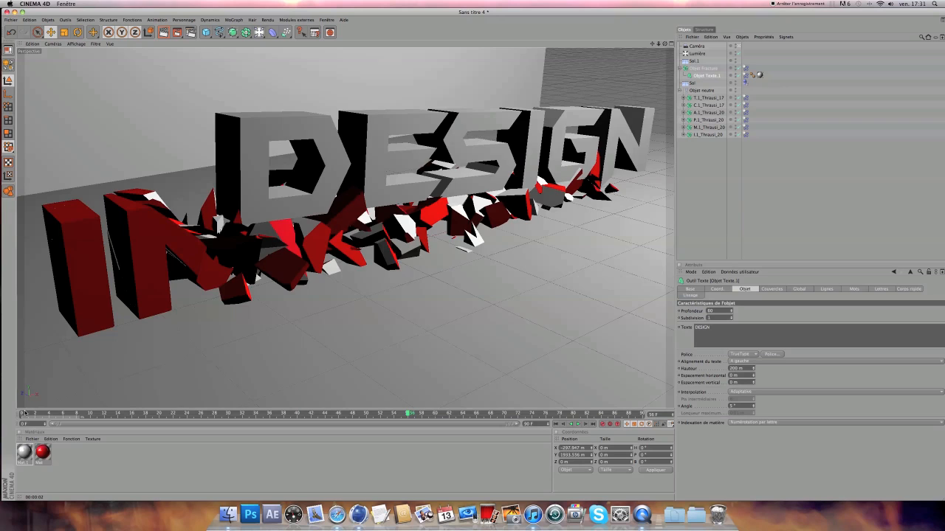
click(24, 413)
scroll(401, 184, down, 10)
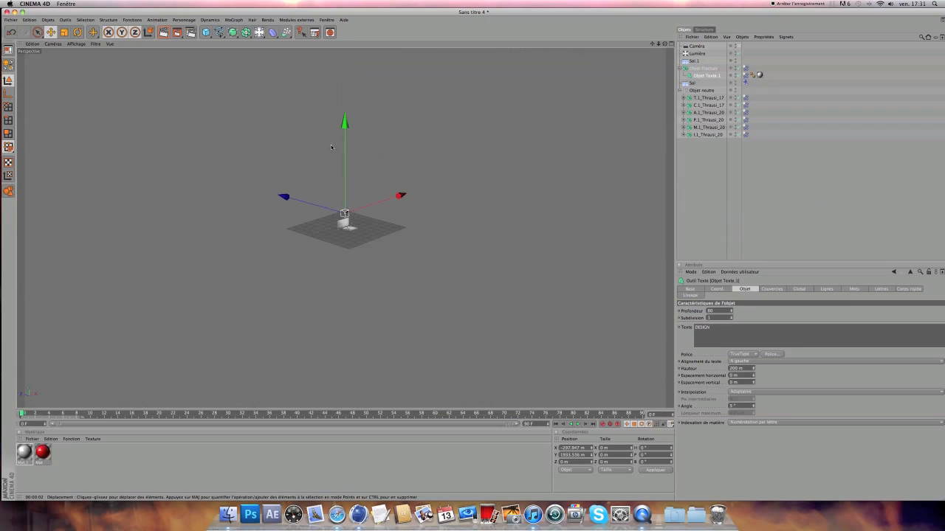
drag(345, 210, 345, 190)
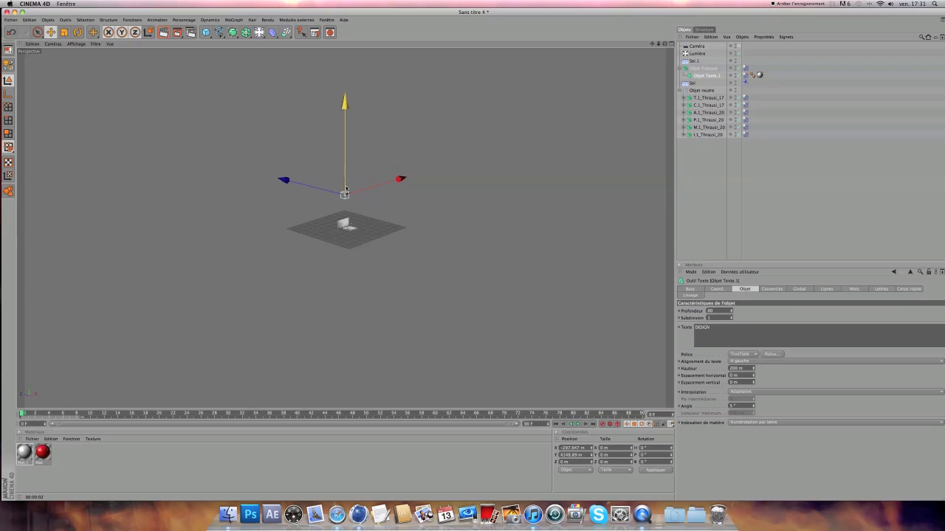
scroll(344, 190, up, 10)
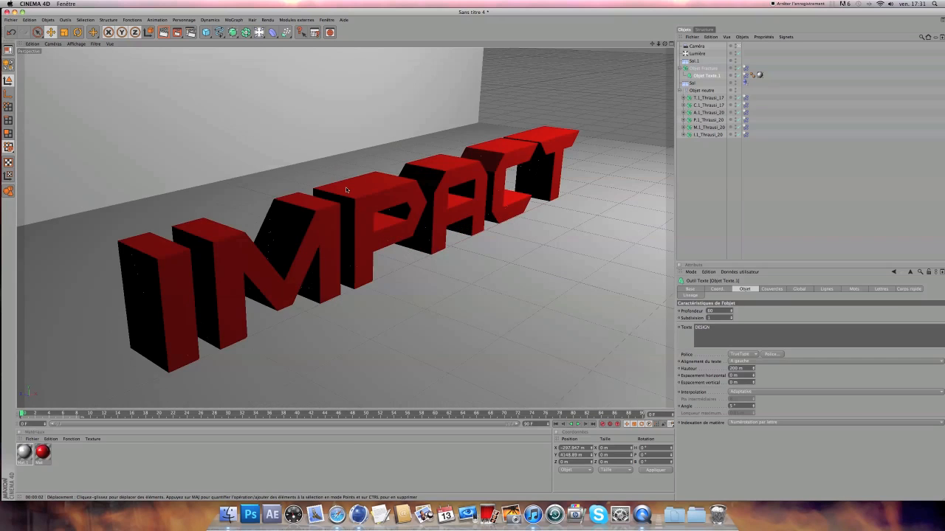
drag(21, 414, 295, 417)
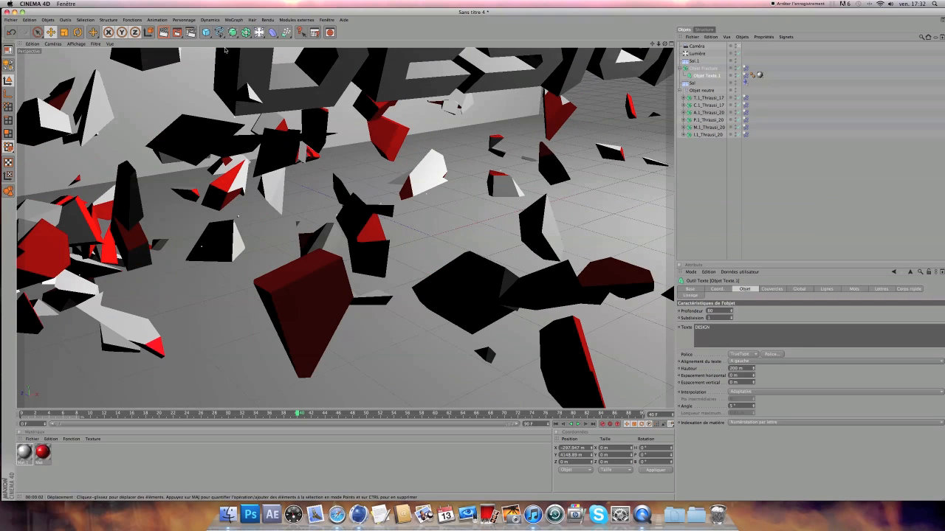
Set the first frame of the render's manual output range to 20, and close the render settings
click(191, 32)
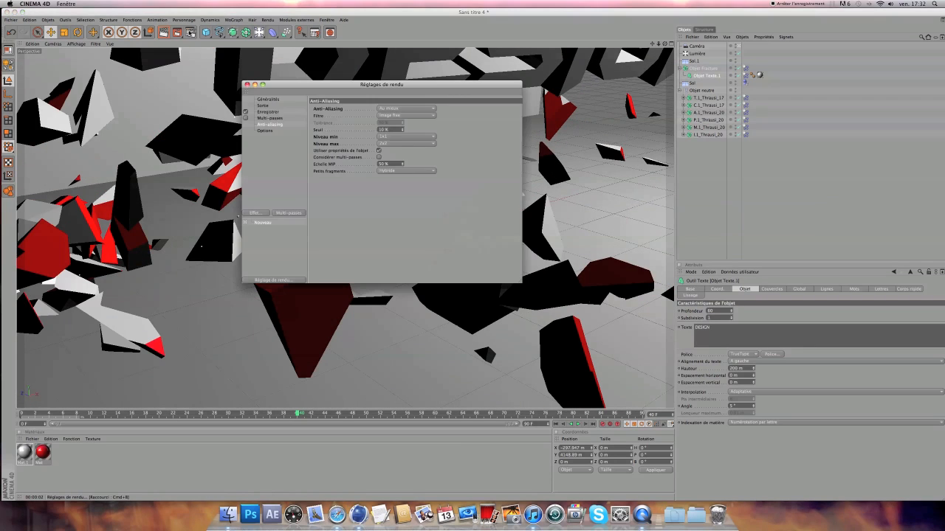
click(263, 106)
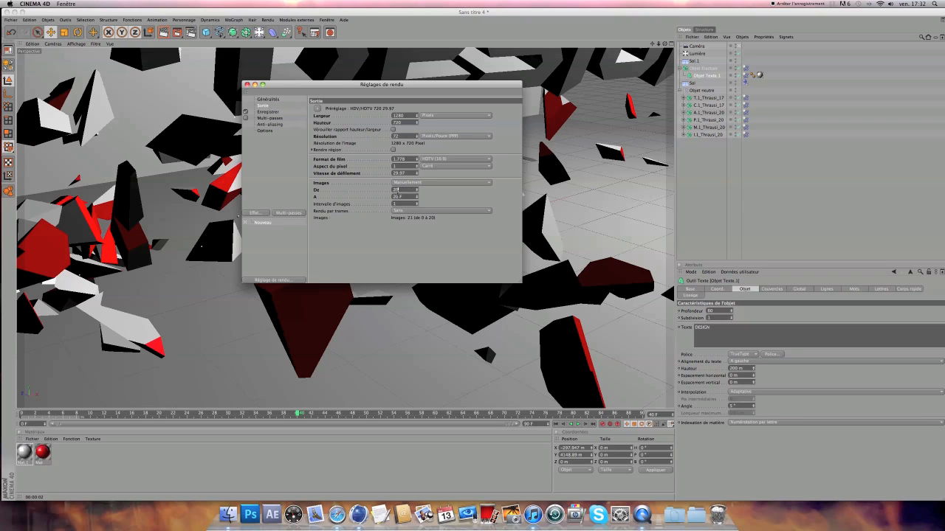
key(Tab)
click(247, 84)
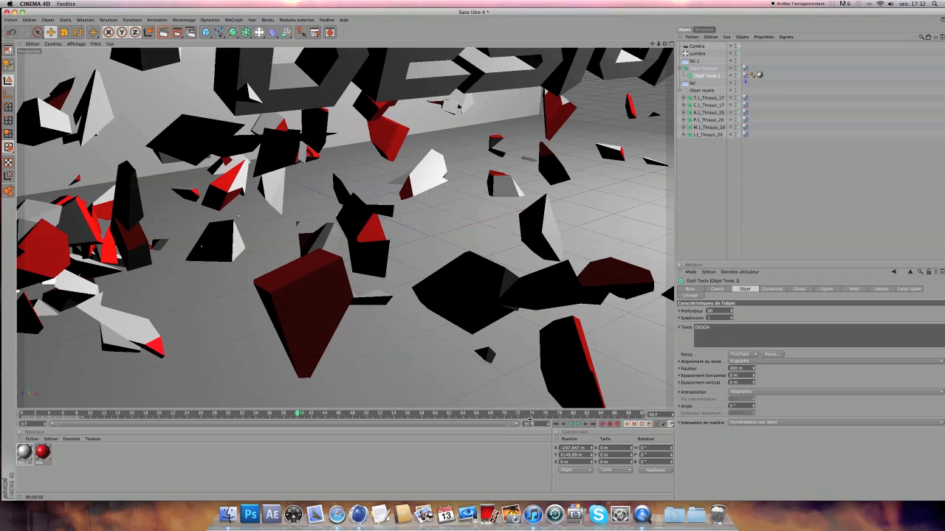
Minimise the scene window, open the intro tuto folder on the desktop, and play part 1.mov
drag(47, 12, 177, 110)
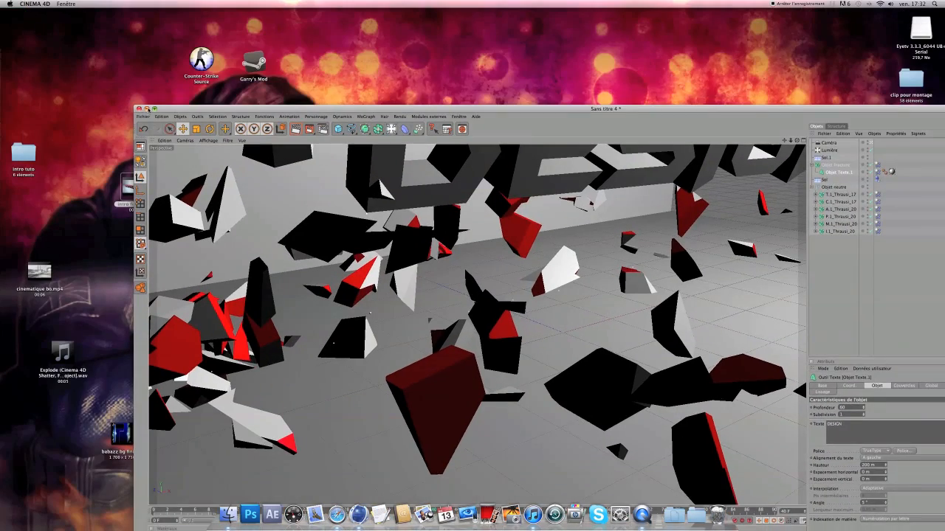
click(146, 108)
double_click(22, 153)
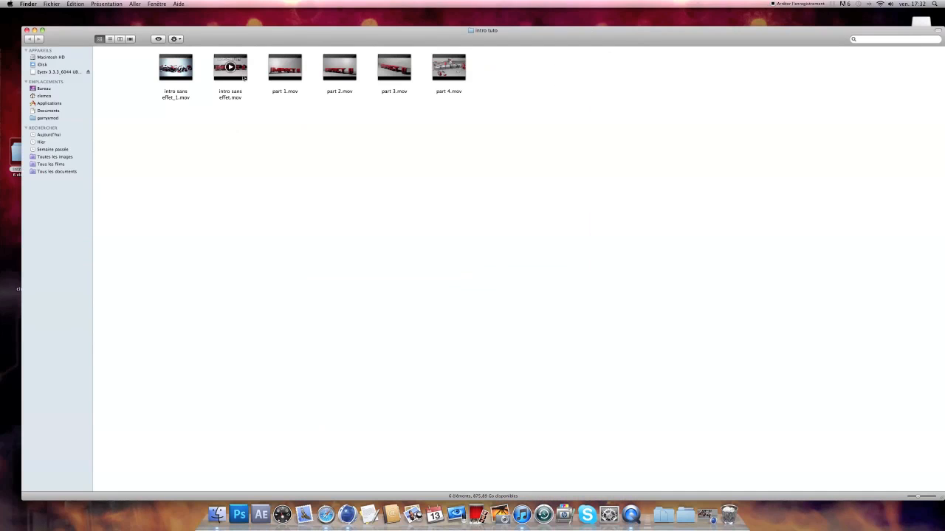
double_click(299, 72)
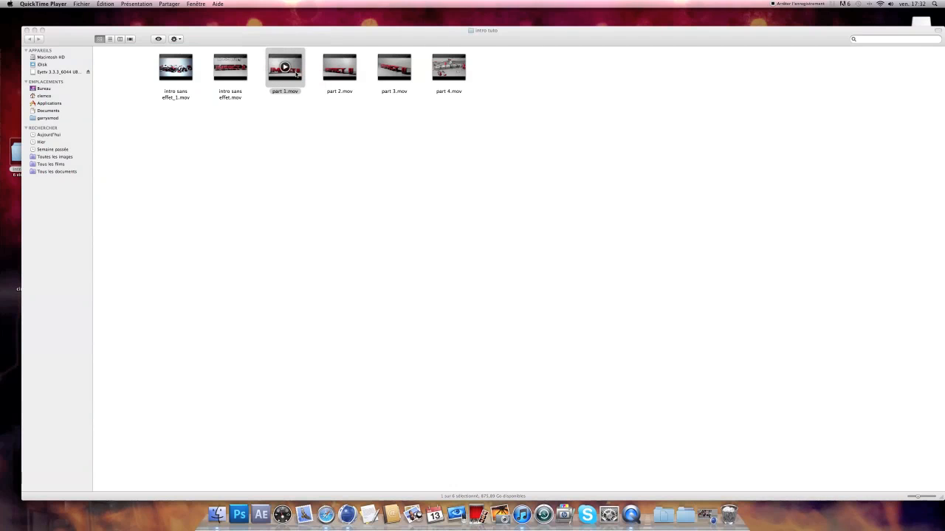
click(275, 290)
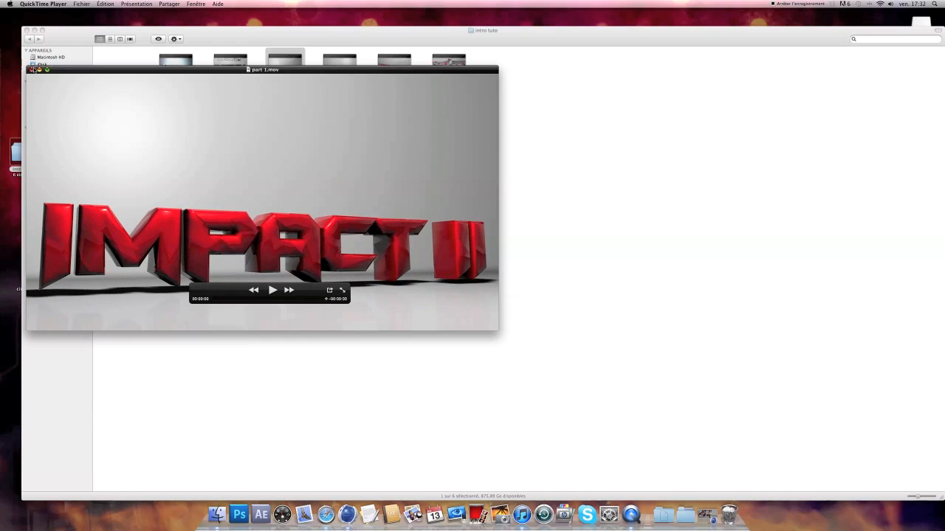
click(31, 70)
Play part 2.mov and part 3.mov, closing each video after viewing it
double_click(339, 63)
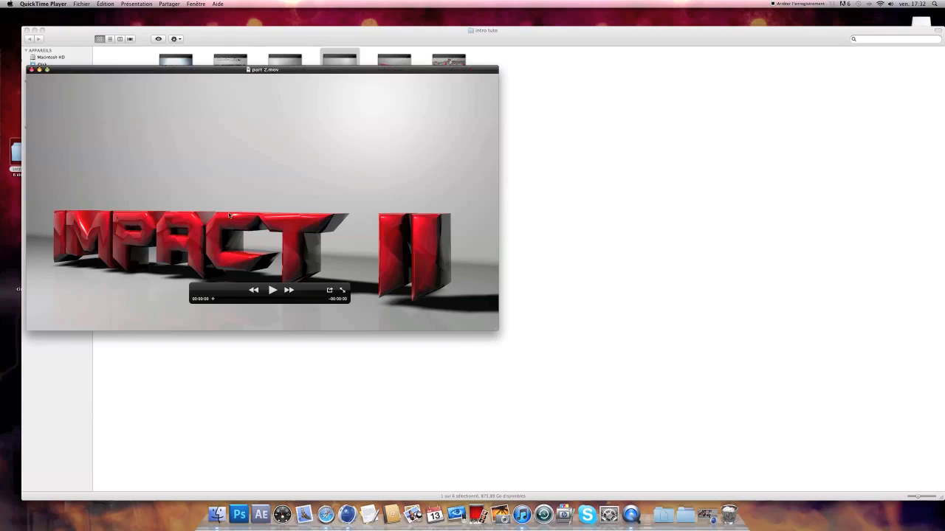
click(272, 290)
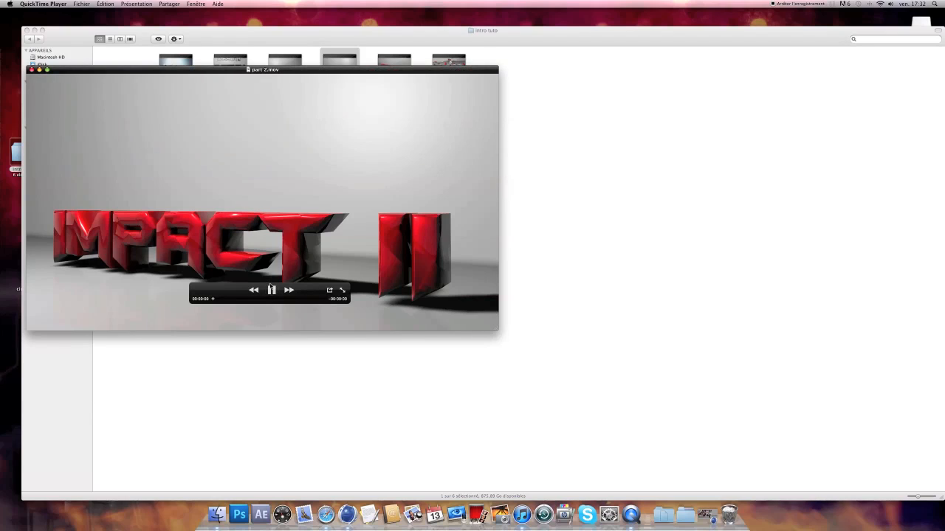
click(31, 69)
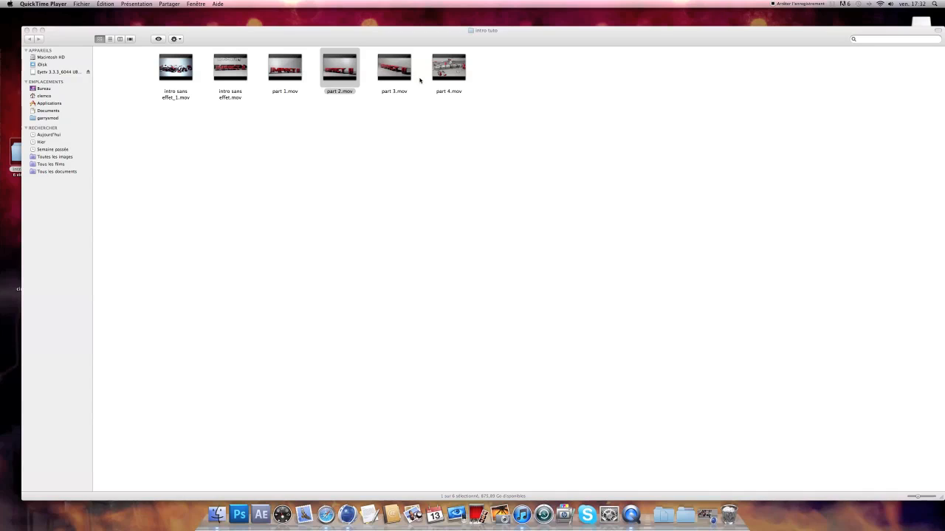
double_click(397, 70)
click(271, 290)
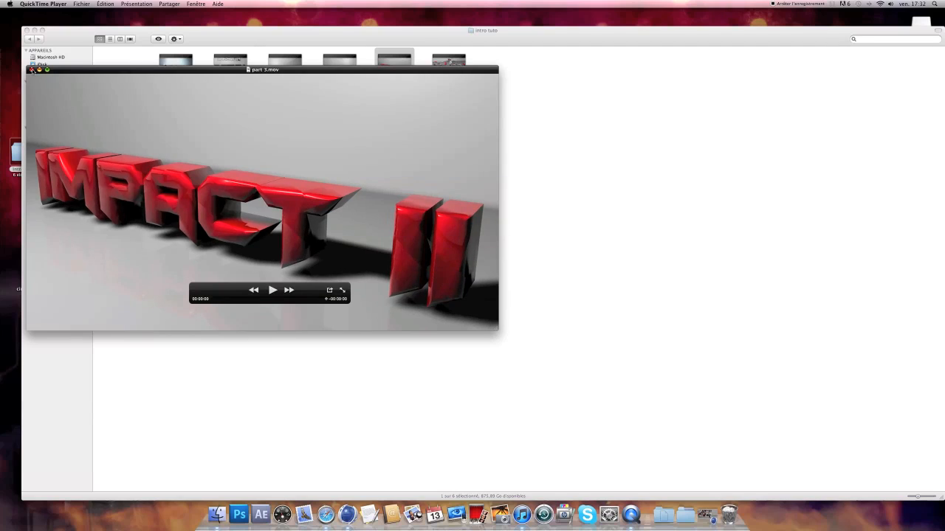
click(32, 70)
Play part 4.mov to examine its camera movement over the fallen DESIGN text, and close it
double_click(458, 76)
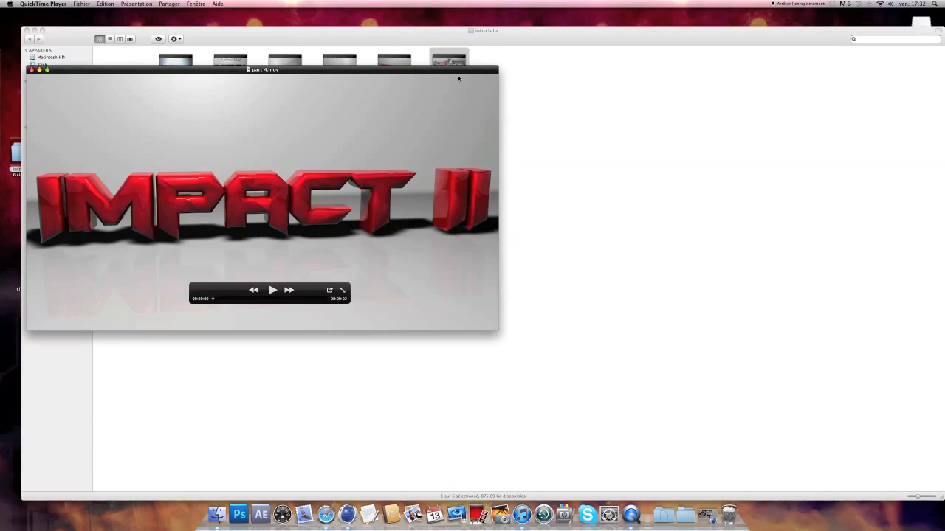
click(274, 290)
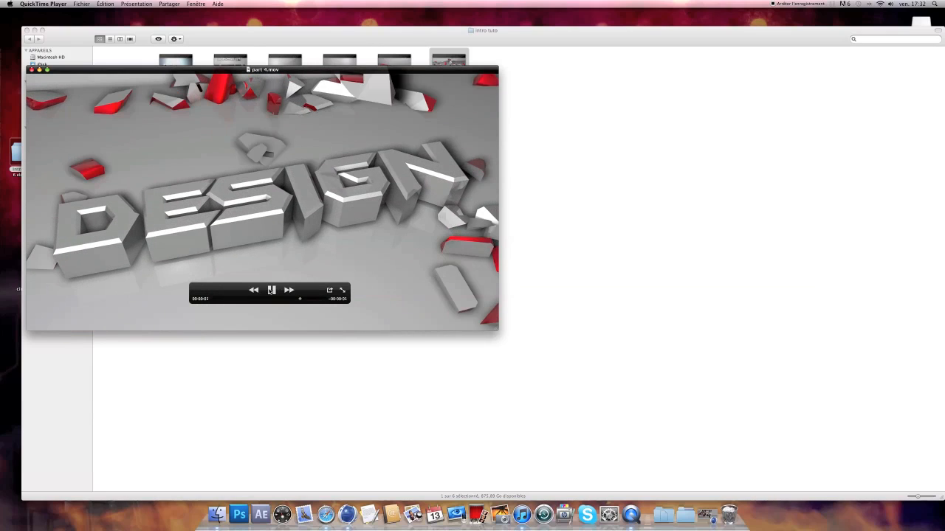
click(31, 70)
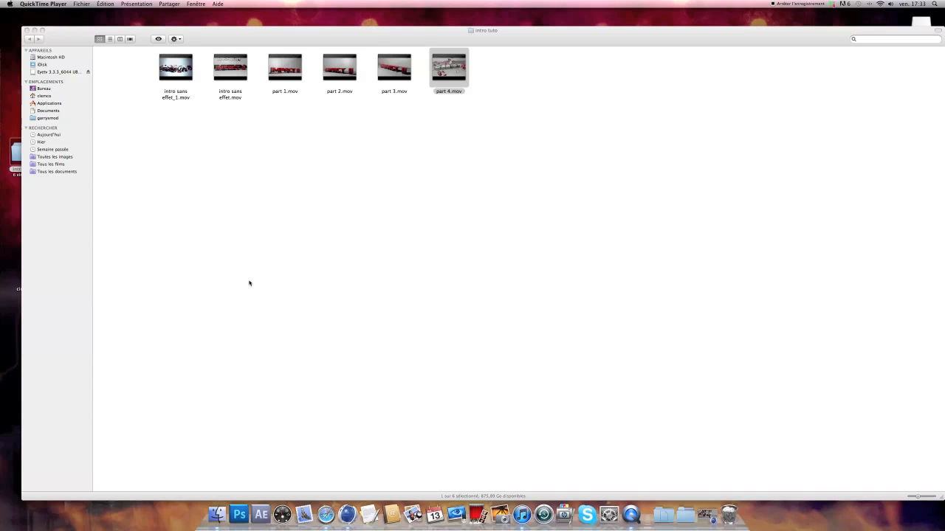
Switch back to the minimised CINEMA 4D scene, restore its window position, and delete the current camera
click(706, 505)
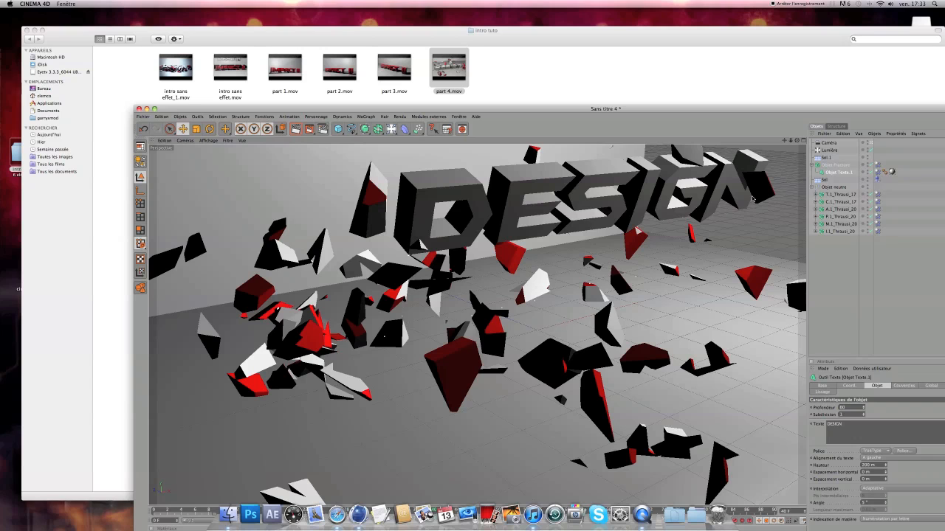
scroll(484, 399, down, 10)
scroll(484, 399, up, 7)
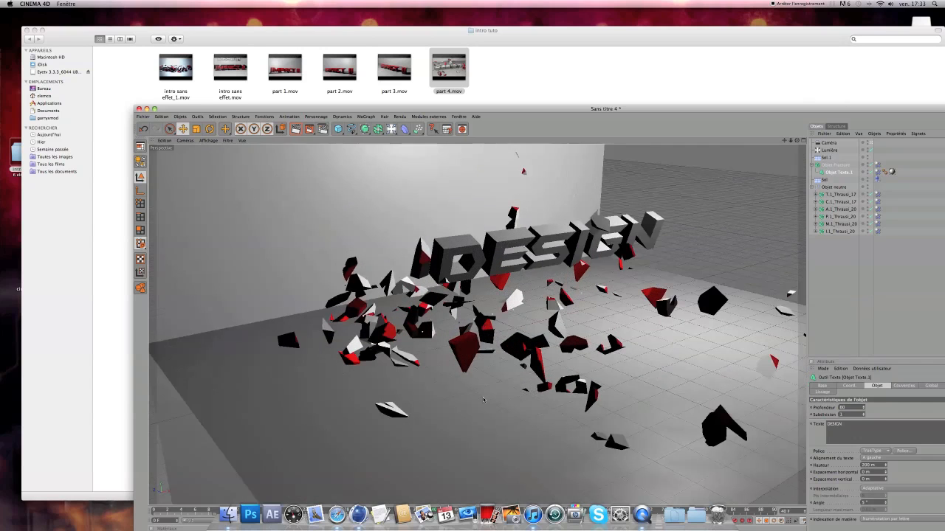
drag(576, 111, 444, 3)
drag(87, 416, 318, 417)
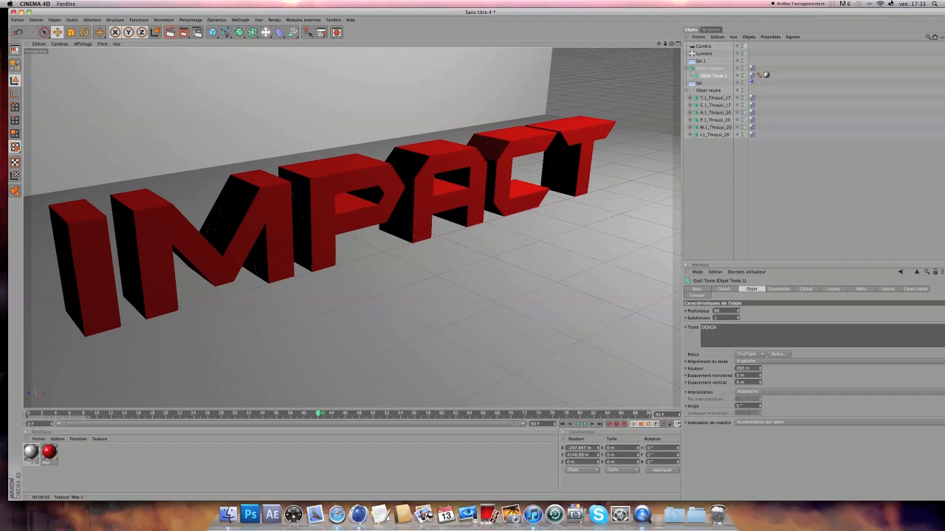
click(705, 46)
key(Delete)
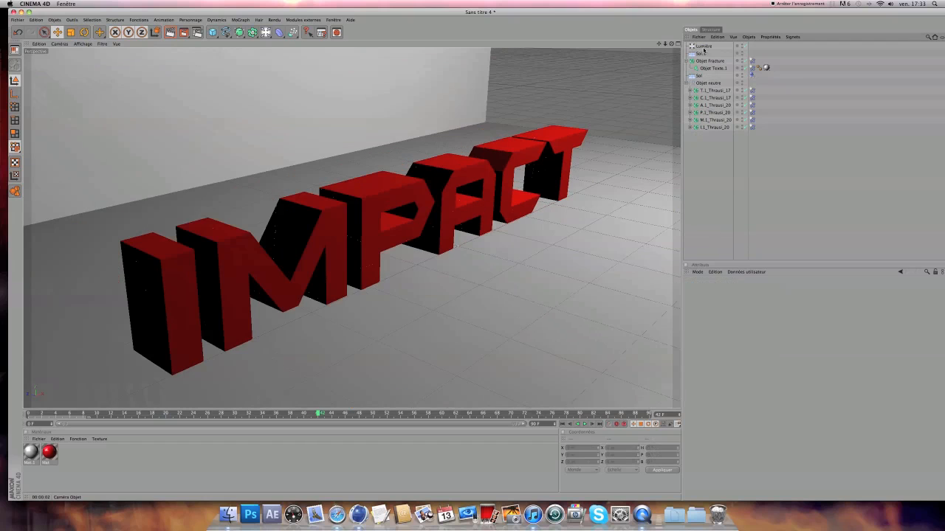
Frame the DESIGN text from the front at frame 86, and extend the visible timeline to 150 frames
drag(672, 44, 579, 70)
drag(318, 414, 622, 414)
drag(659, 45, 557, 87)
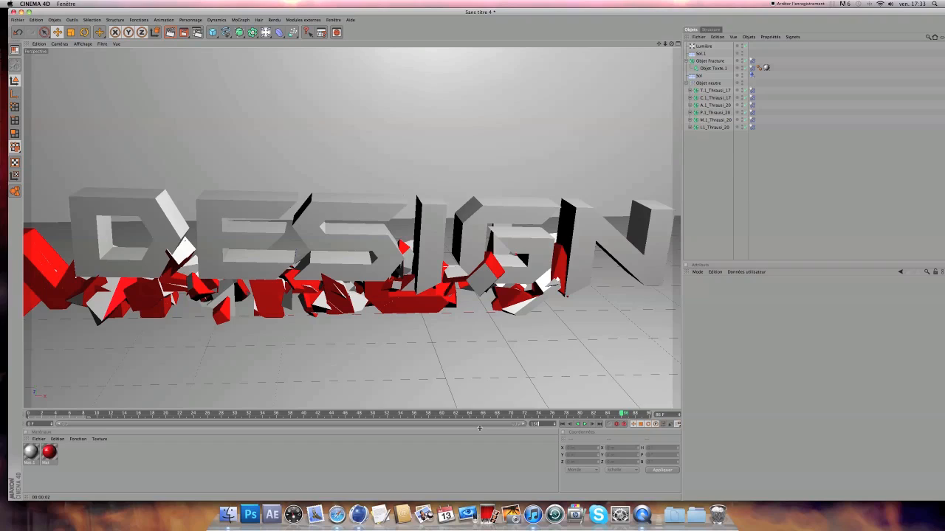
click(511, 440)
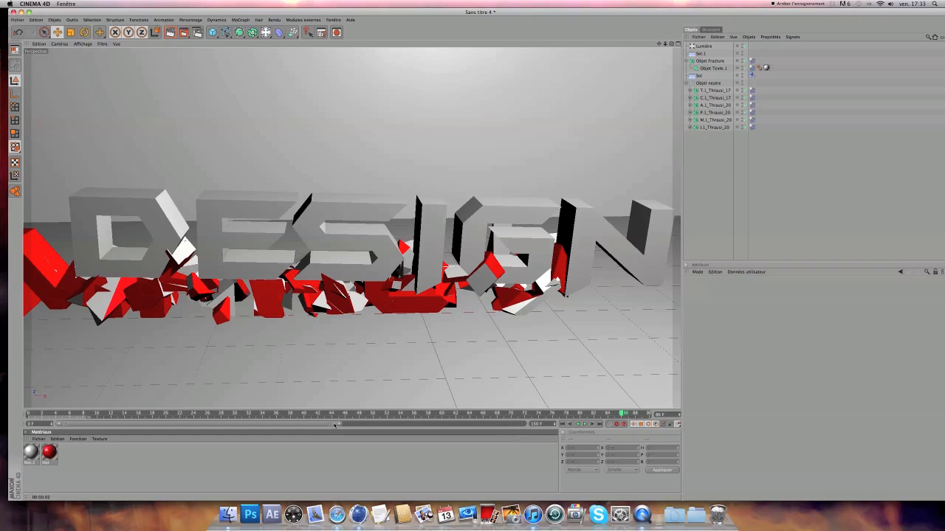
drag(339, 426, 527, 426)
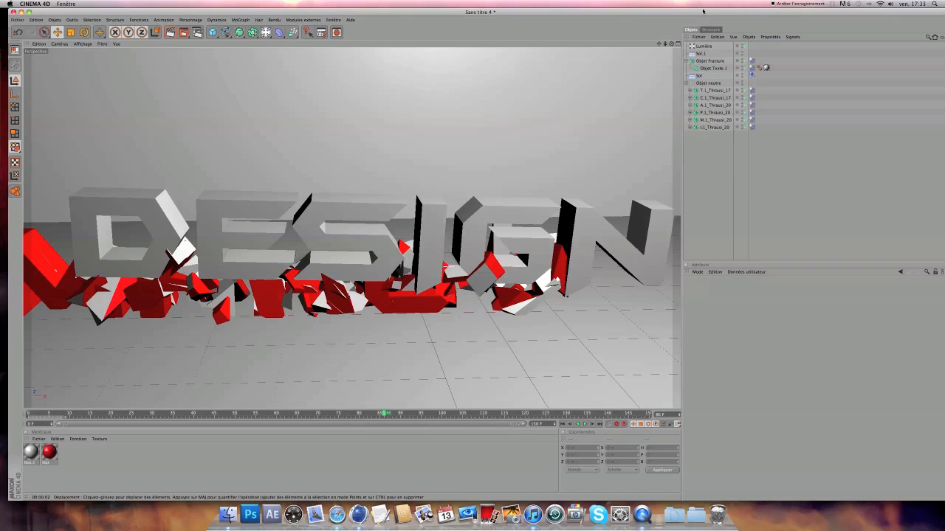
Add a new camera from this view, keyframe it at frame 86, and advance to frame 125
drag(266, 32, 409, 52)
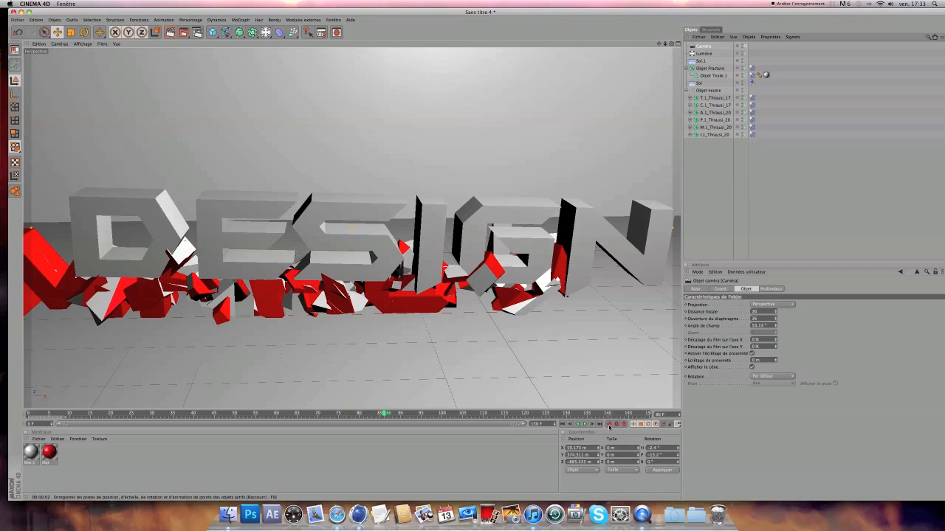
drag(380, 414, 546, 456)
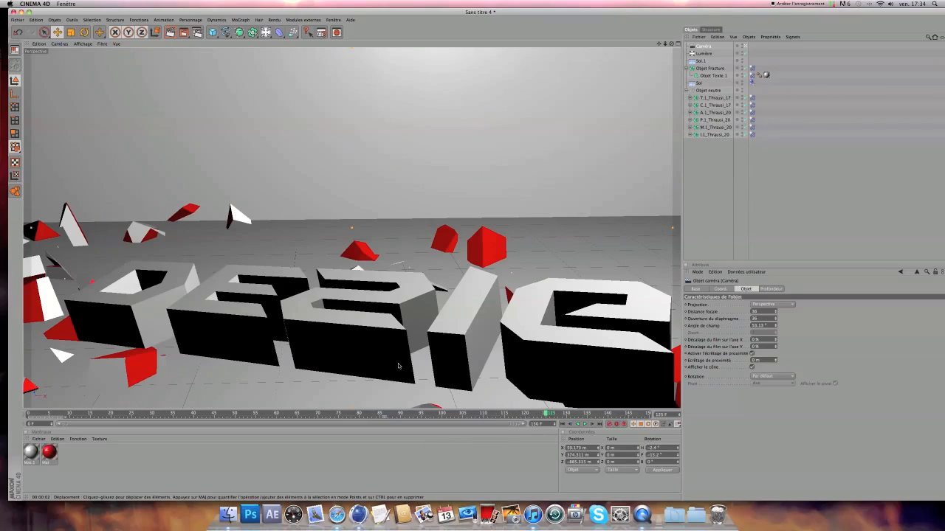
Orbit the camera to look down on the whole DESIGN text, keyframe it at frame 125, and play the animation from the start
scroll(395, 337, down, 4)
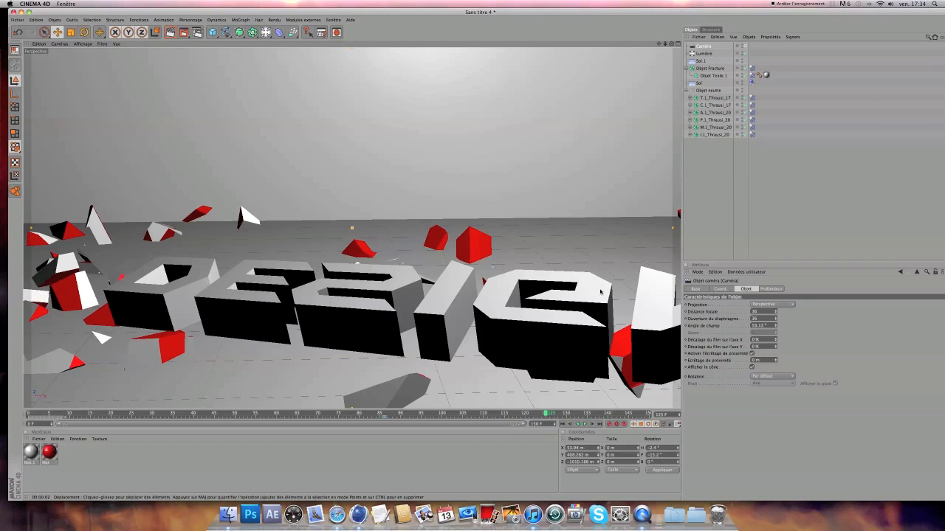
scroll(600, 292, up, 4)
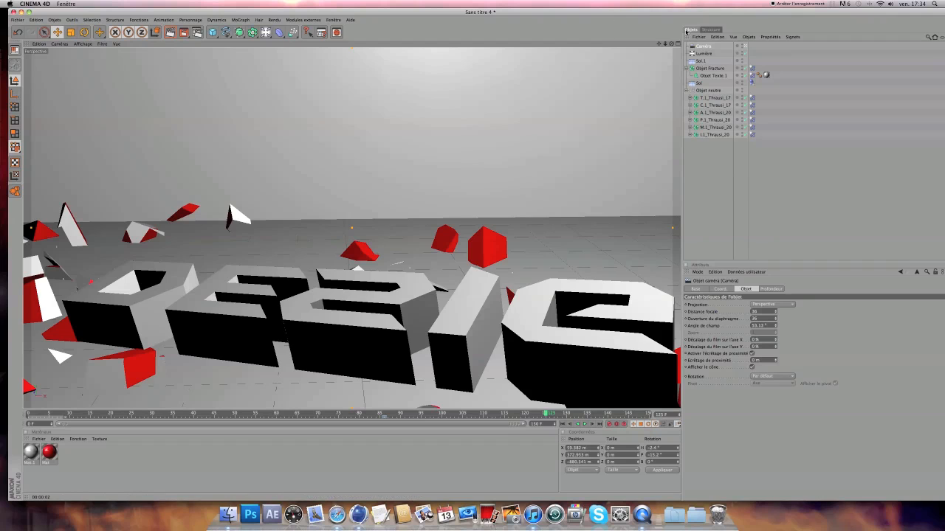
drag(670, 45, 665, 49)
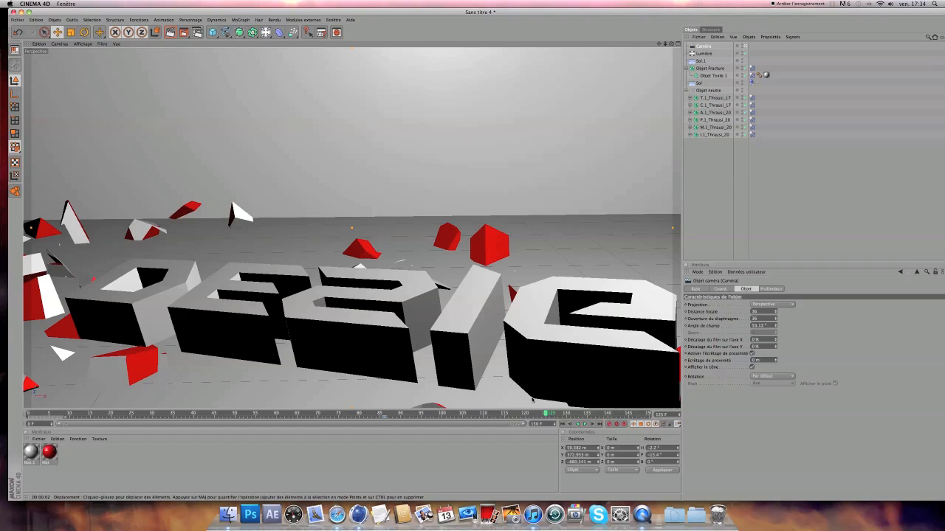
mouse_move(671, 45)
mouse_down()
mouse_move(673, 35)
mouse_move(659, 62)
mouse_move(675, 53)
mouse_up()
scroll(492, 205, down, 5)
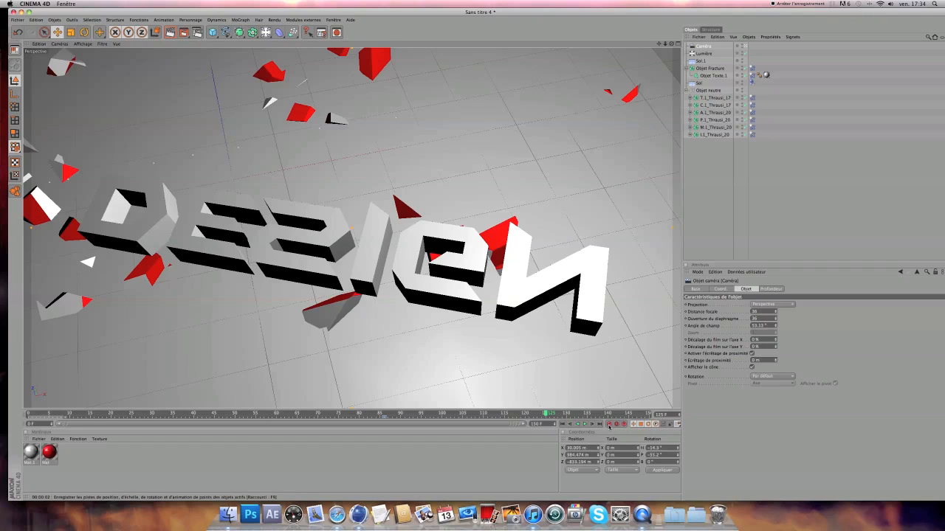
click(609, 426)
drag(546, 413, 2, 417)
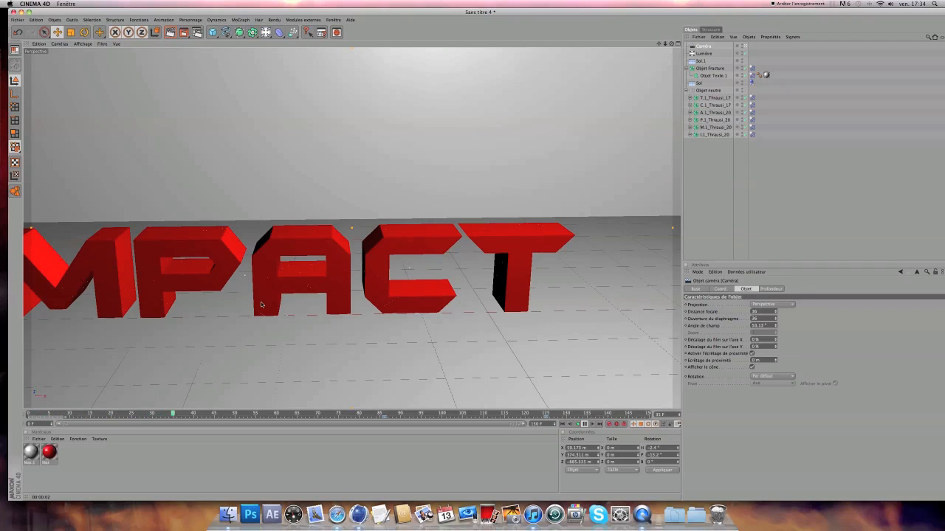
Stop the playback, minimise the CINEMA 4D scene, and launch iMovie from the applications folder
click(585, 424)
click(21, 12)
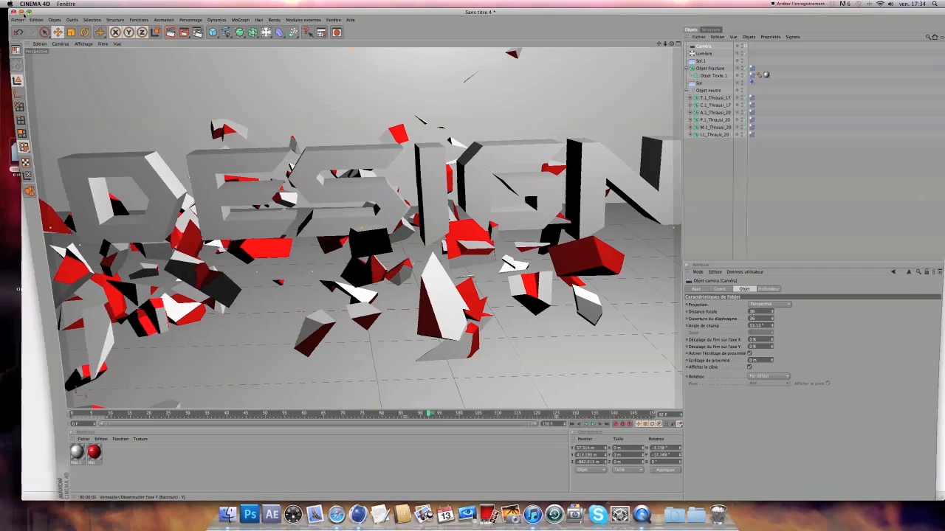
mouse_move(356, 39)
mouse_down()
mouse_move(325, 19)
mouse_move(350, 30)
mouse_up()
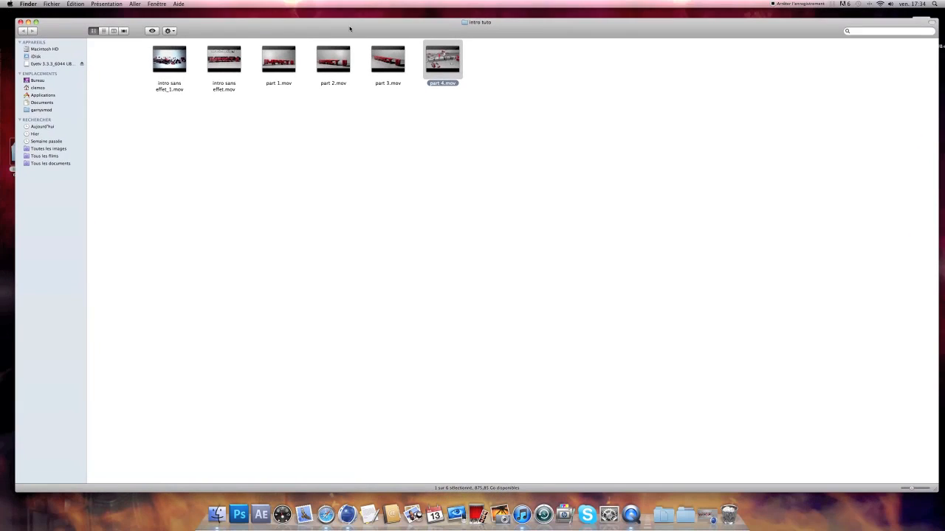
click(664, 506)
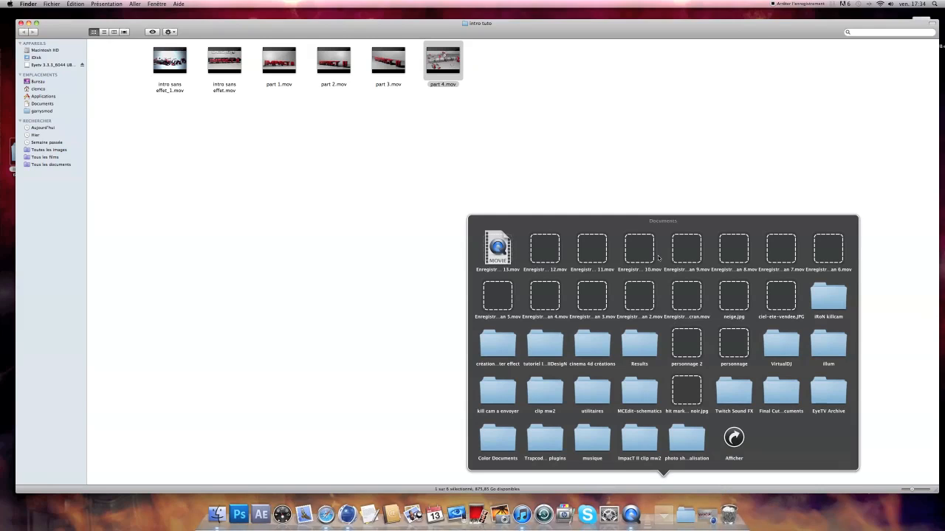
click(664, 506)
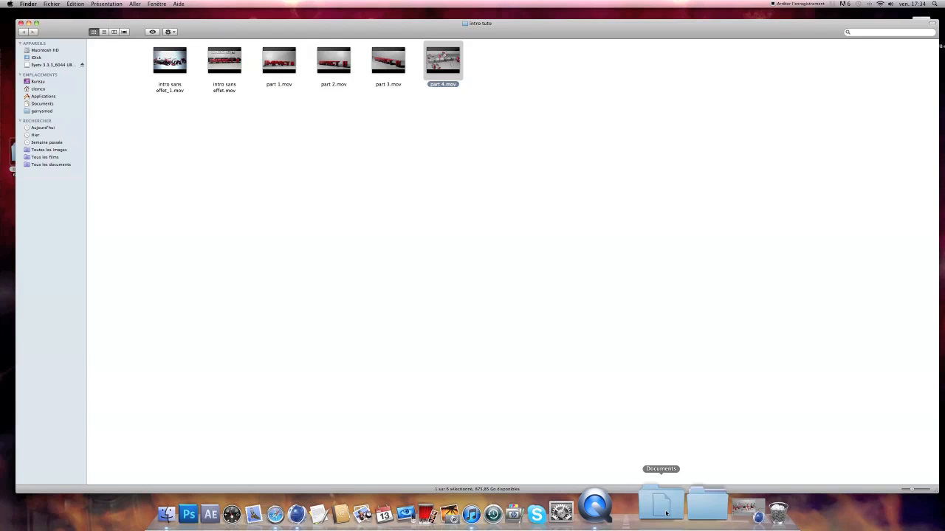
click(682, 510)
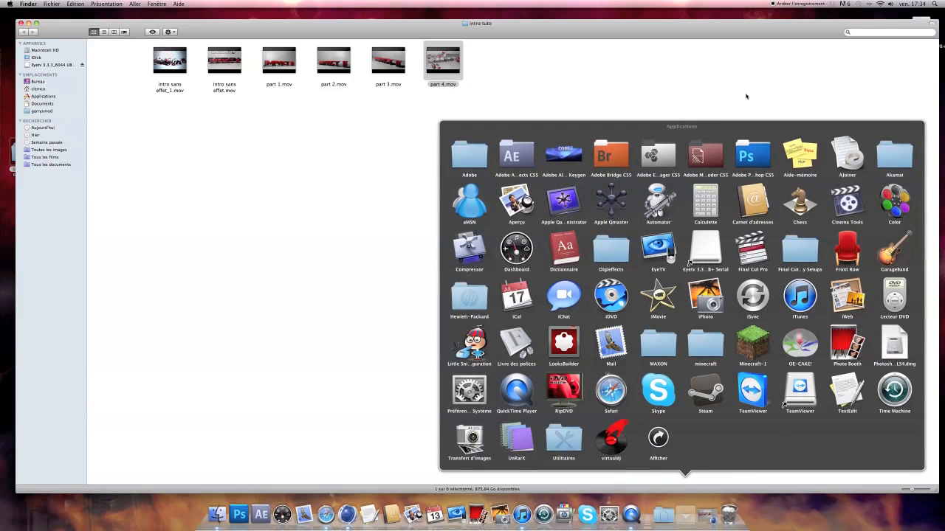
click(659, 296)
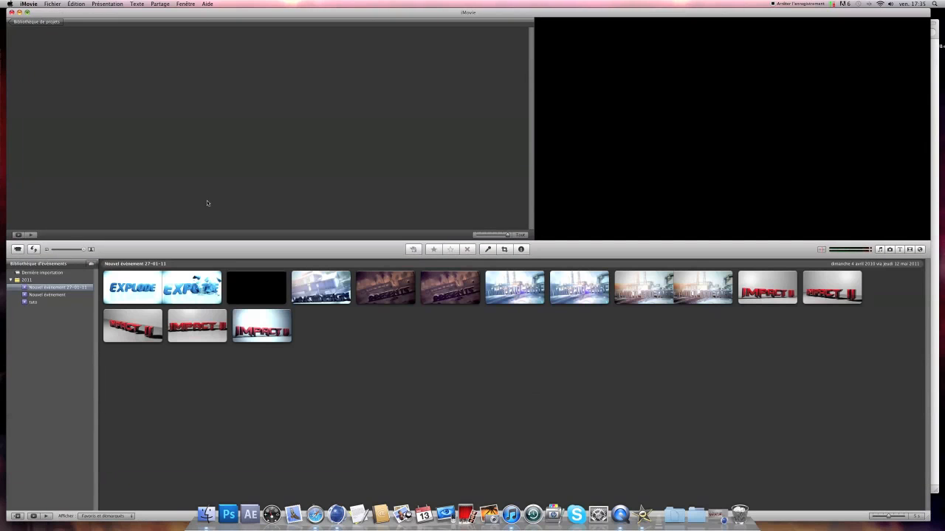
Open the project Nouveau projet 2 for editing and close the iMovie welcome window
click(17, 22)
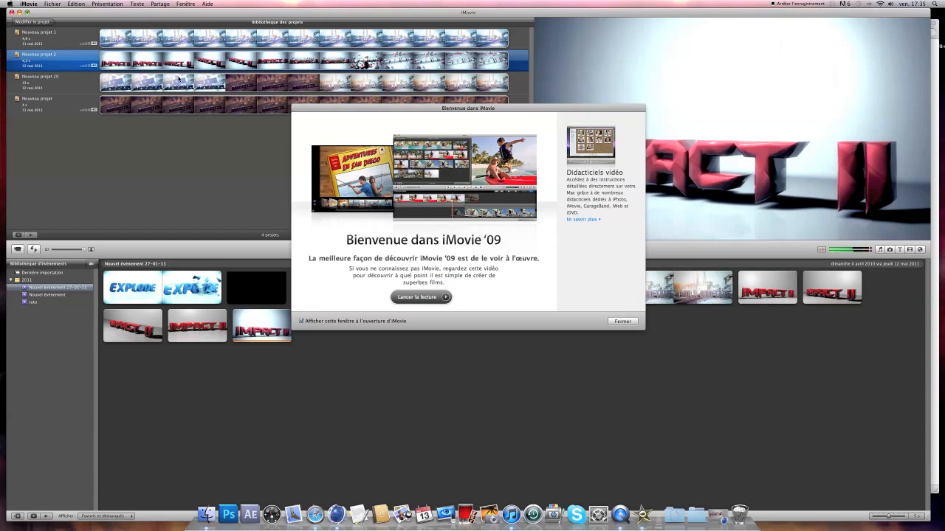
click(22, 23)
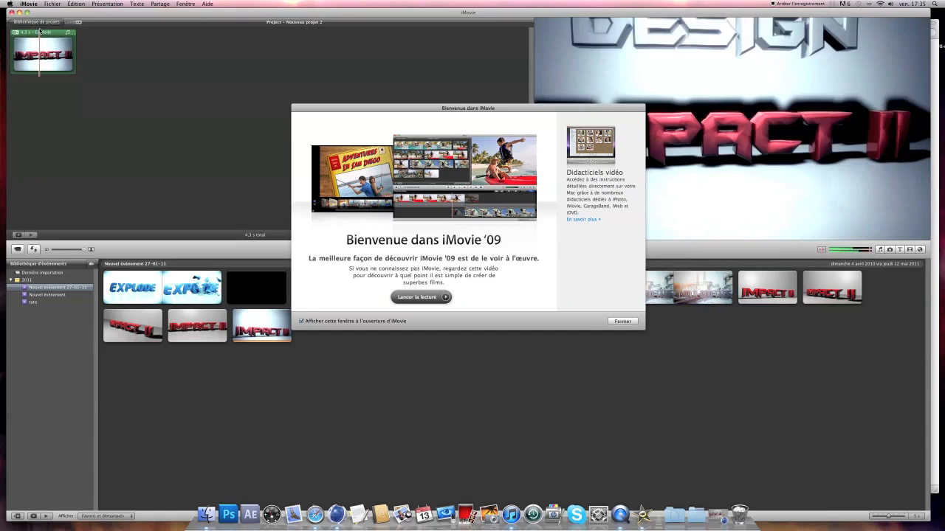
click(622, 321)
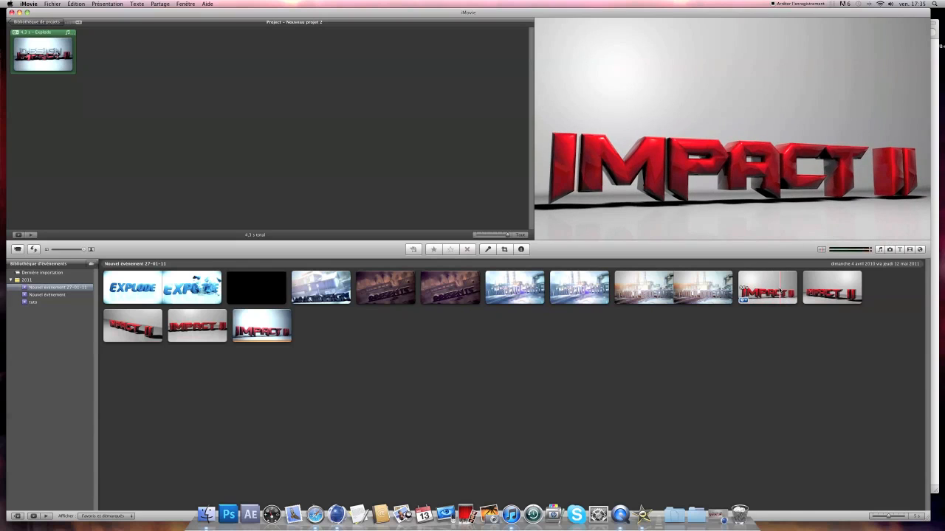
Cut the existing IMPACT II clip out of the project, leaving its Explode soundtrack in place
click(57, 58)
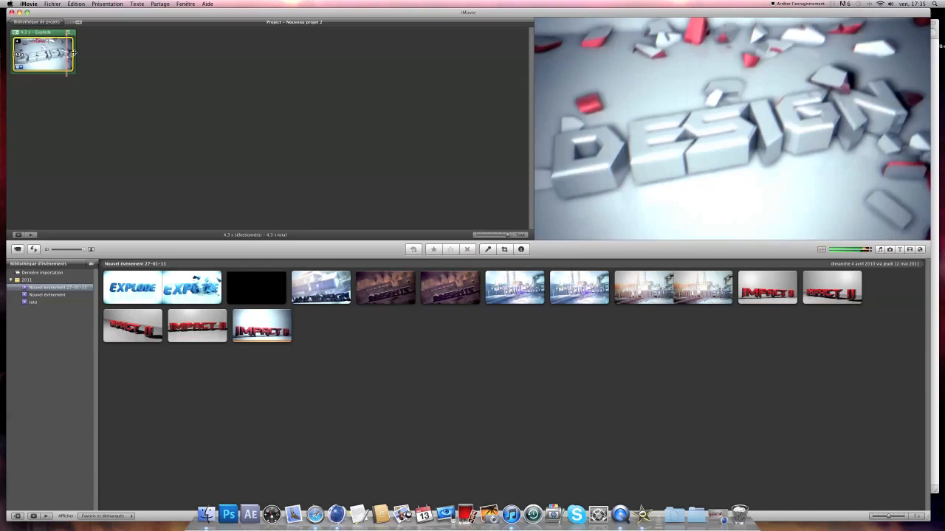
click(76, 3)
click(88, 31)
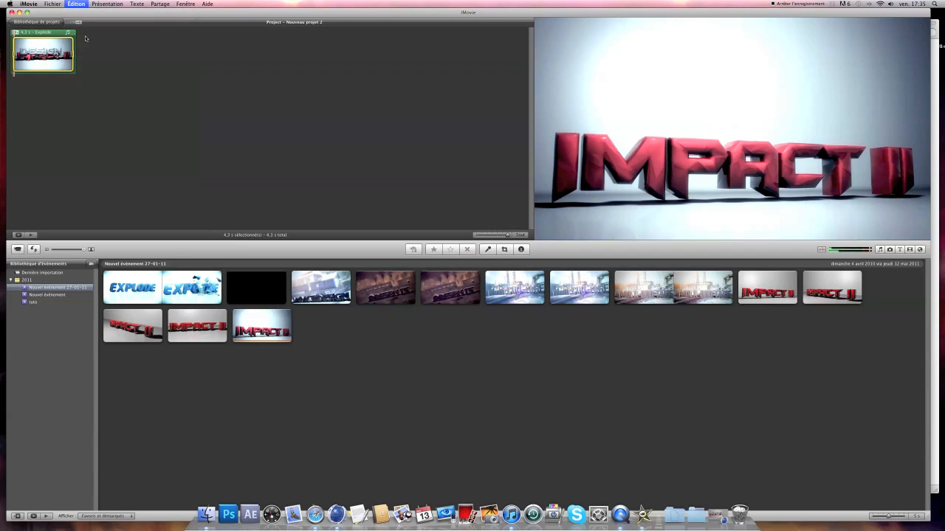
click(519, 170)
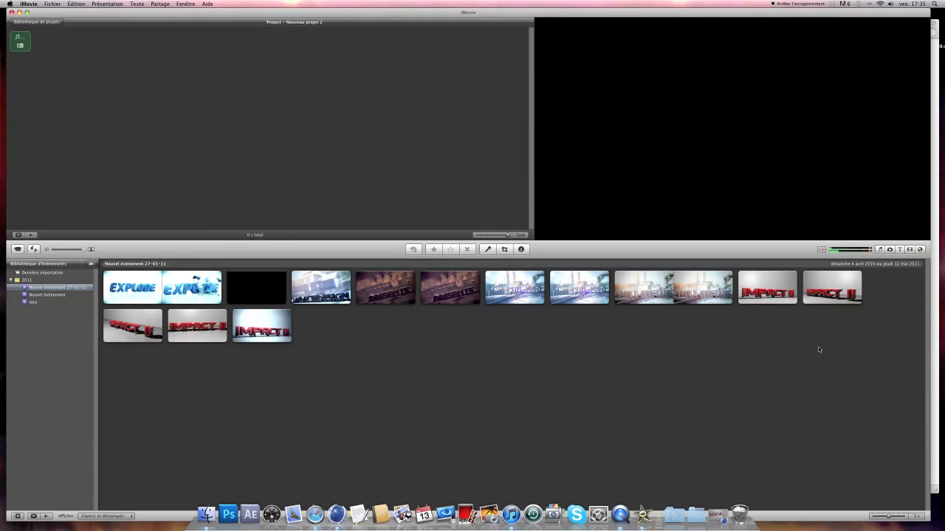
Add the four untreated IMPACT II shots from the event to the project in order, and preview the sequence
click(793, 291)
drag(793, 290, 479, 173)
click(849, 291)
drag(850, 290, 118, 53)
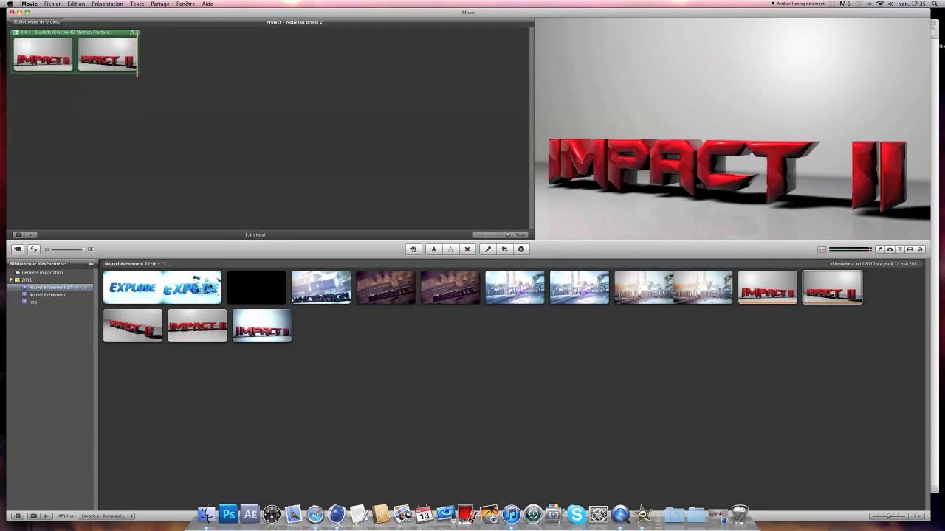
click(141, 328)
drag(140, 329, 188, 87)
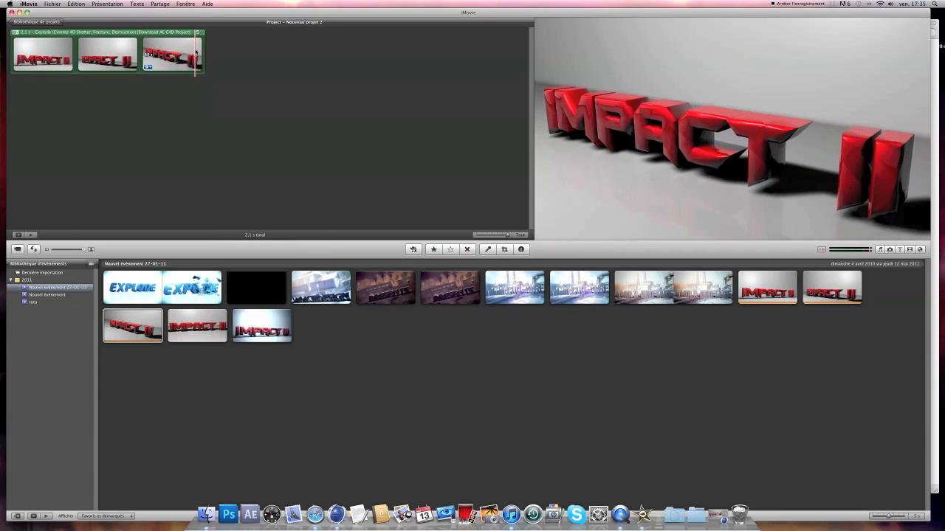
click(206, 329)
drag(206, 333, 244, 67)
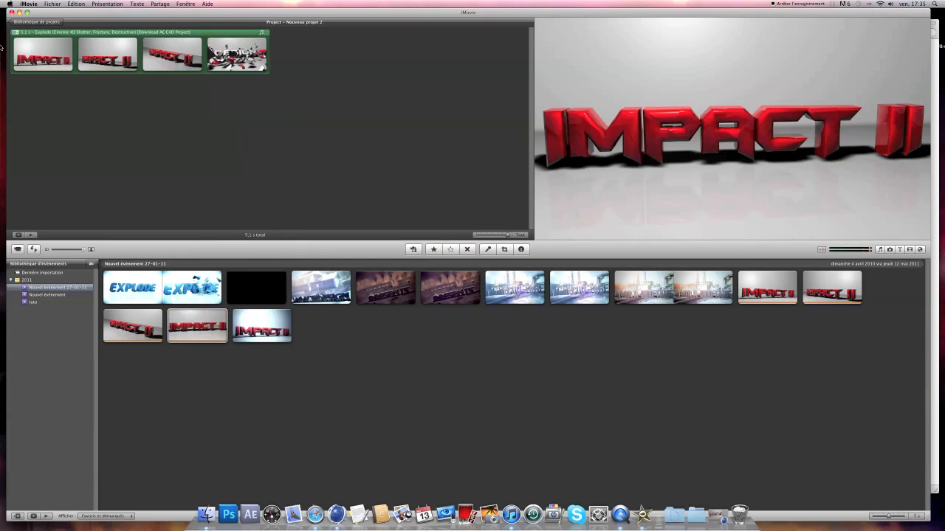
click(30, 235)
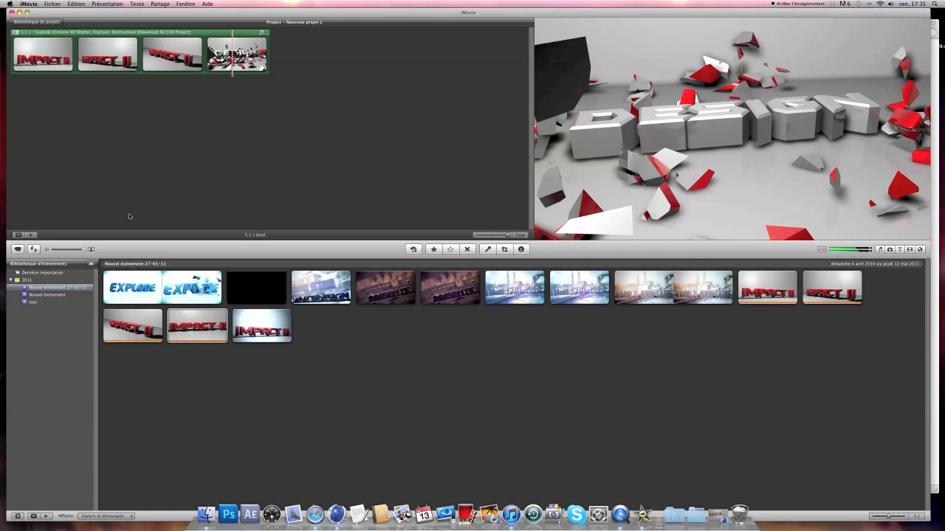
key(space)
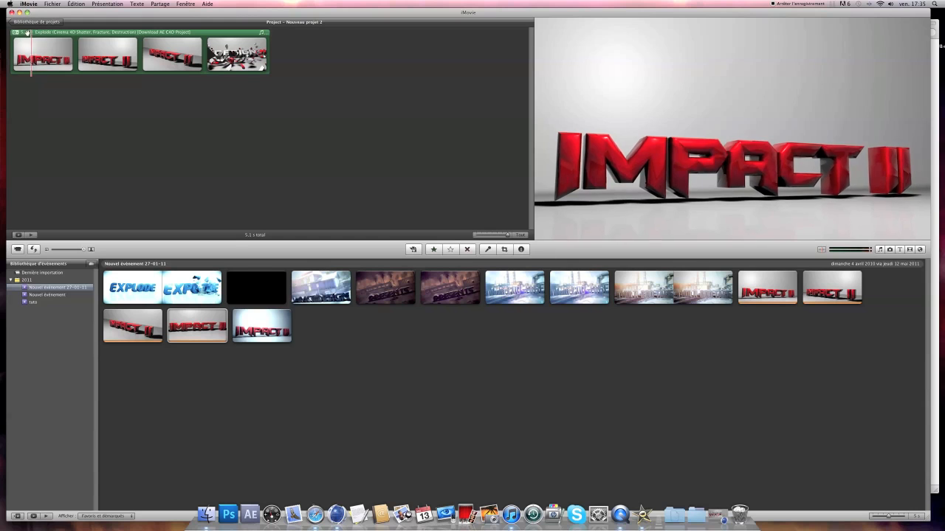
Select the last 0.1 s of the first clip in the project and cut it out
click(16, 54)
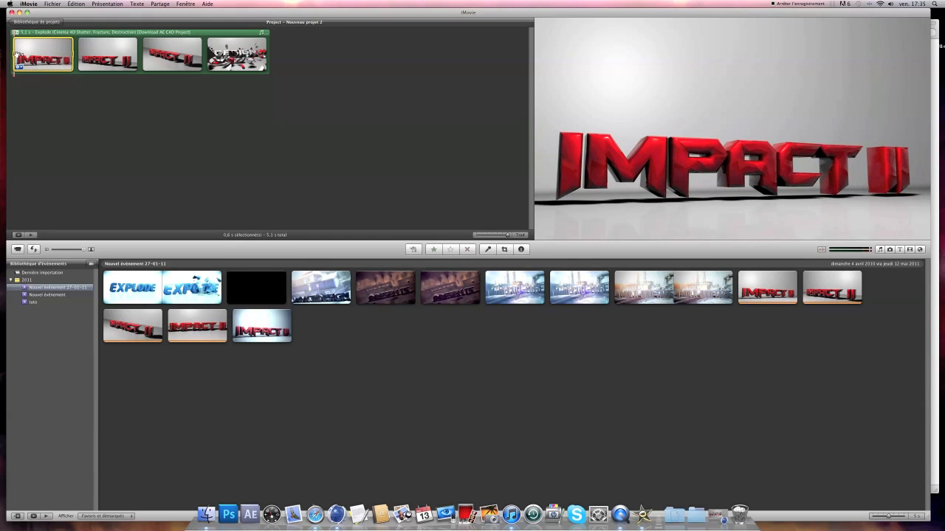
drag(16, 68, 61, 67)
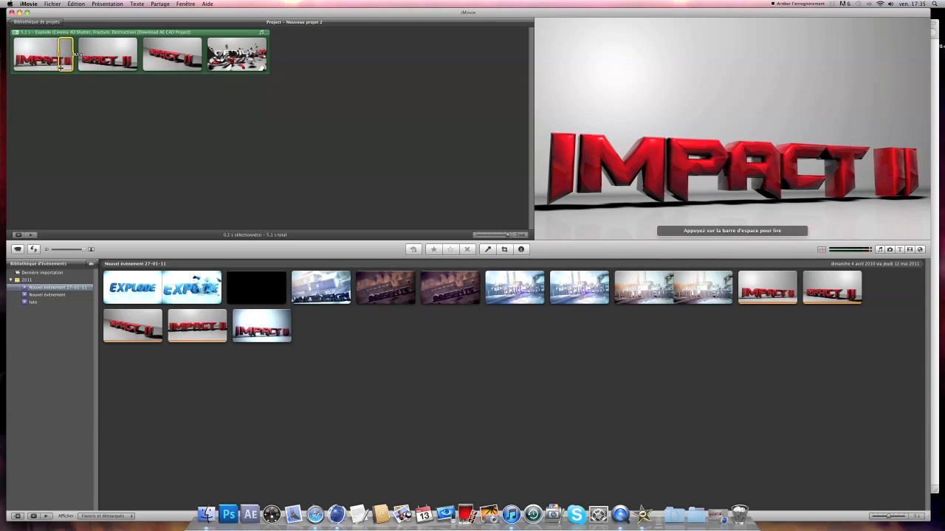
click(76, 4)
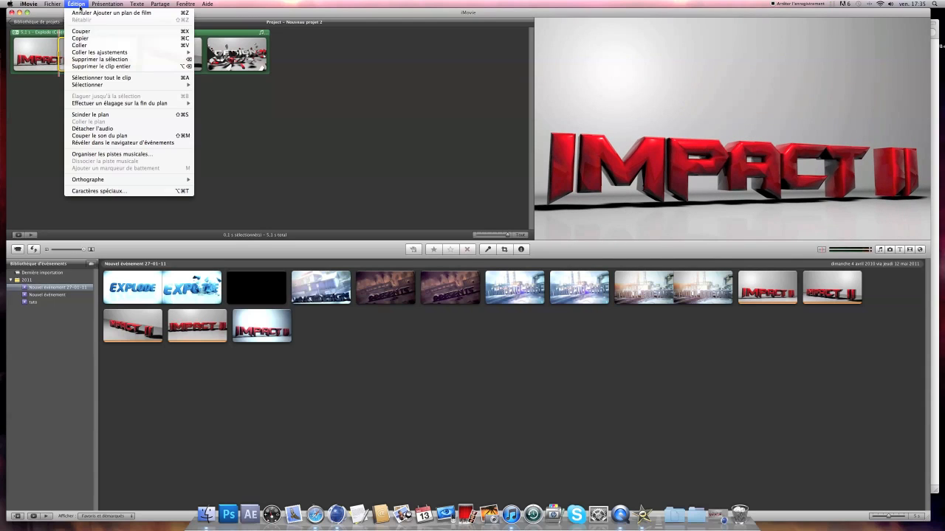
click(81, 32)
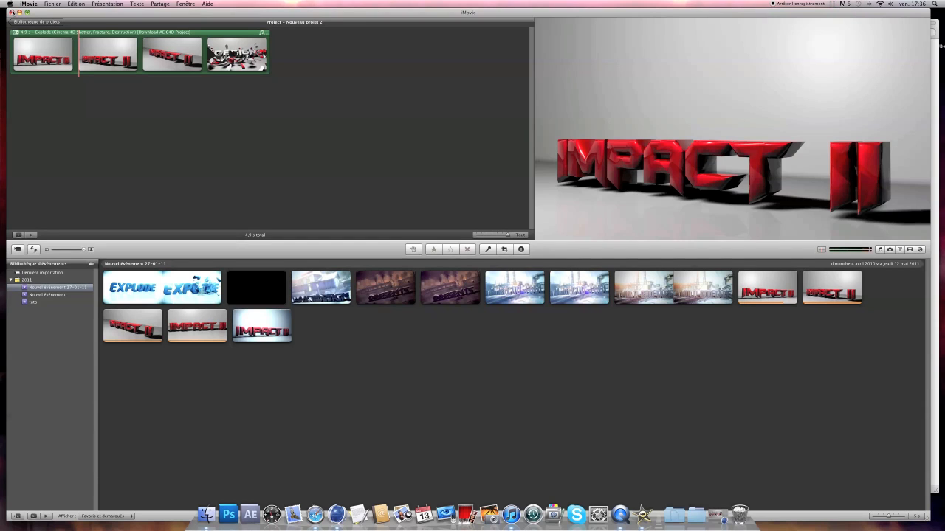
Close iMovie and the intro tuto folder window to return to the desktop
click(11, 12)
drag(55, 20, 139, 43)
click(108, 40)
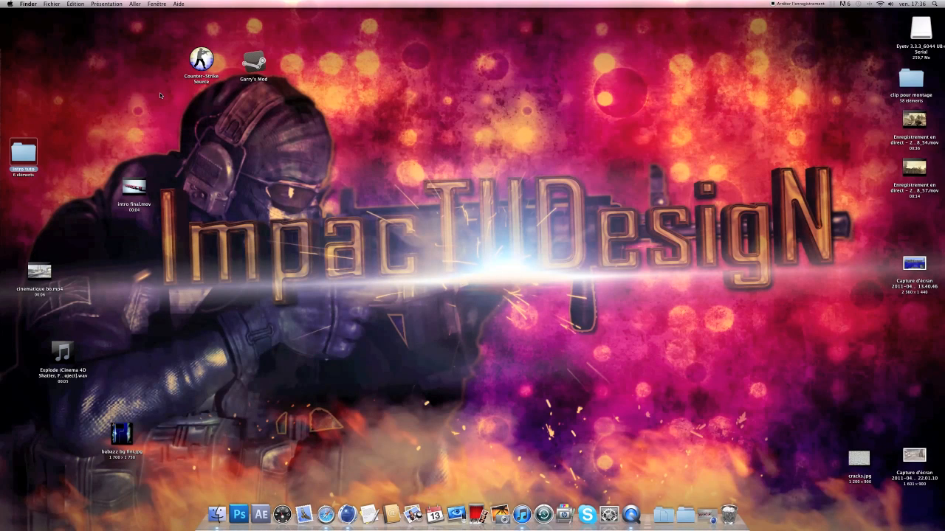